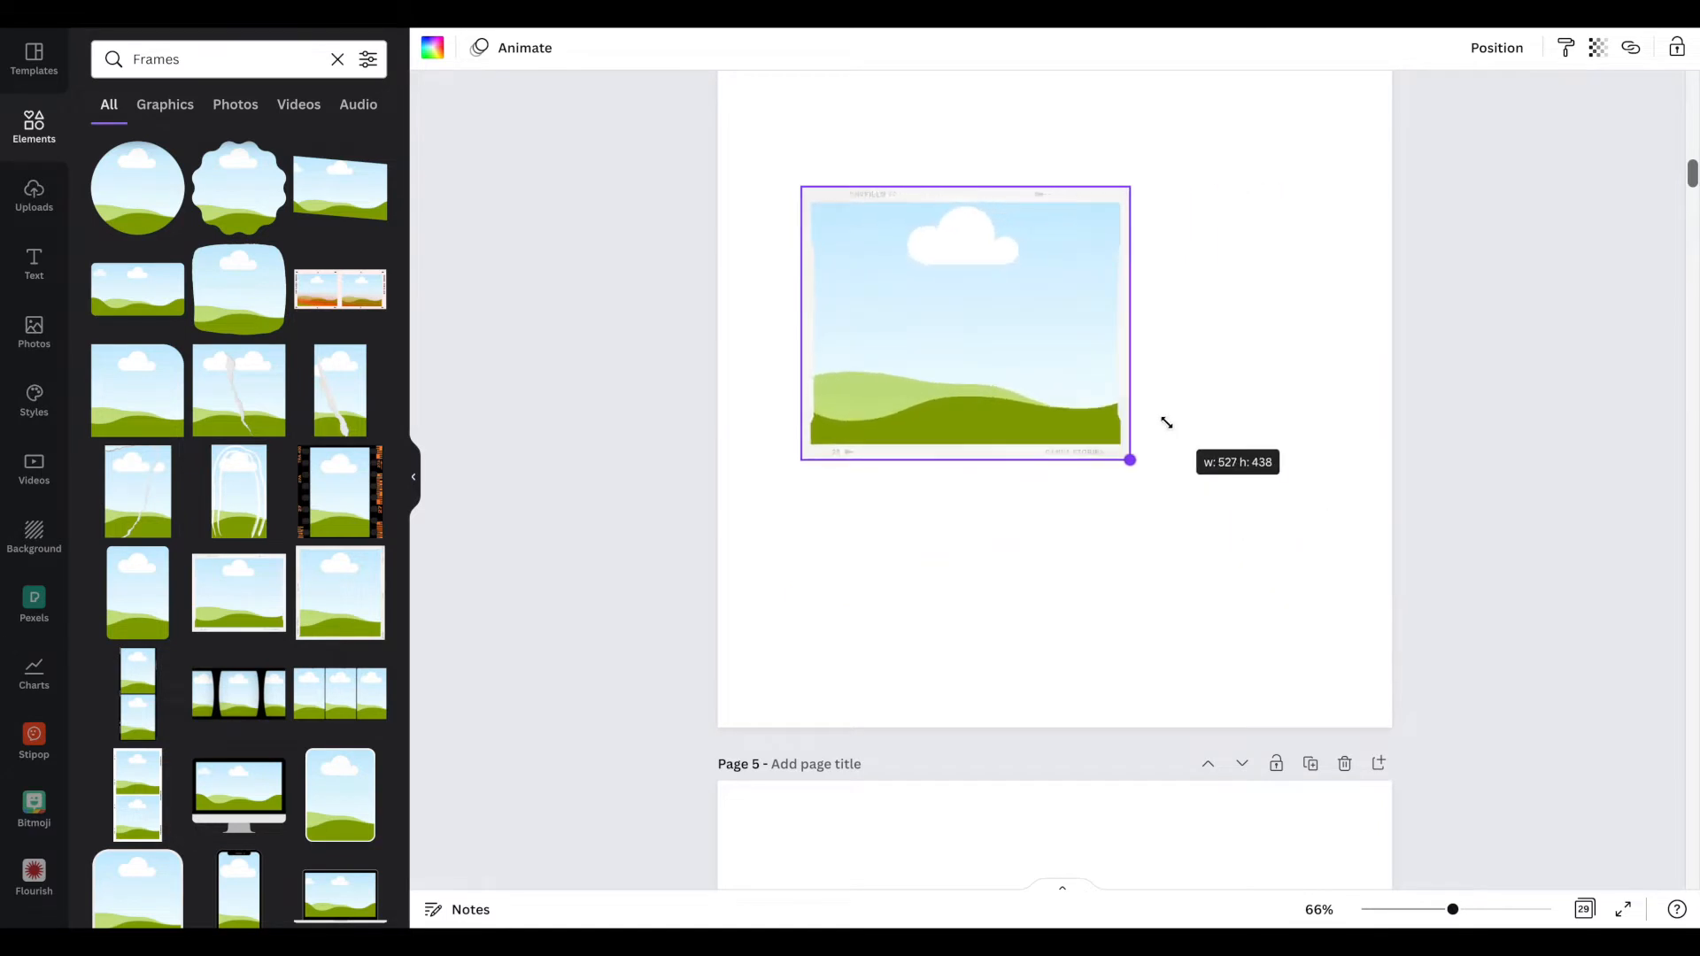
Move the photo frame on page 4 towards the middle of the page.
scroll(1298, 359, up, 2)
drag(998, 441, 1060, 498)
click(1059, 207)
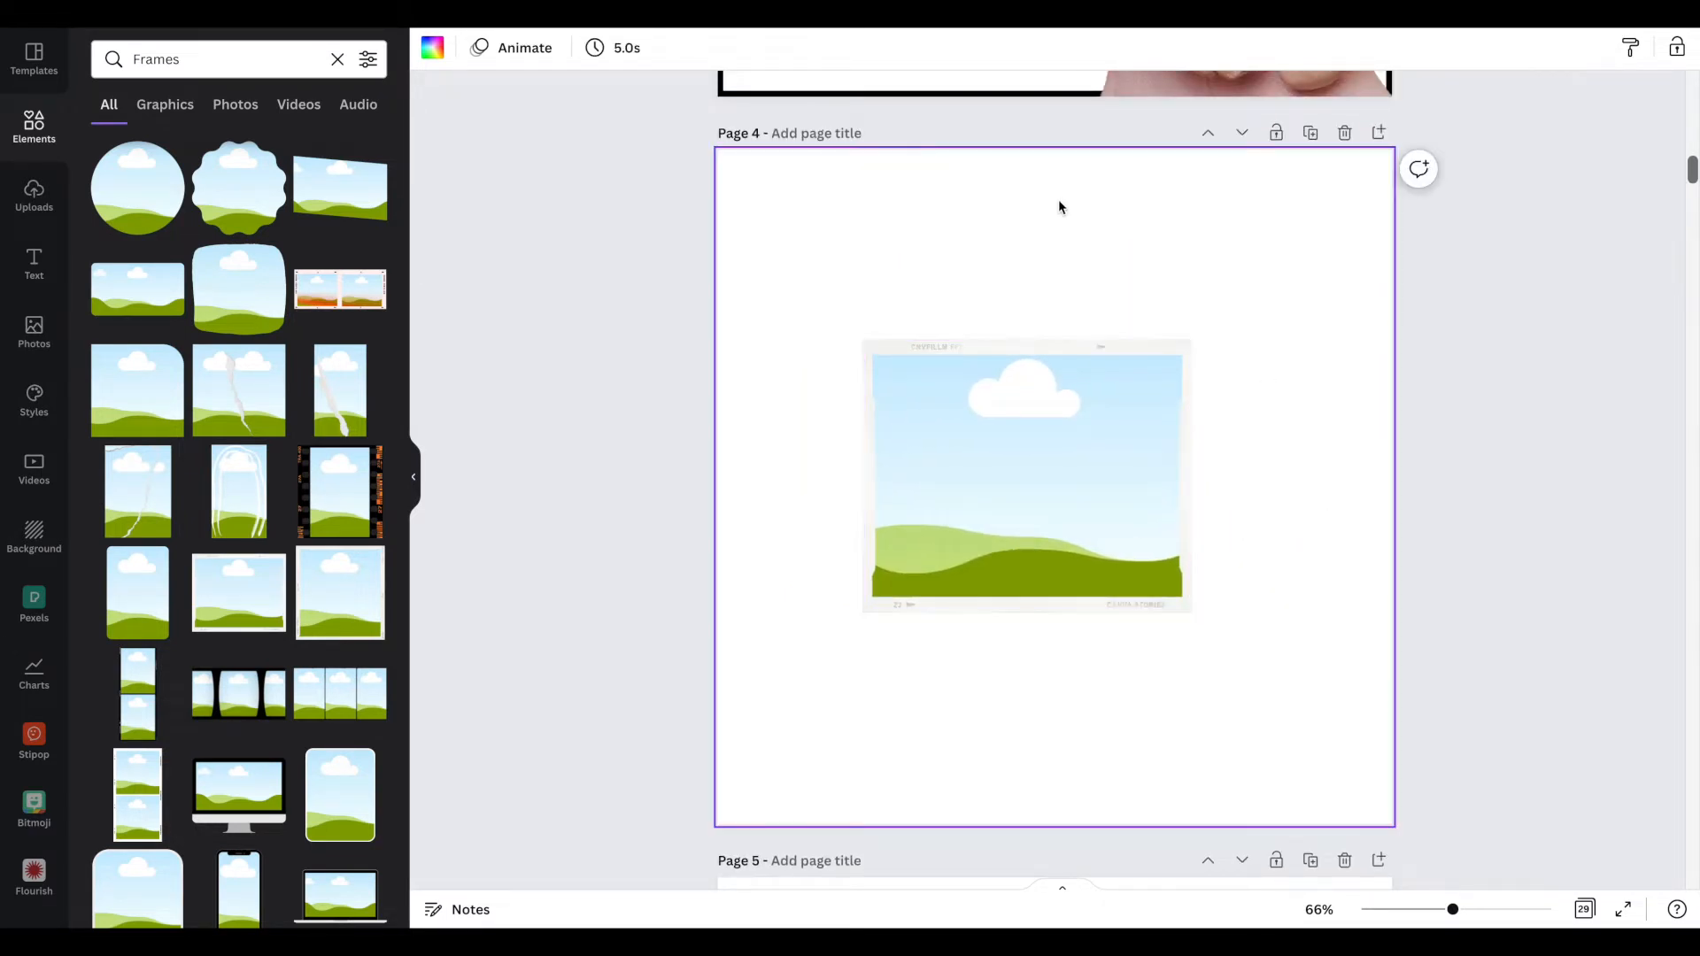
Add the text FRAMES above the photo frame on page 4 and set its font size to 50.
key(t)
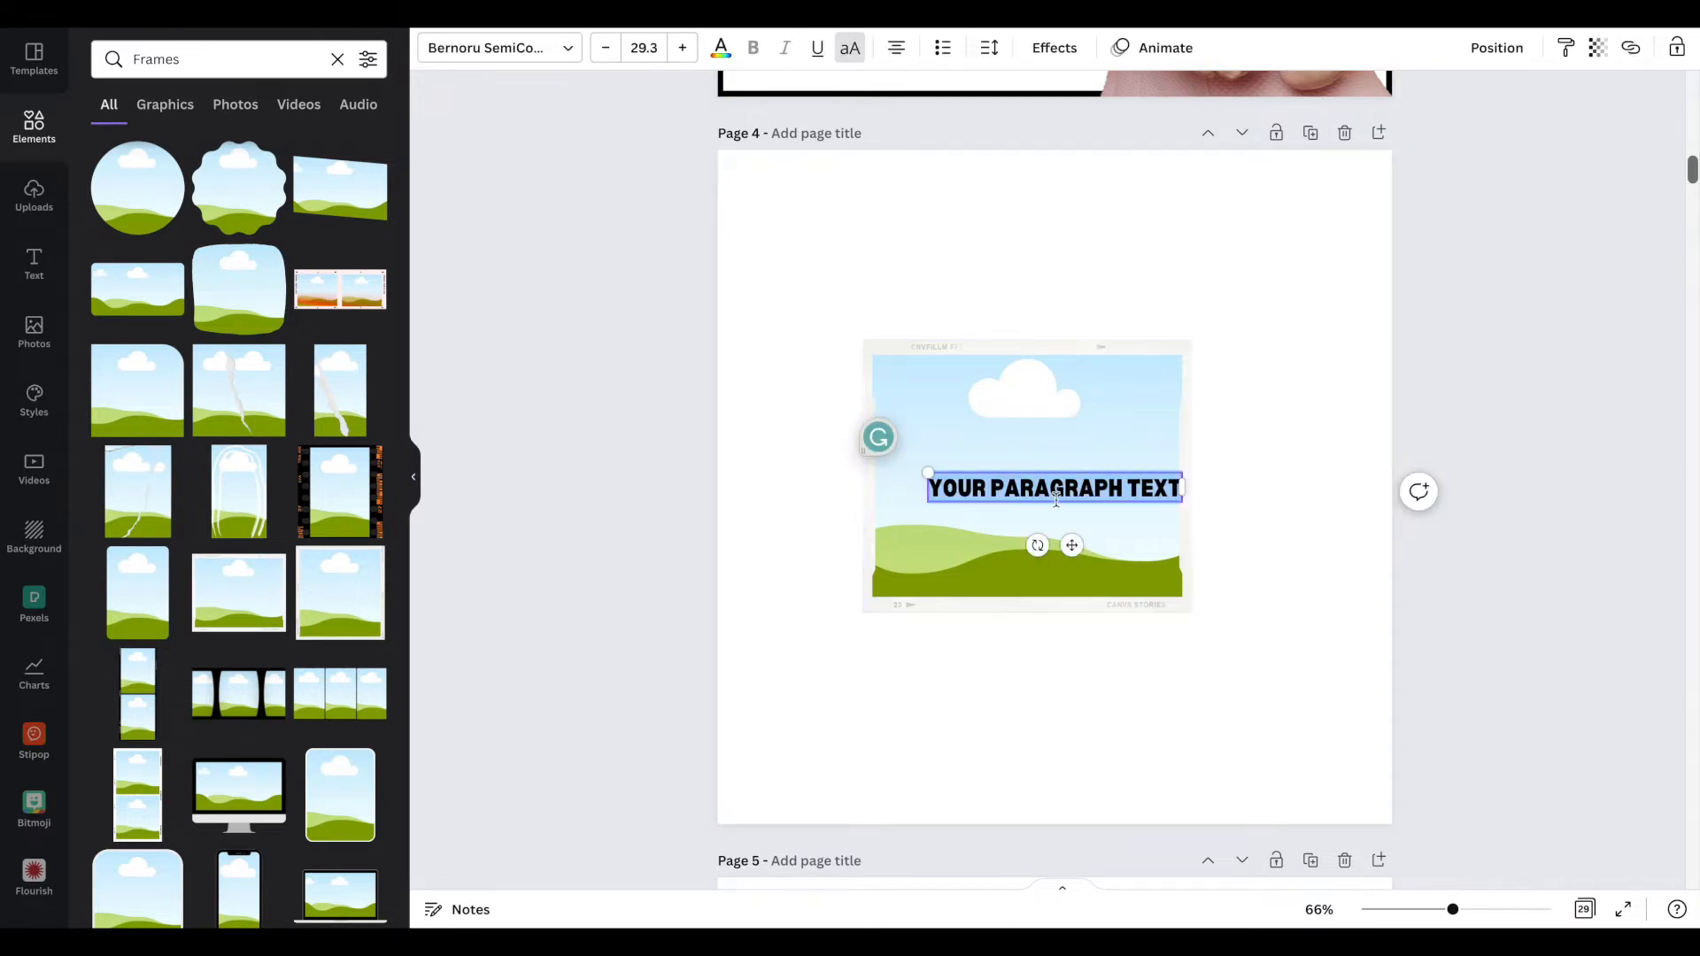
text(FRMAE)
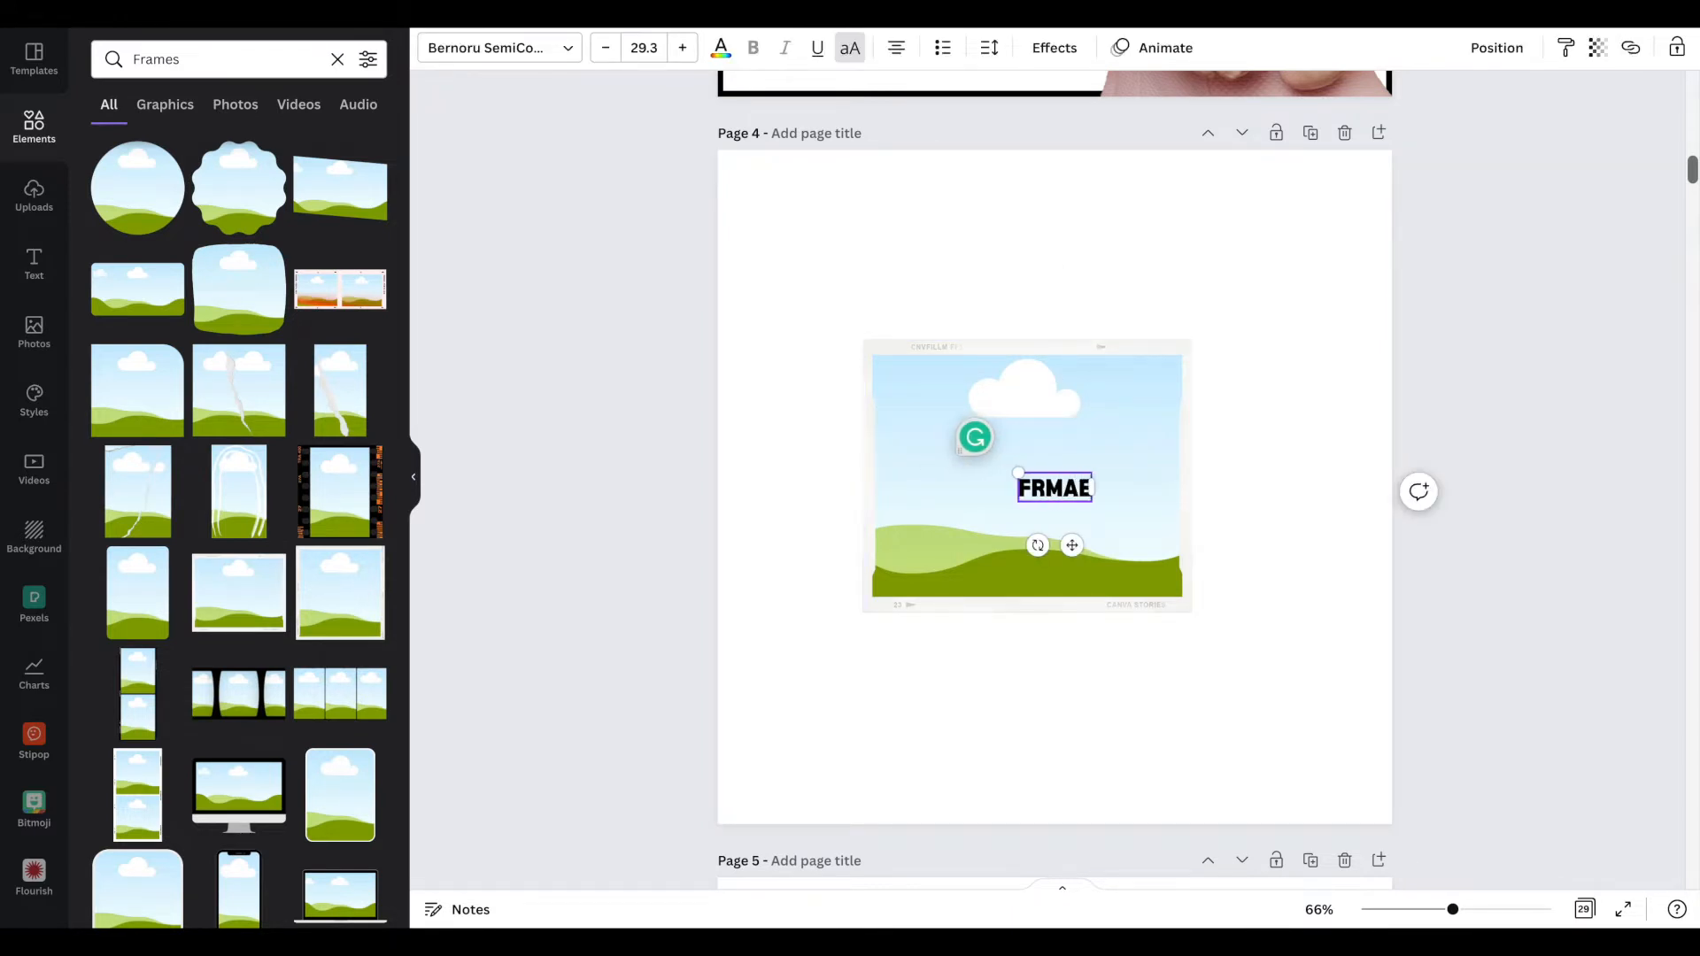
key(BackSpace)
key(BackSpace)
text(A)
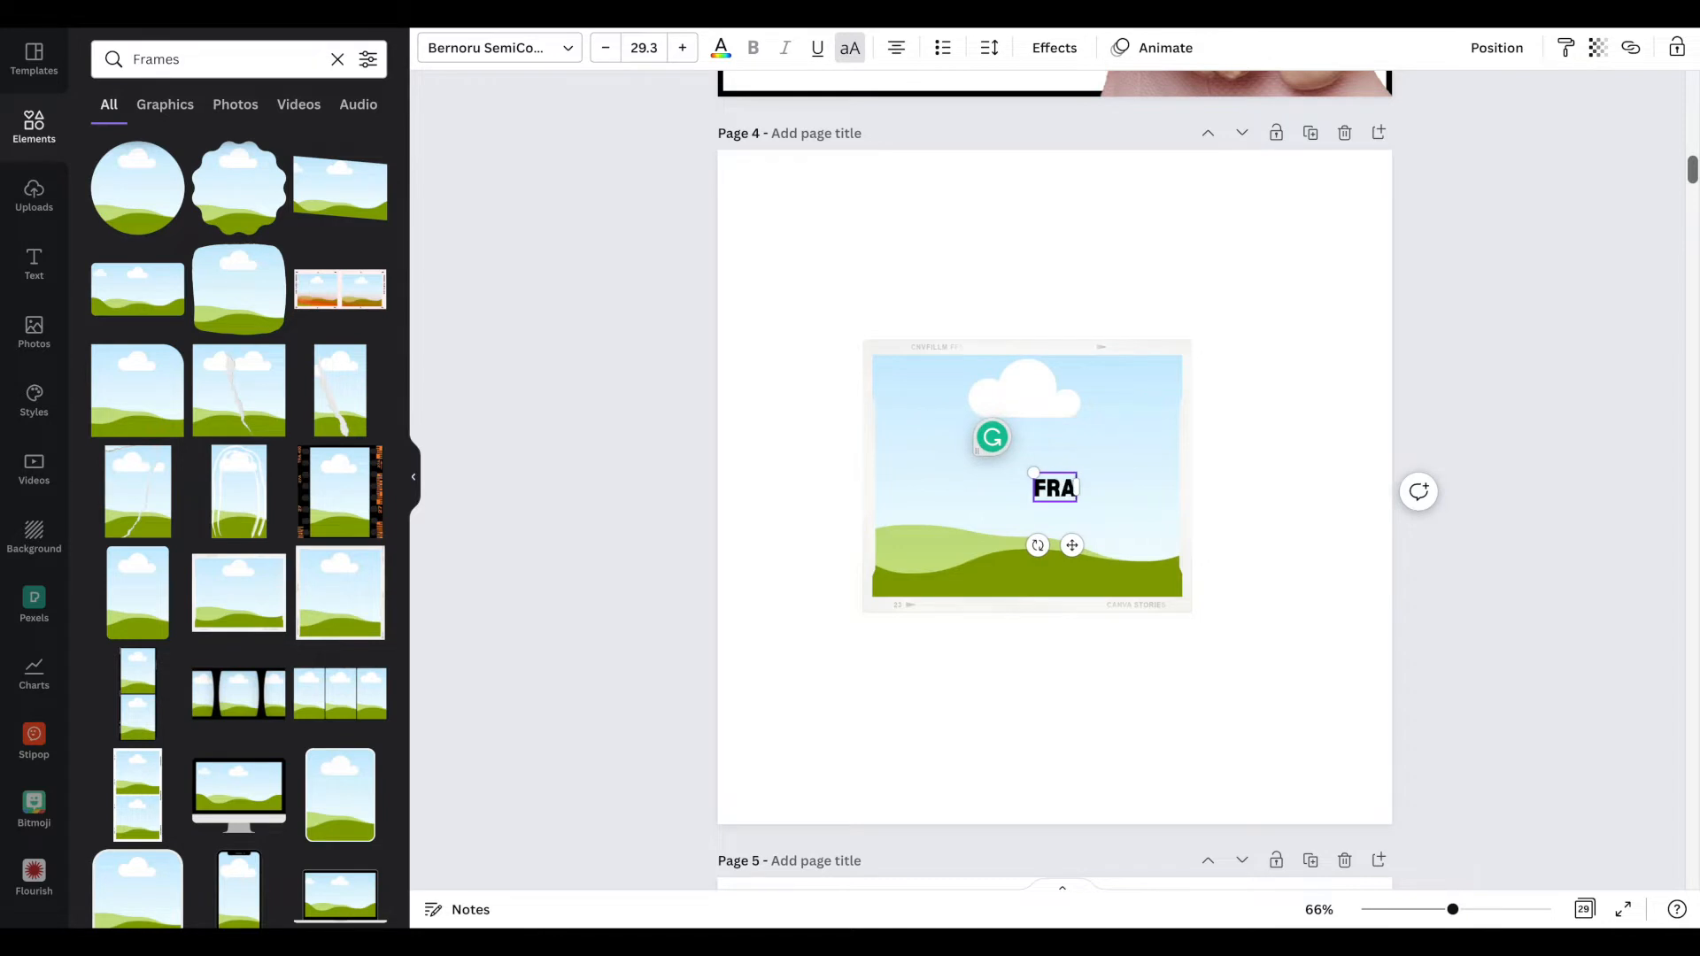
text(MES)
drag(1073, 545, 1036, 296)
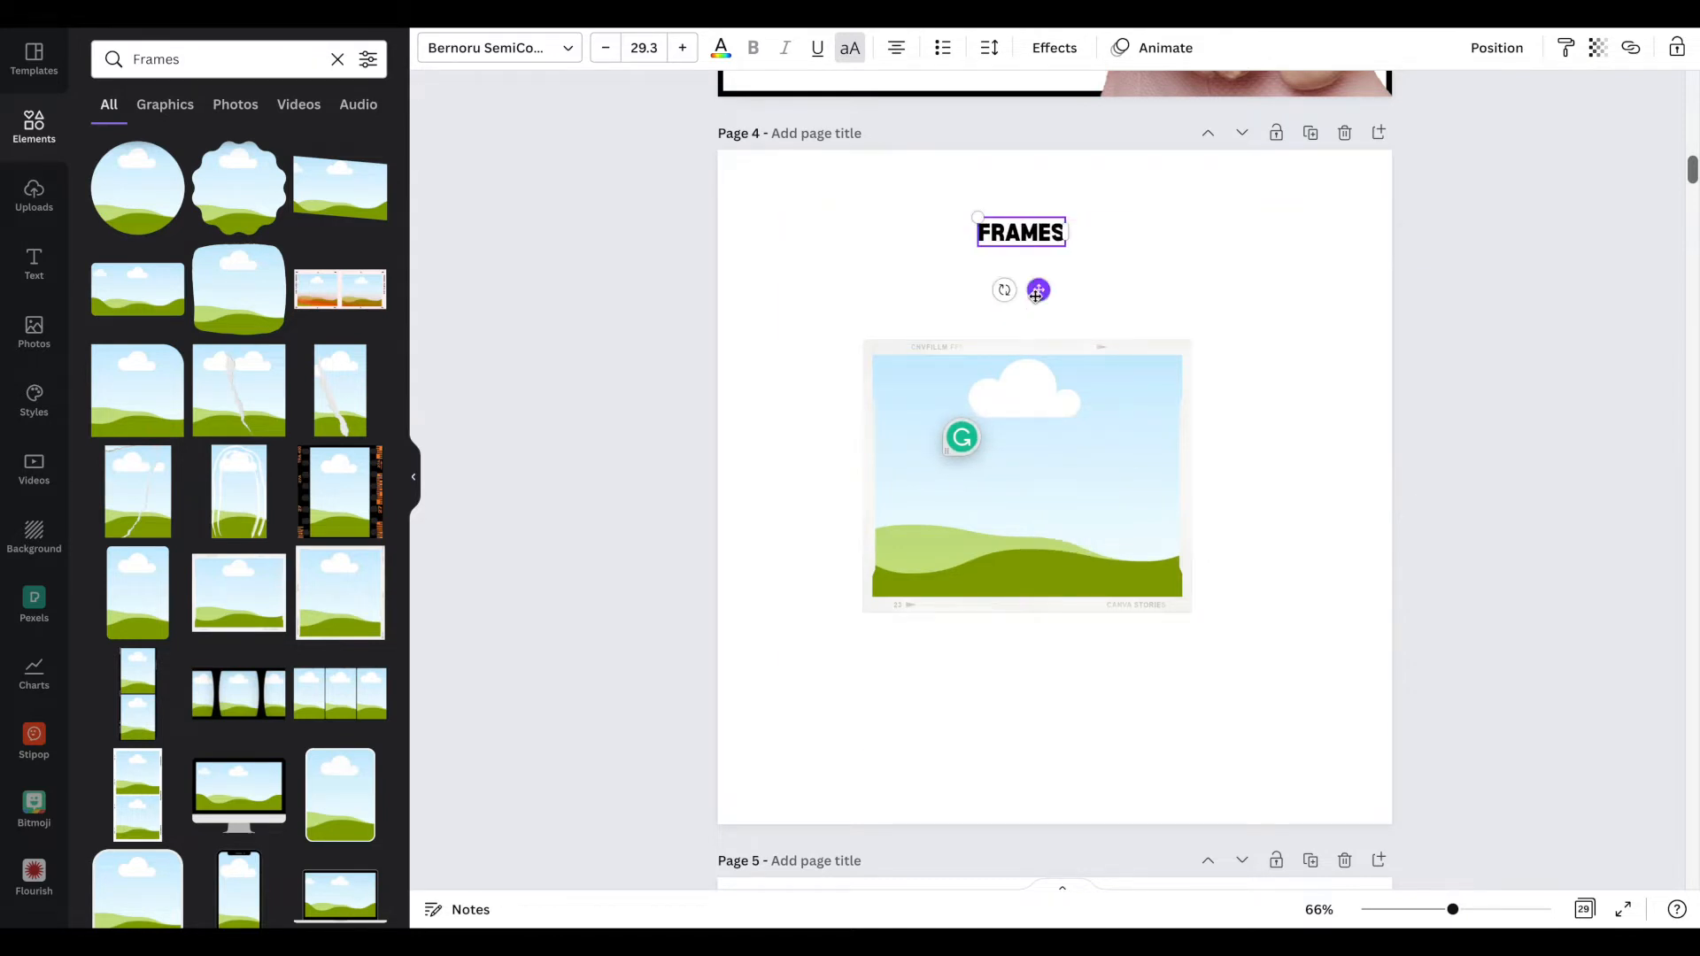
click(634, 44)
key(Return)
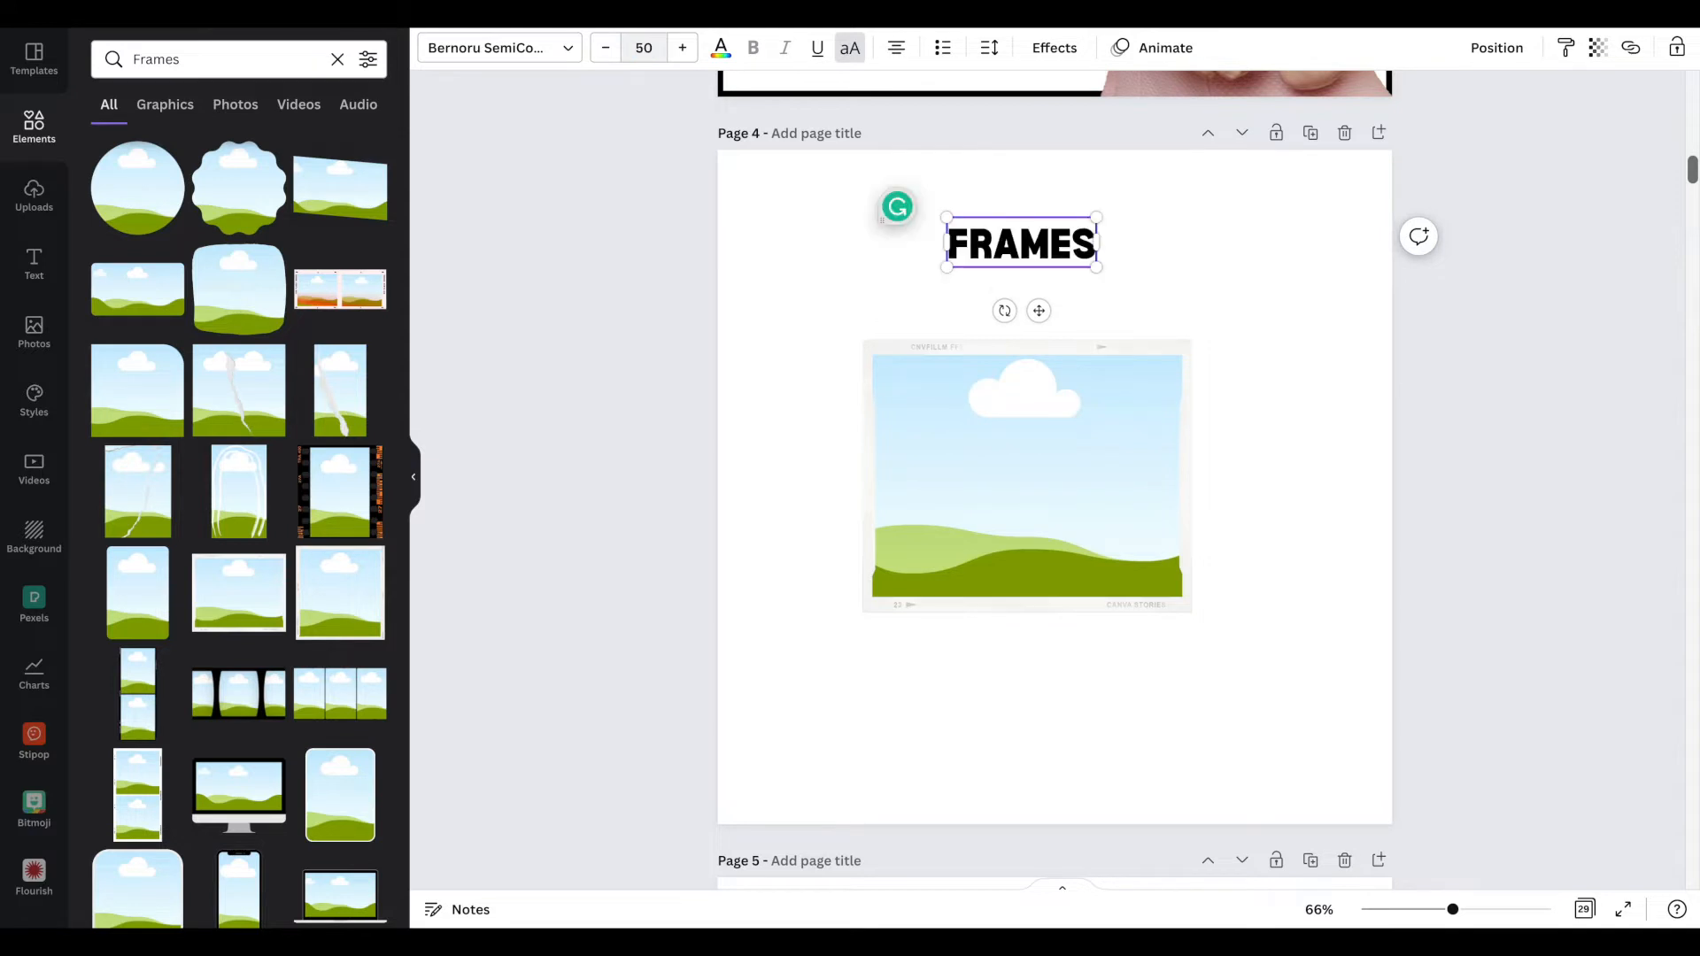
Duplicate page 4, change the copy's heading to GRIDS and delete the photo frame from it.
click(1311, 134)
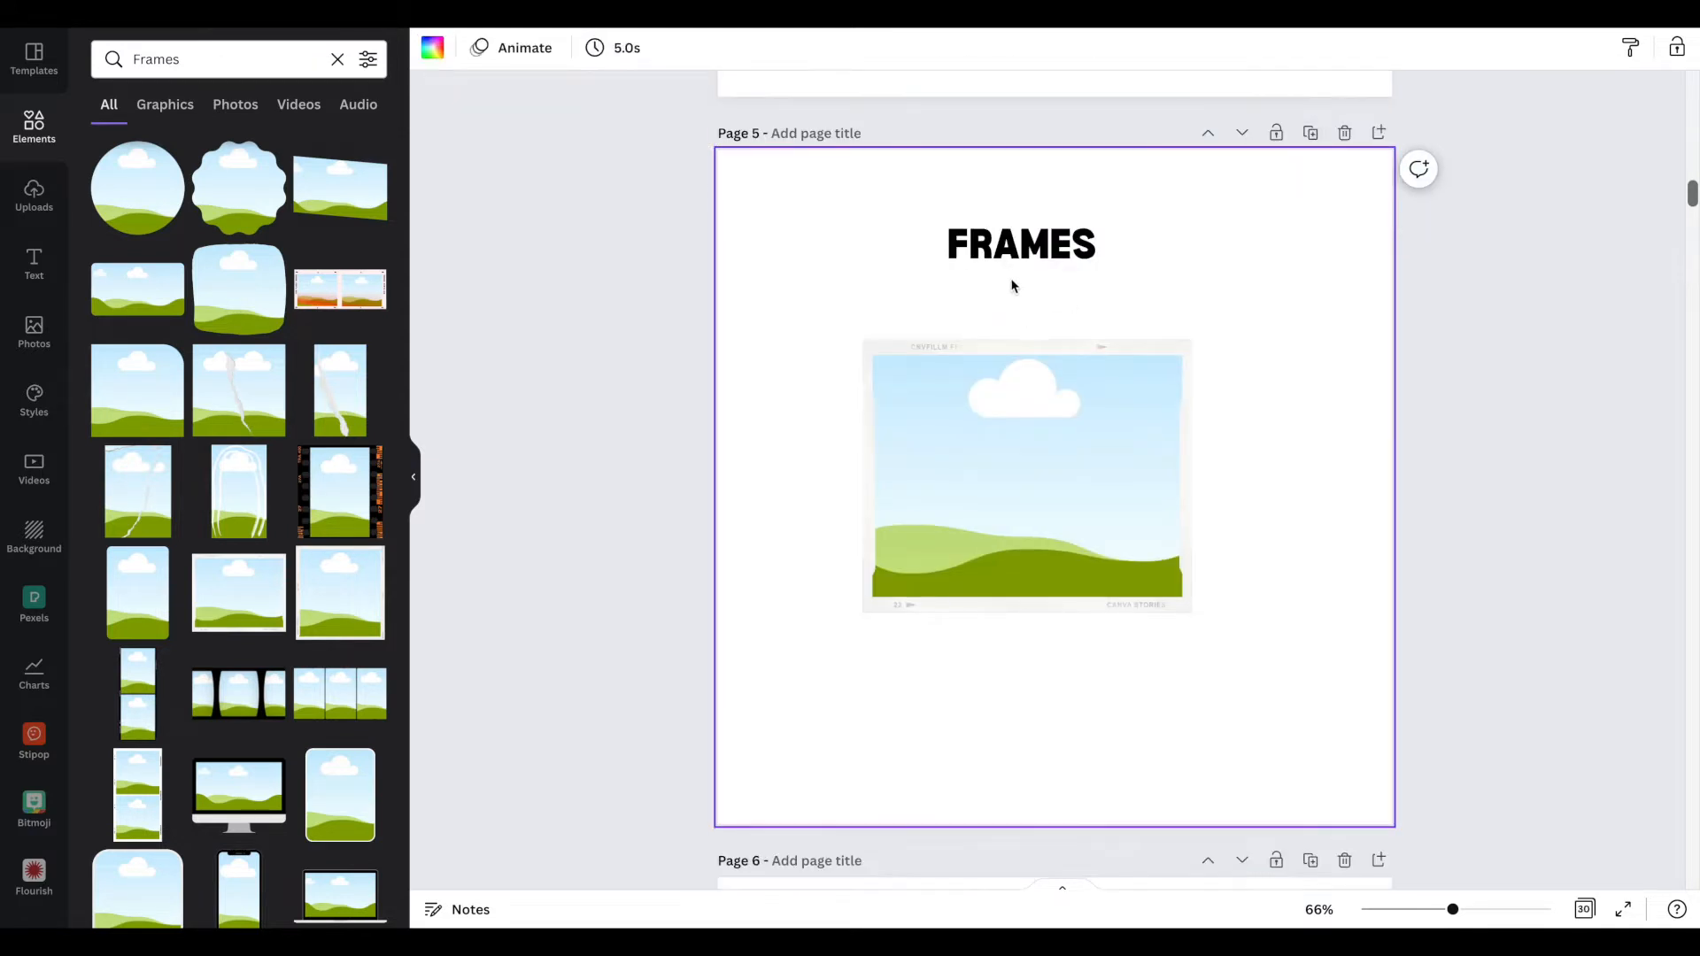
click(999, 257)
click(999, 257)
text(GRIDS)
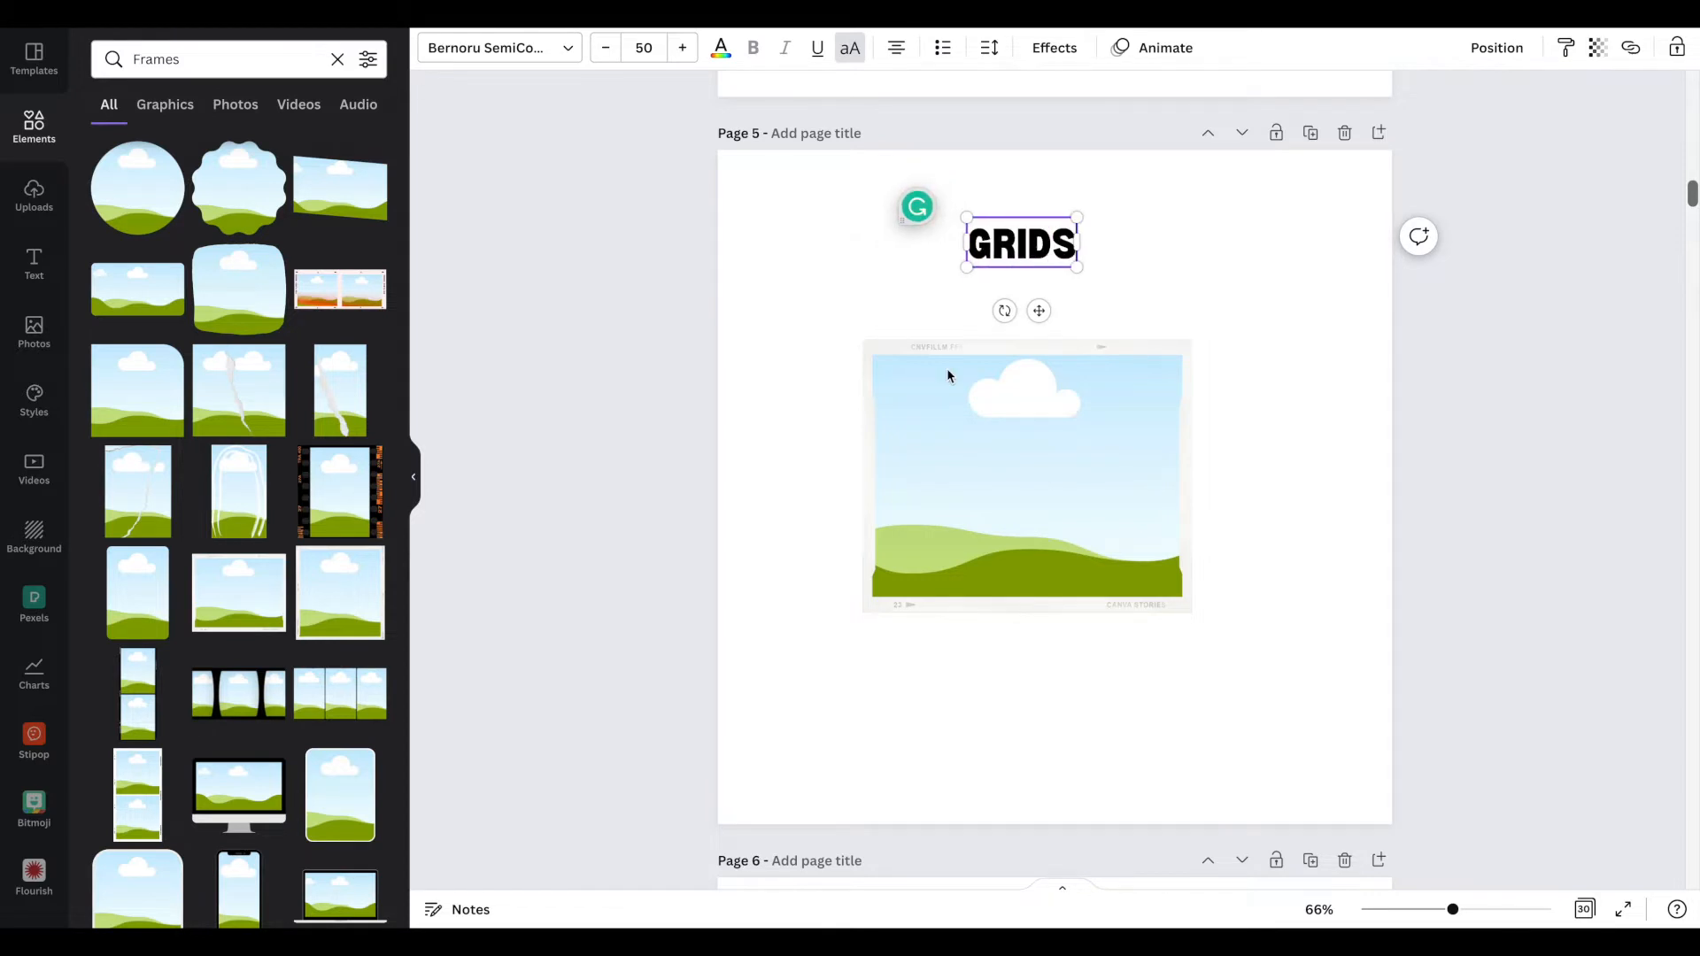
click(948, 376)
key(Delete)
Search the elements for Grids and add the single-cell grid to page 5.
click(169, 46)
double_click(170, 47)
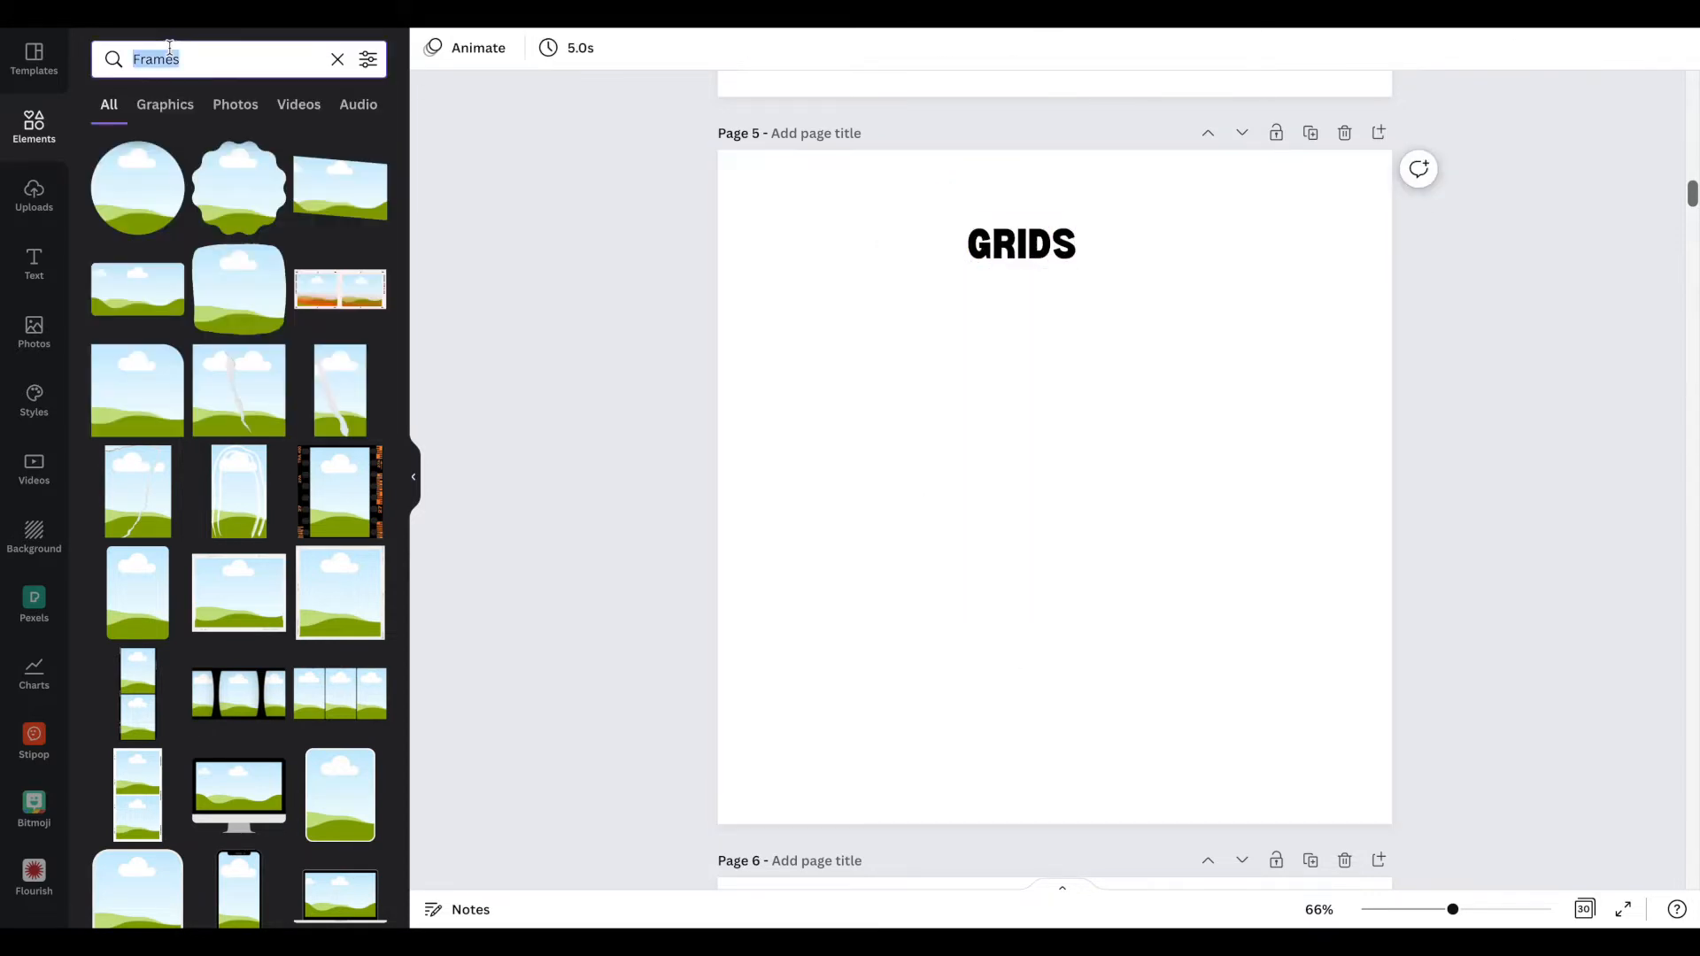
text(Grids)
key(Return)
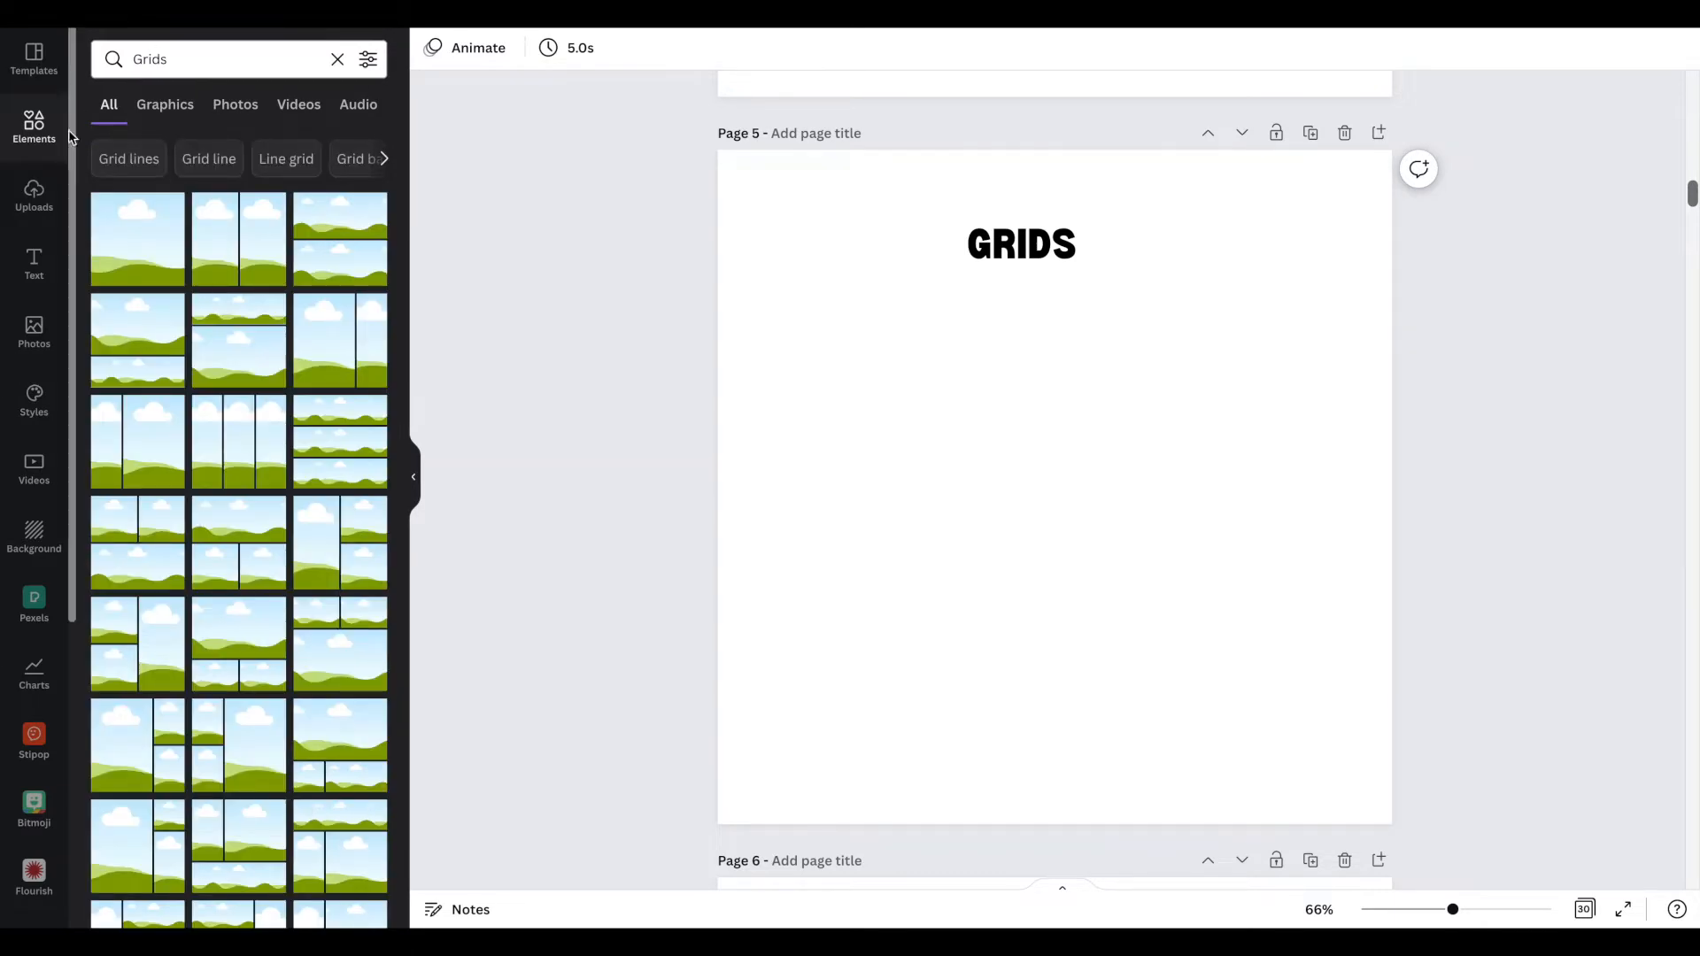
click(112, 248)
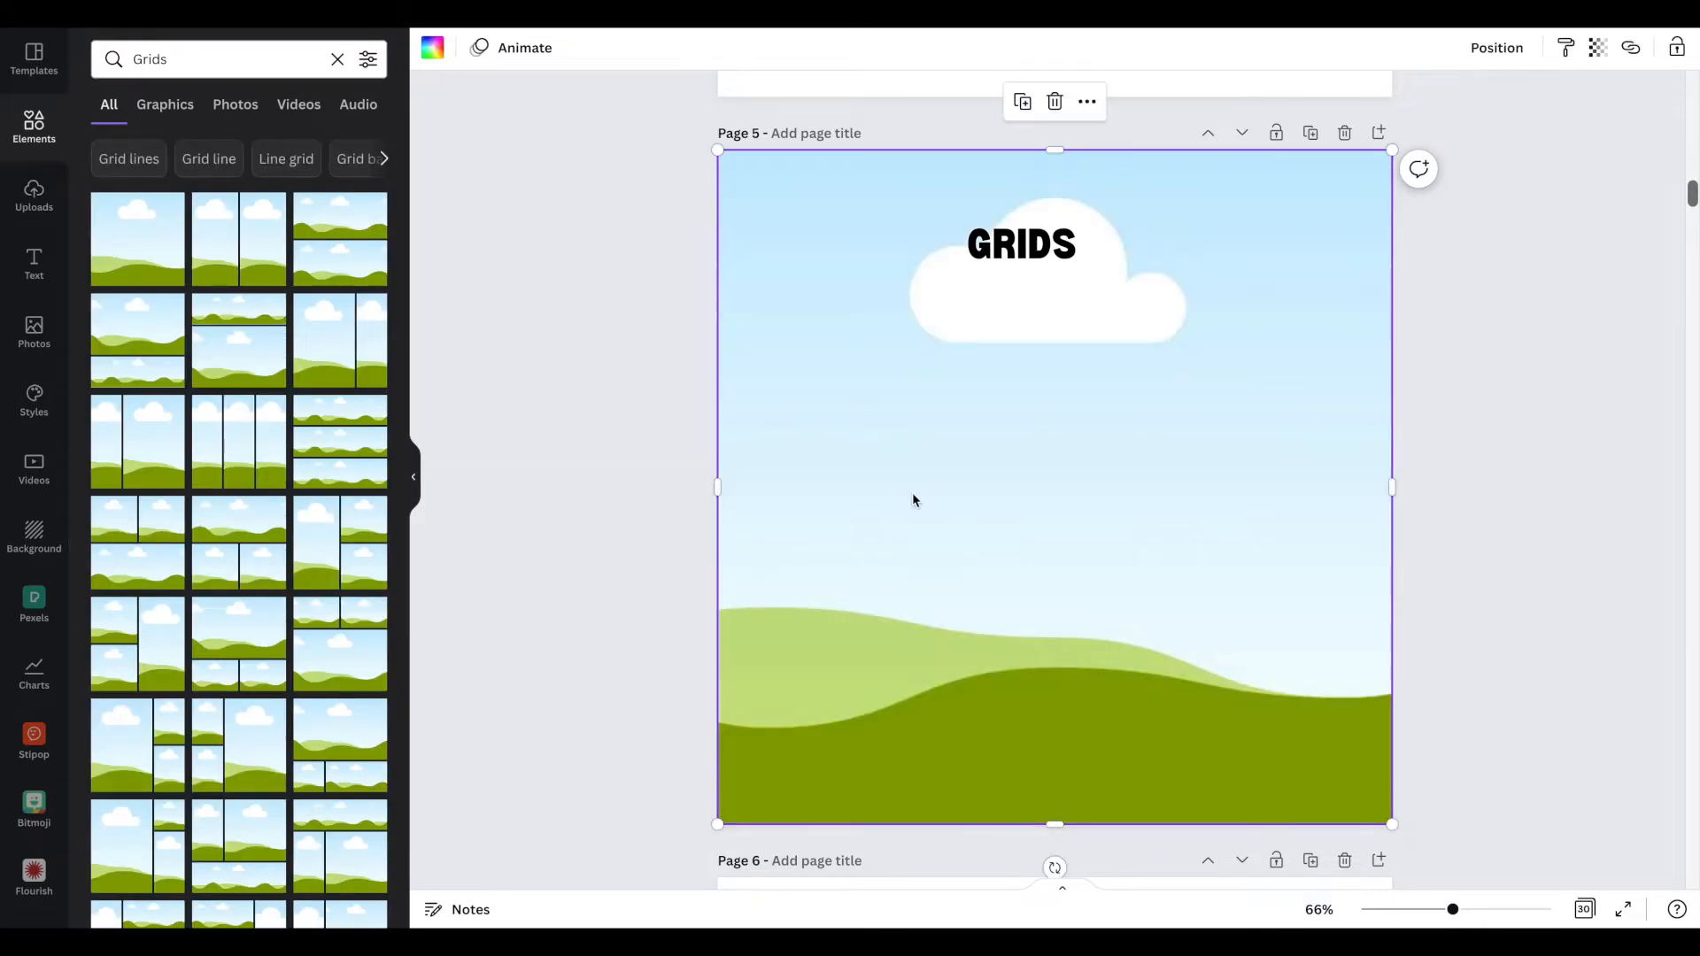
Shrink the full-page grid to a portrait rectangle and place it below the GRIDS heading.
drag(1391, 489, 924, 486)
drag(824, 152, 816, 520)
drag(821, 619, 885, 432)
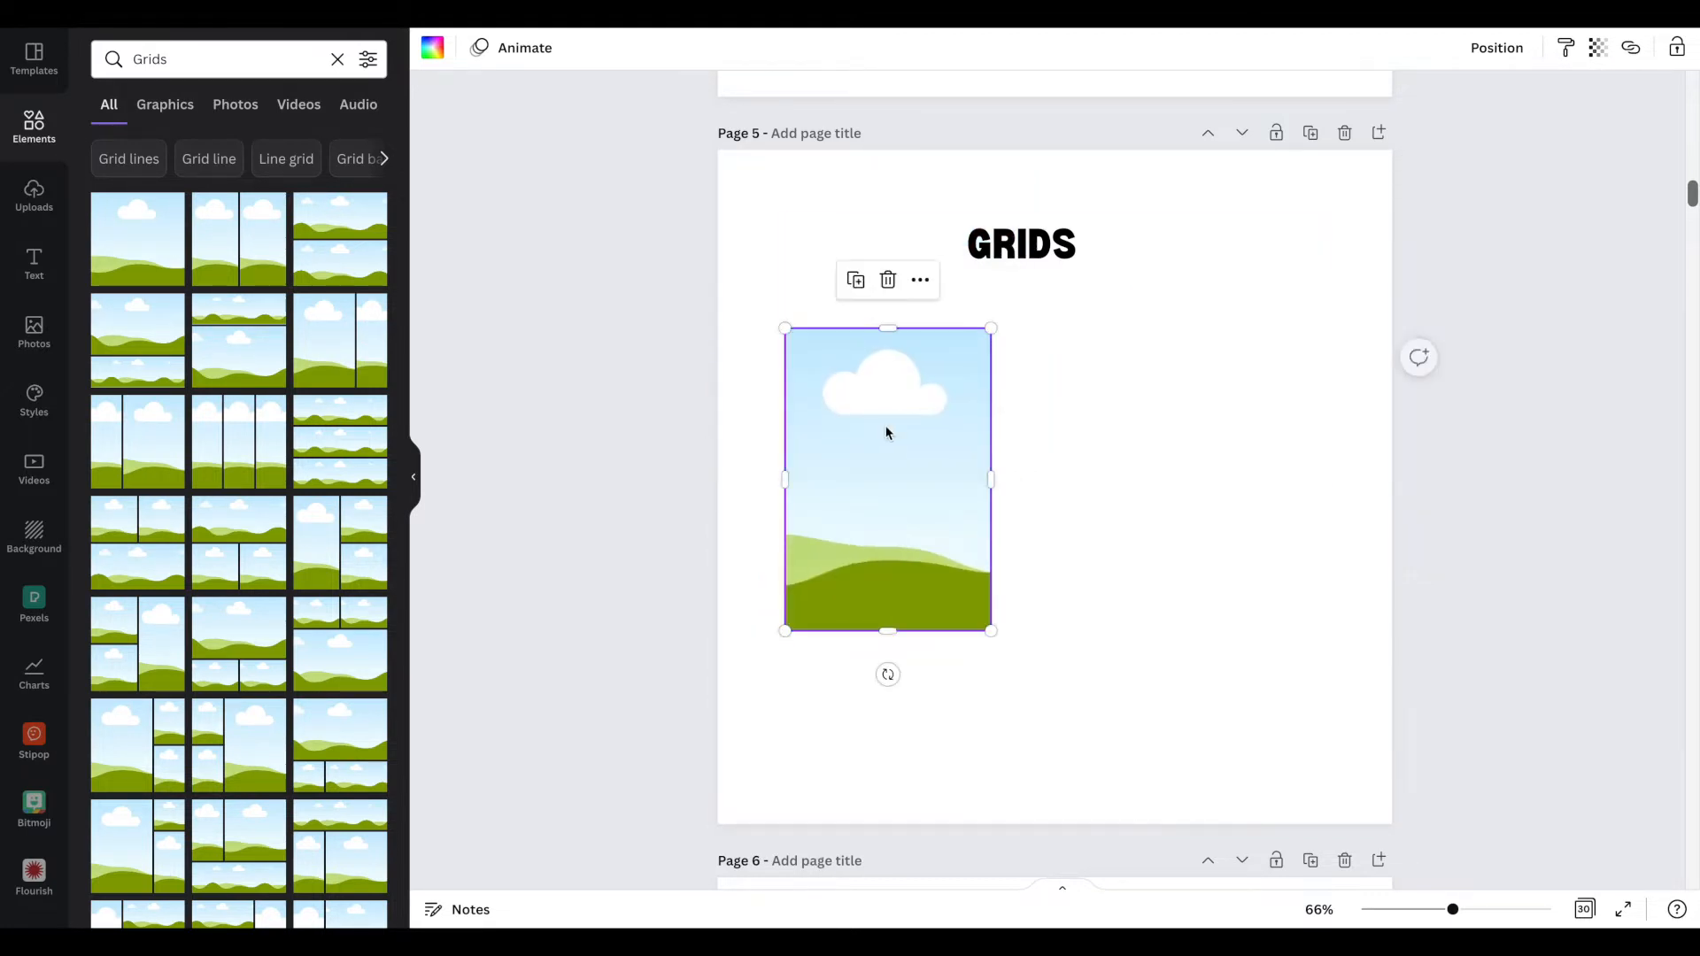
Stretch the grid on page 5 through different proportions, ending with a large, slightly landscape rectangle.
drag(993, 480, 1073, 479)
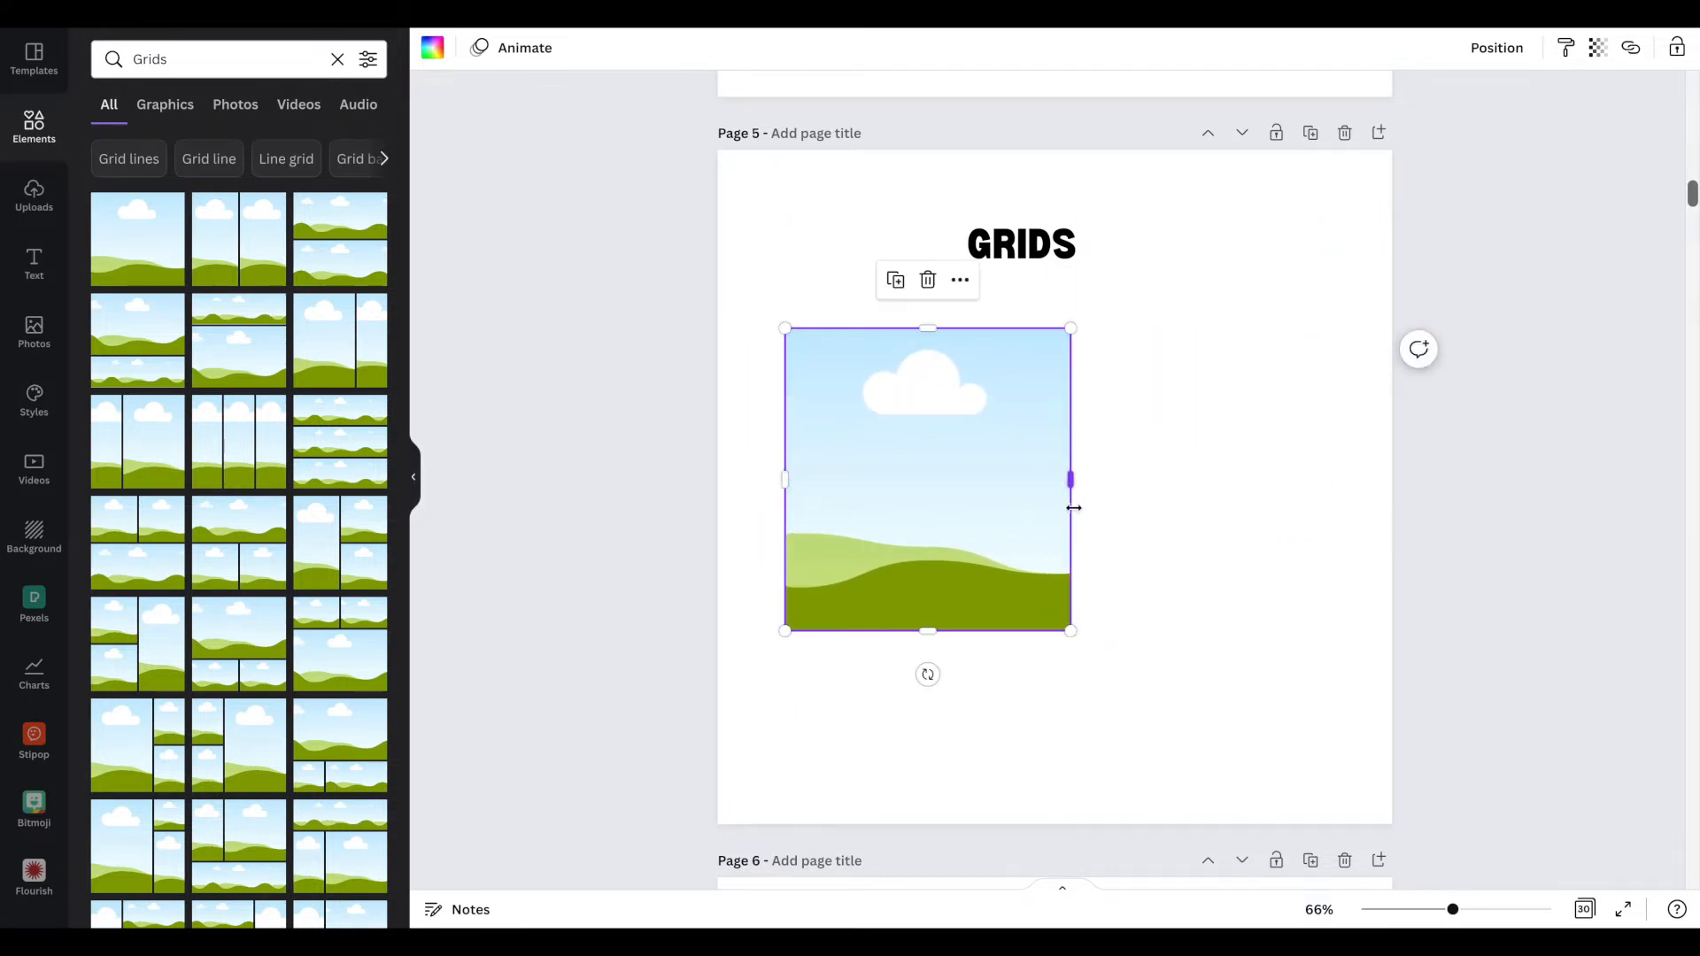
drag(1082, 634, 1181, 513)
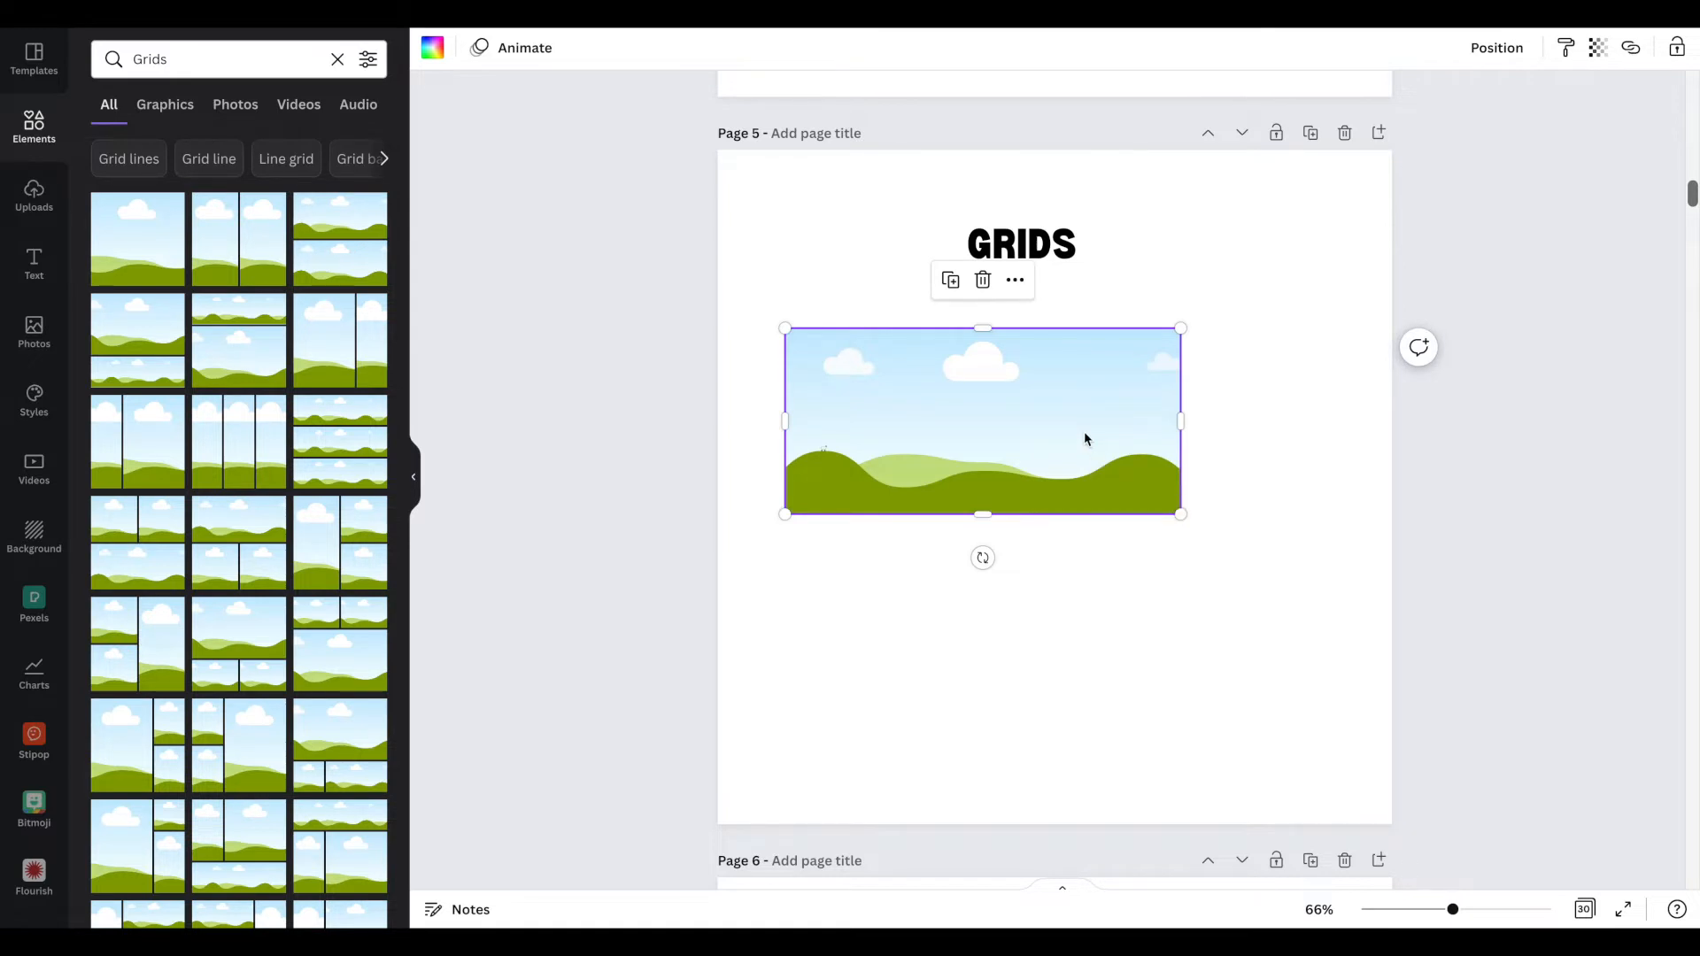
drag(1183, 515, 1262, 706)
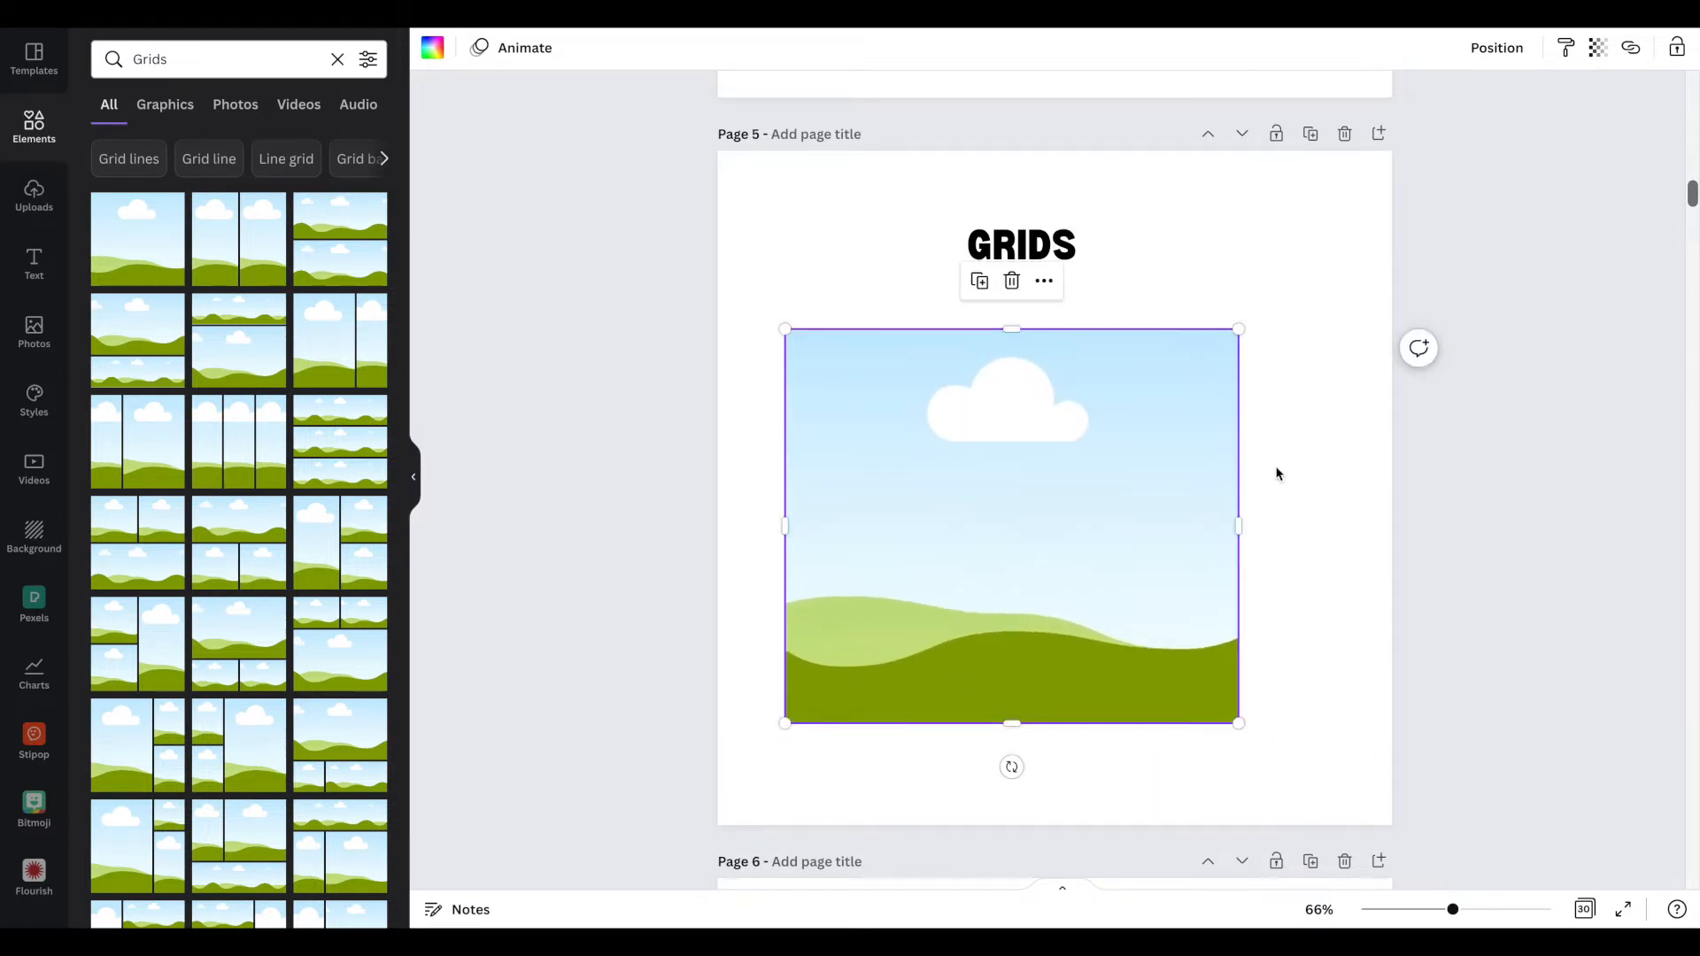
Delete the photo frame from page 4 and search the elements for Frames.
scroll(1278, 474, up, 5)
click(1062, 342)
key(Delete)
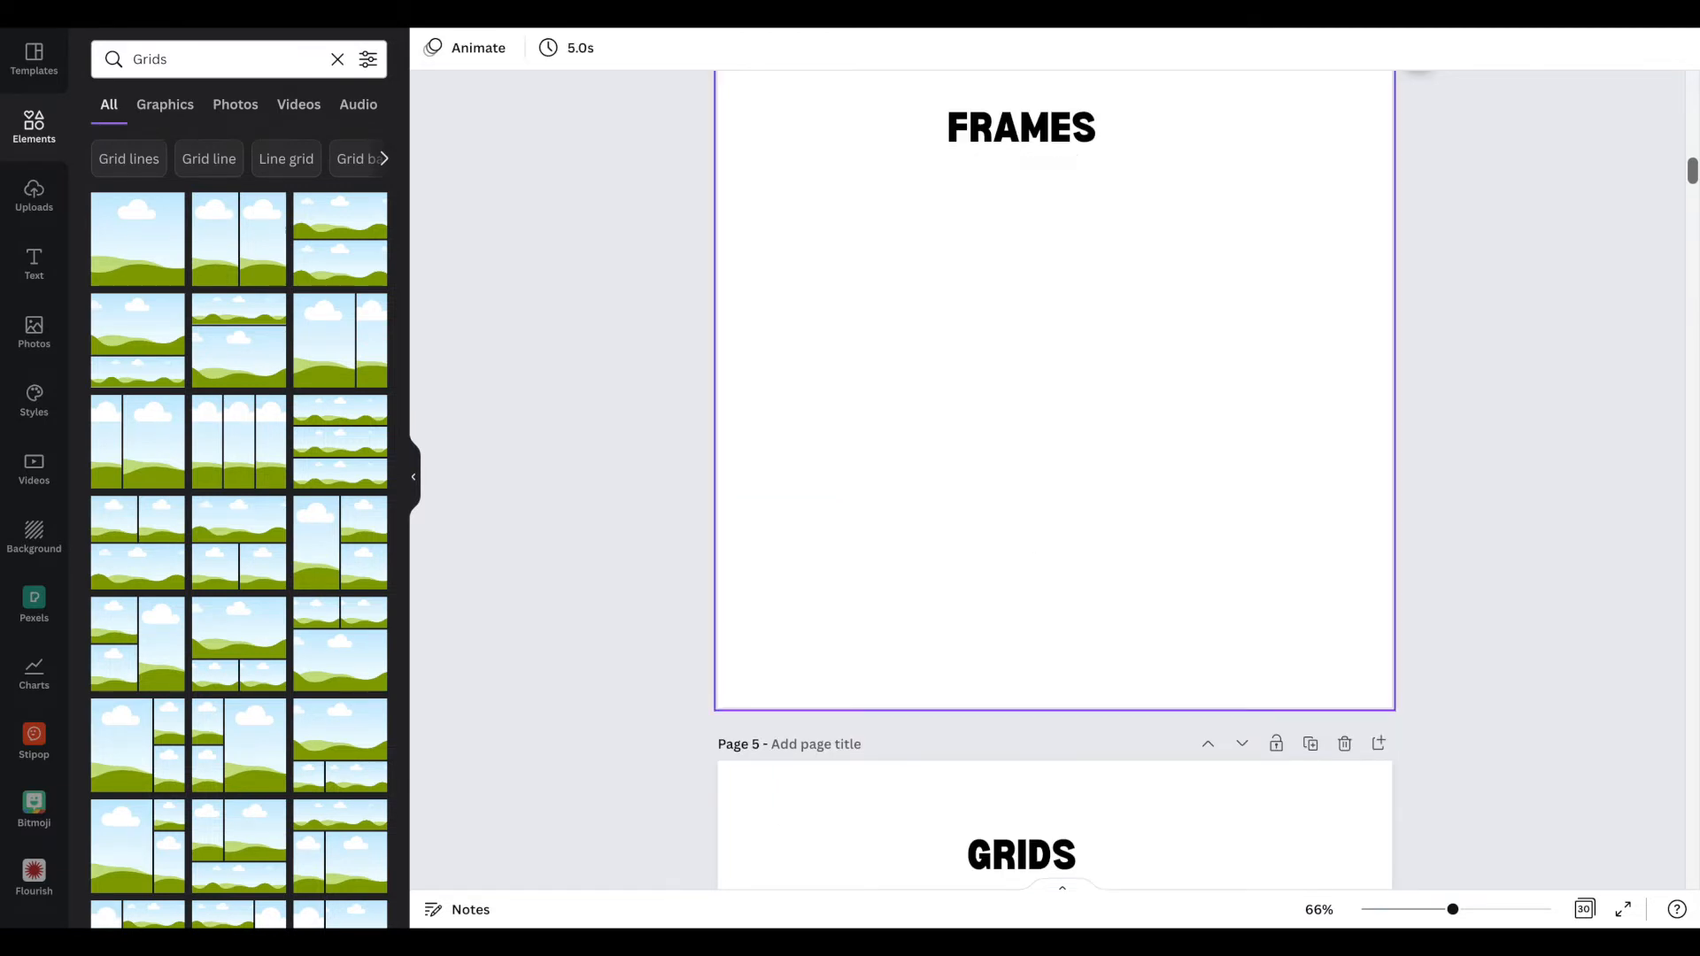
click(199, 56)
double_click(197, 57)
text(Frames)
key(Return)
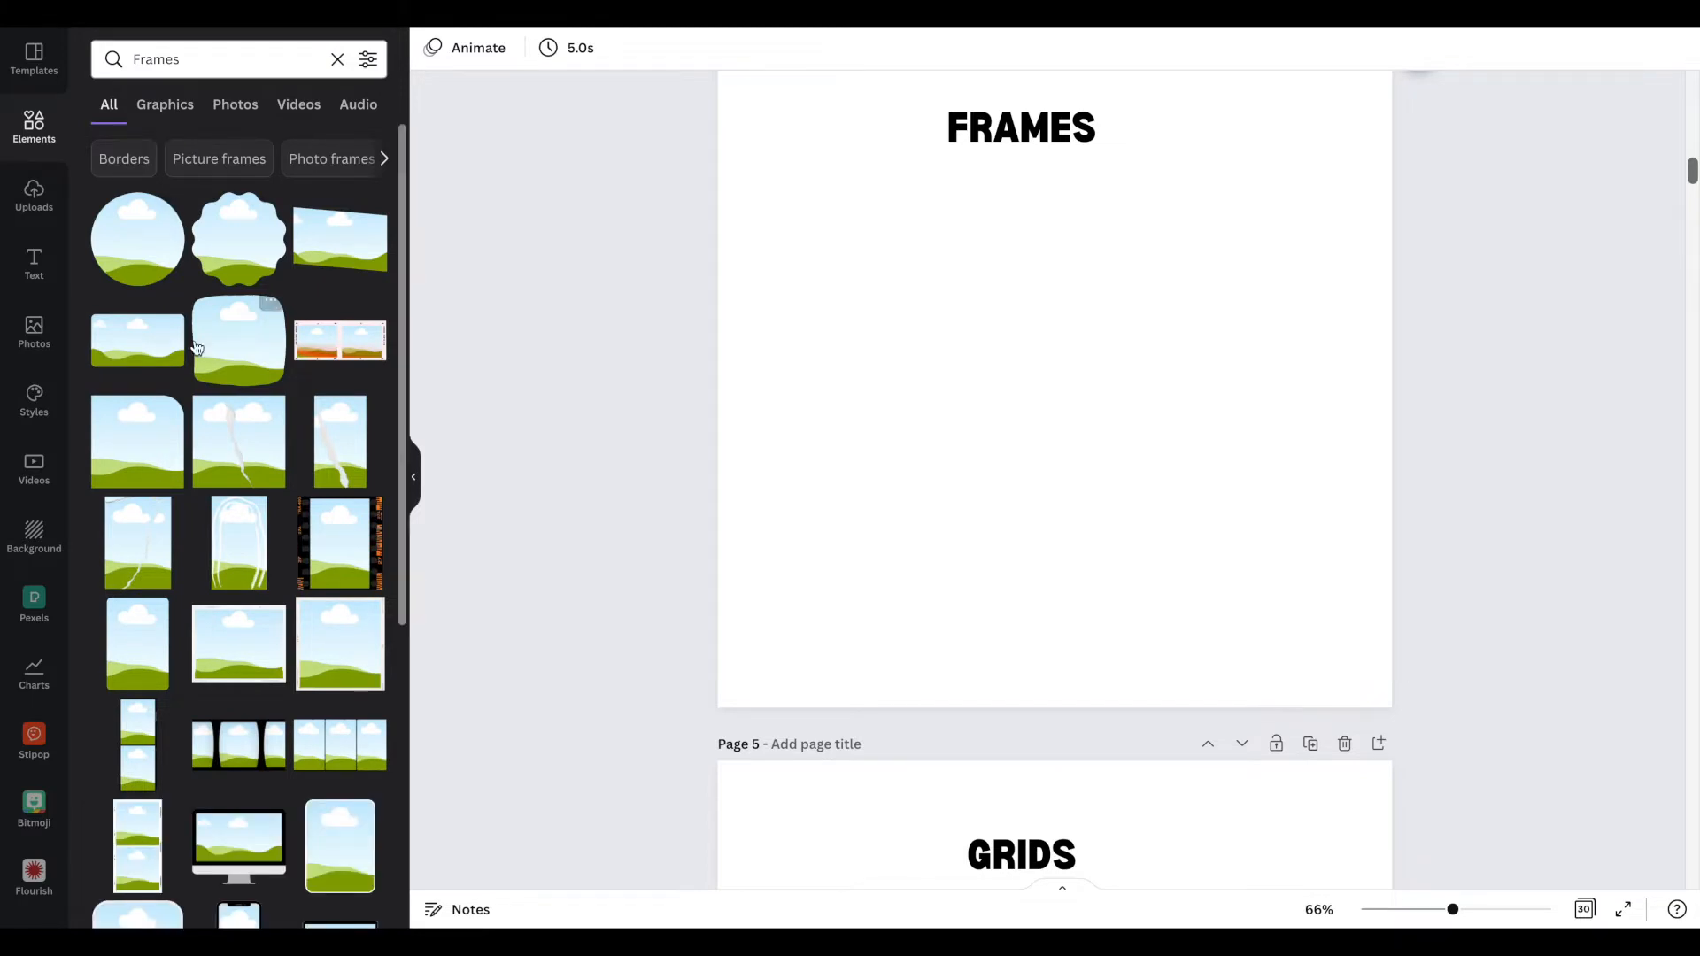
Browse the frame results to examine the available shapes, letters and multi-photo layouts.
scroll(196, 348, down, 10)
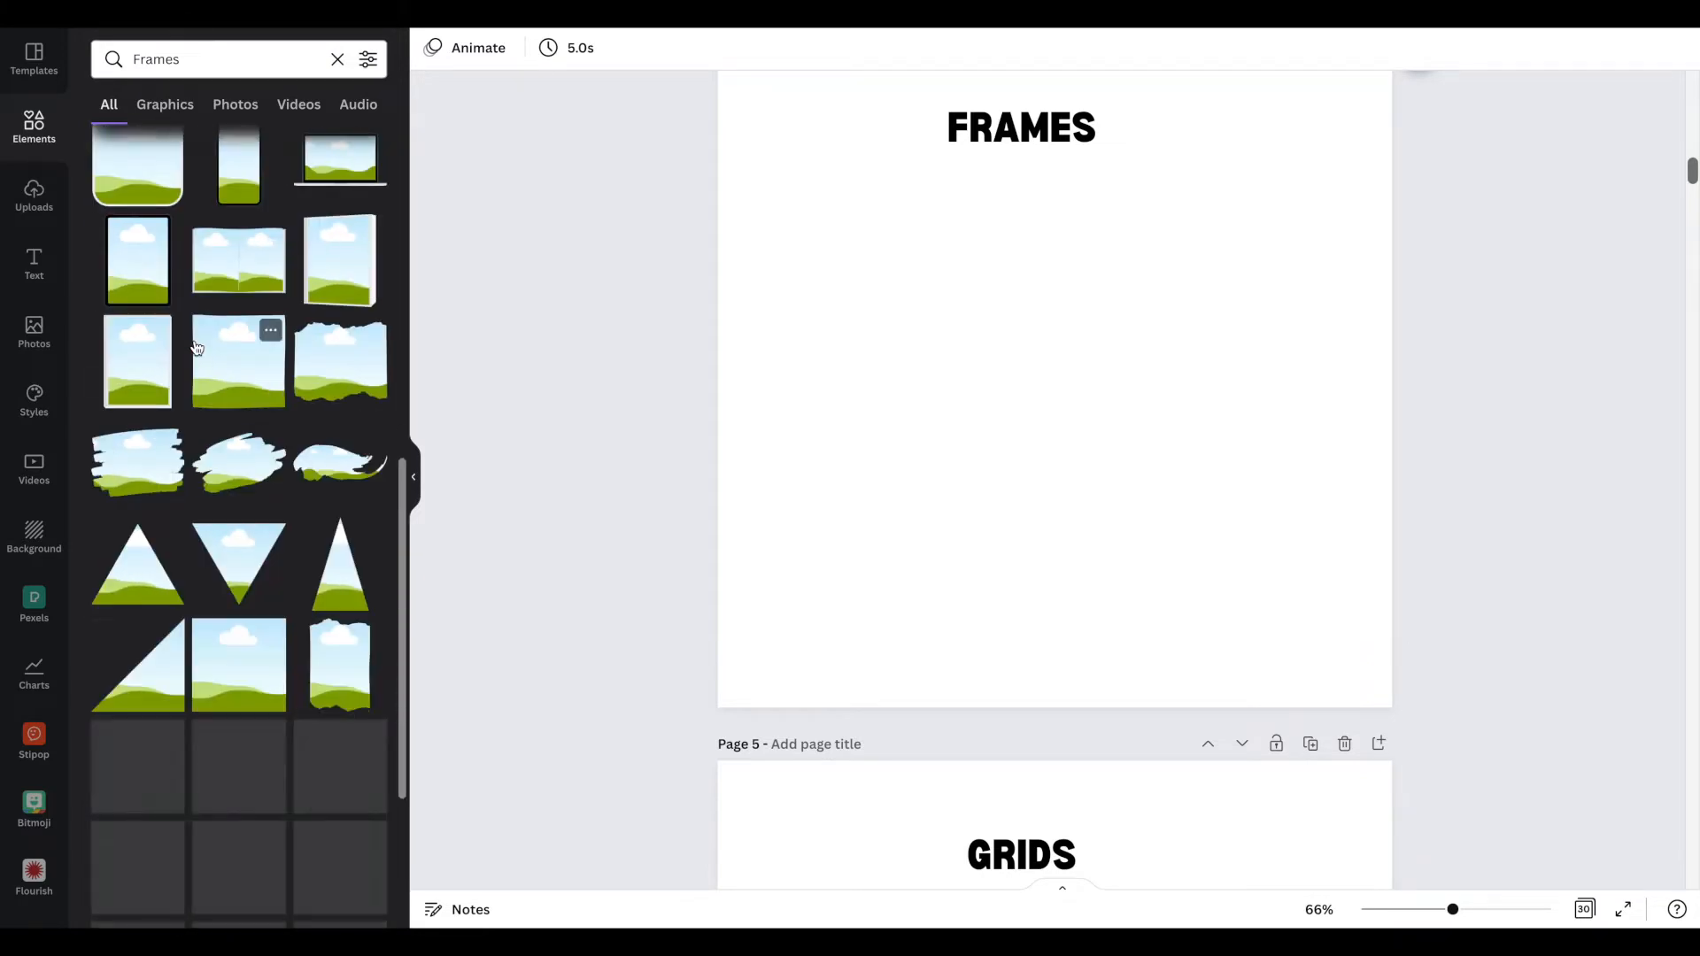
scroll(196, 347, down, 5)
scroll(195, 347, down, 3)
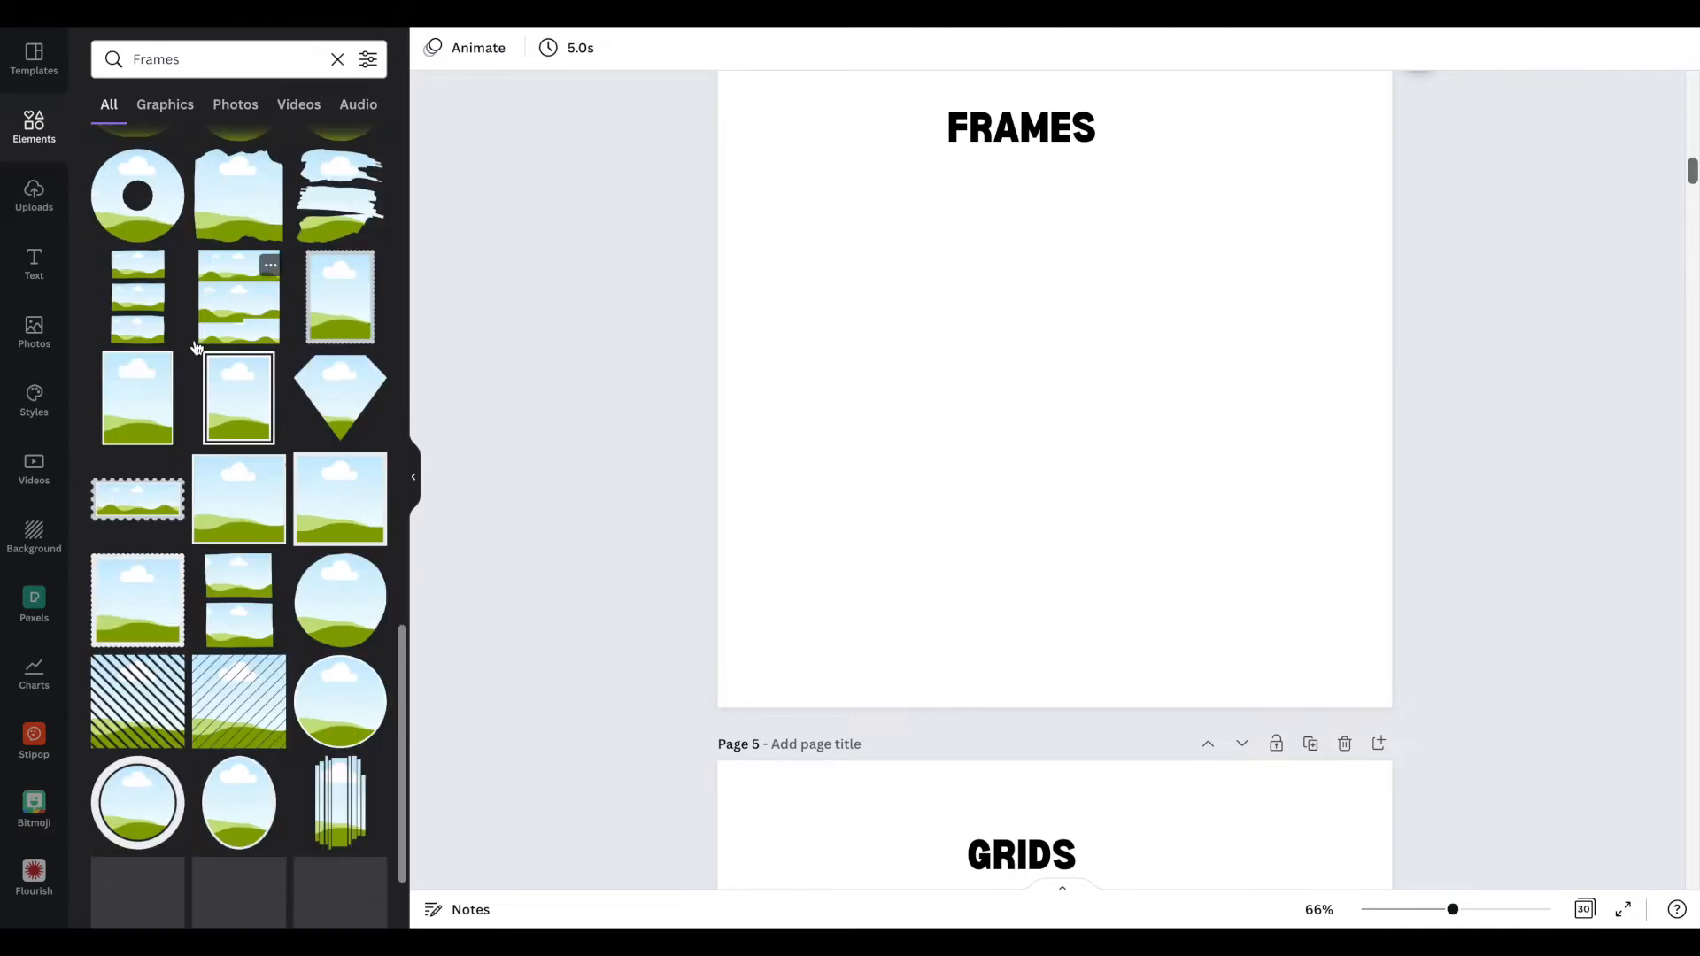
scroll(196, 347, down, 3)
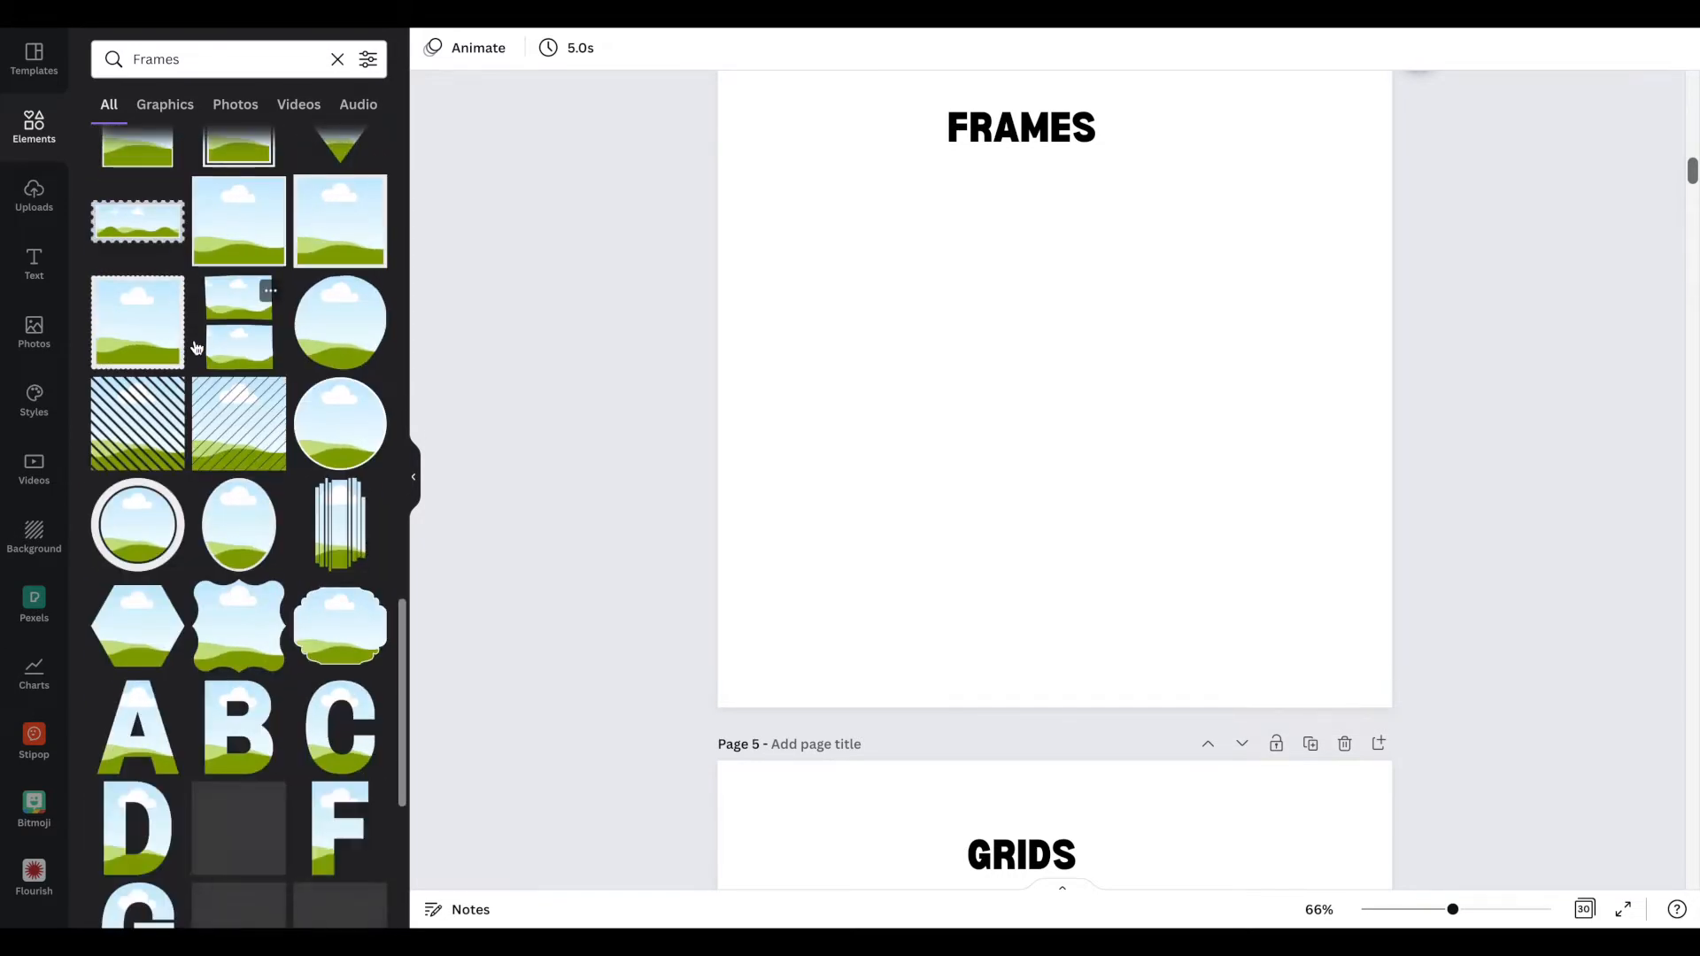
scroll(195, 347, down, 5)
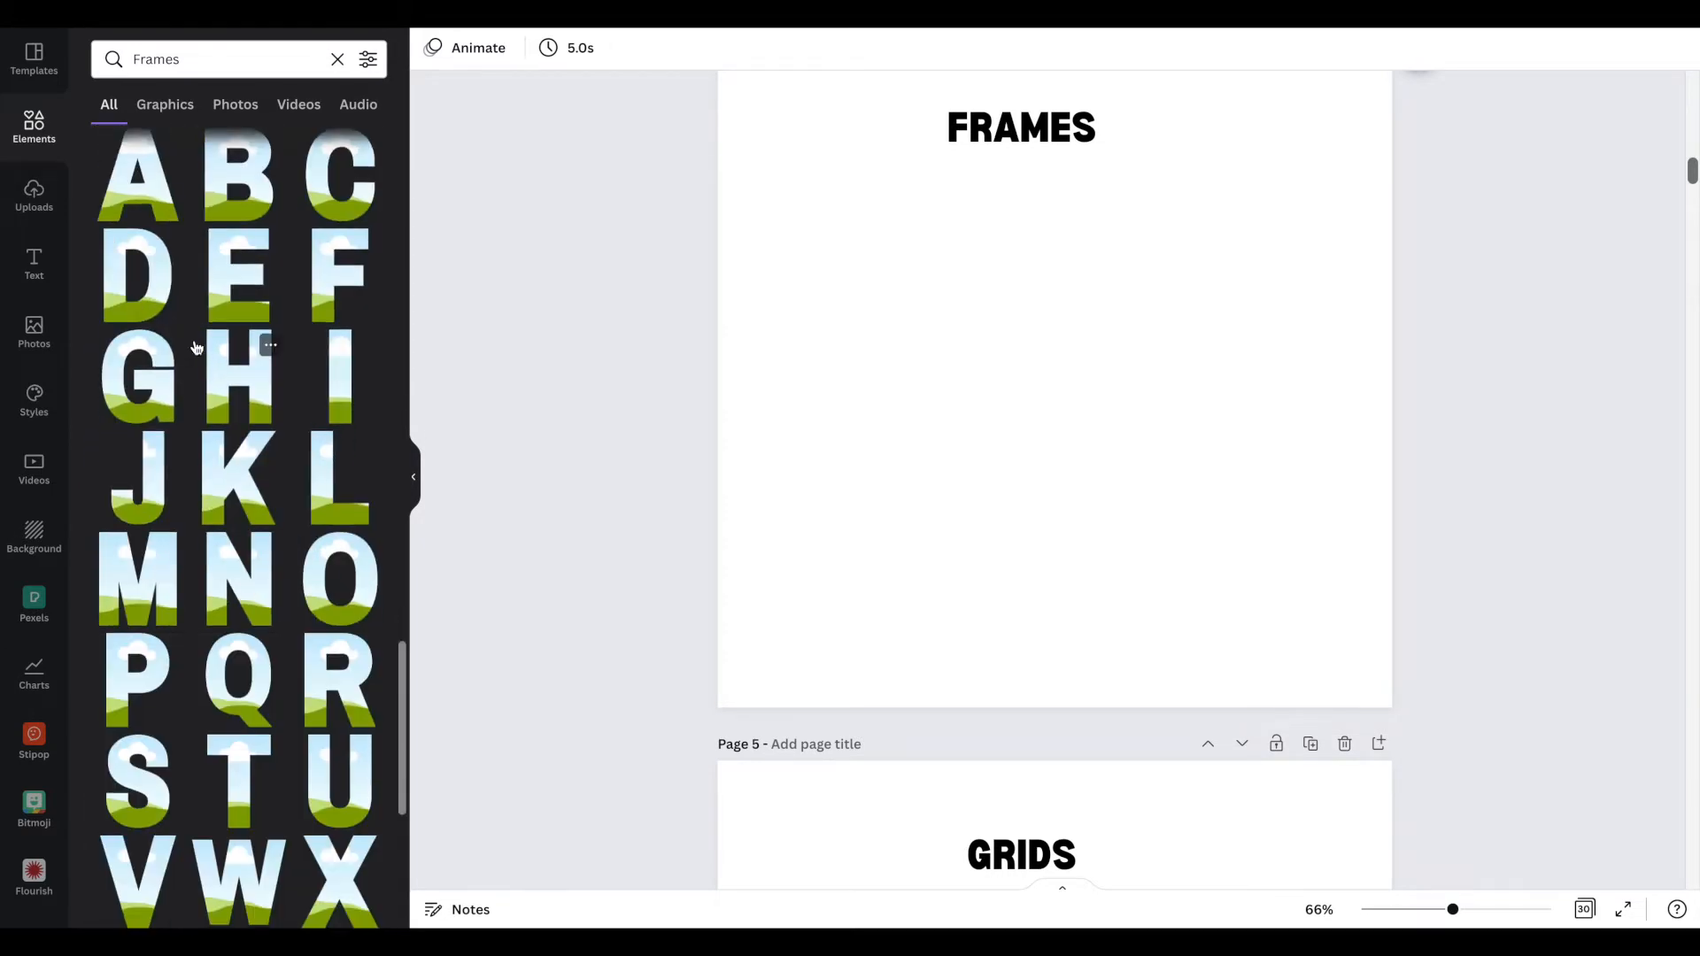
scroll(196, 347, down, 5)
scroll(196, 347, down, 8)
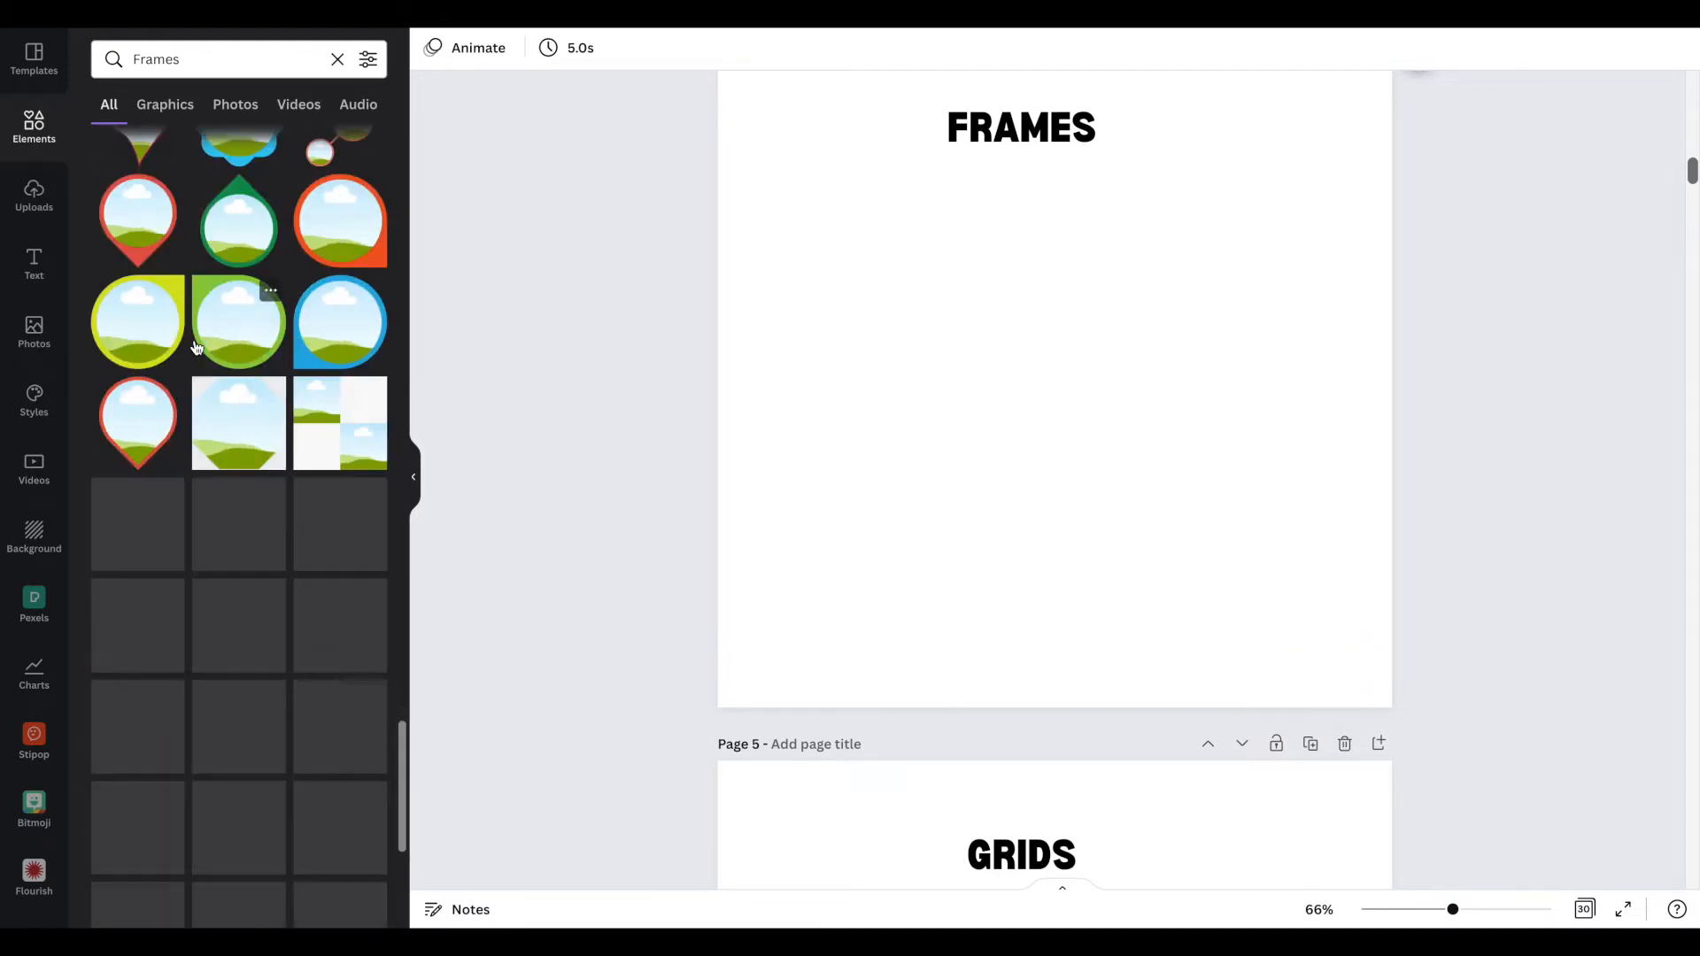
scroll(196, 347, down, 4)
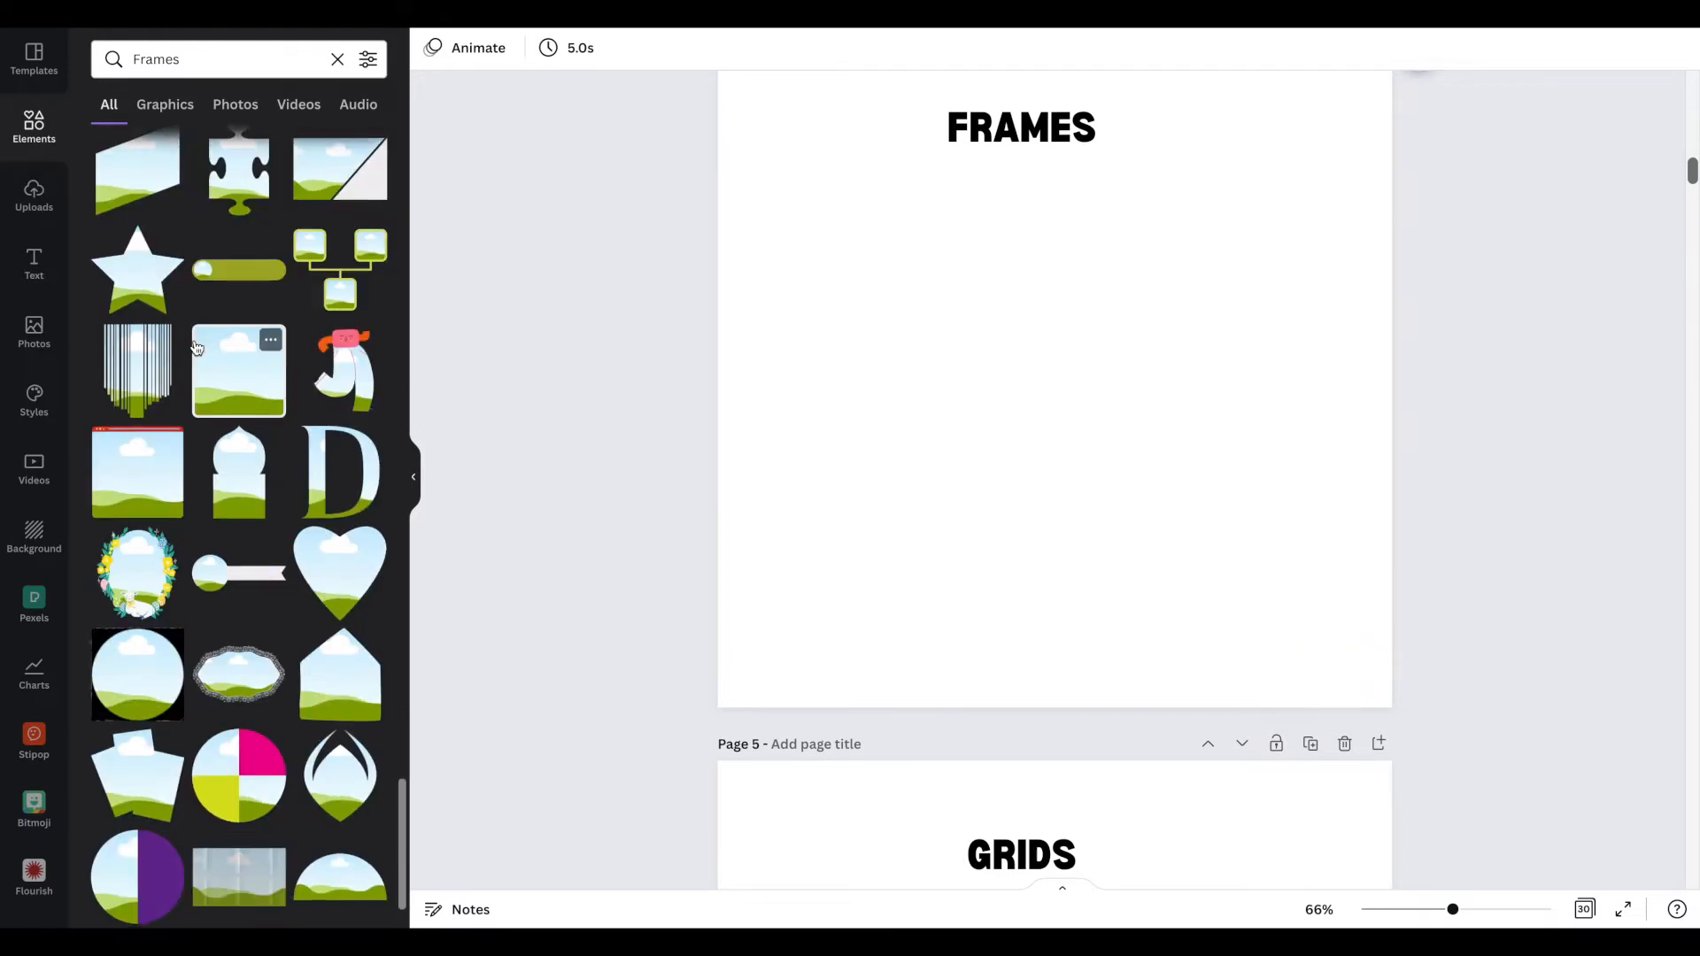
scroll(195, 347, down, 4)
scroll(196, 347, down, 4)
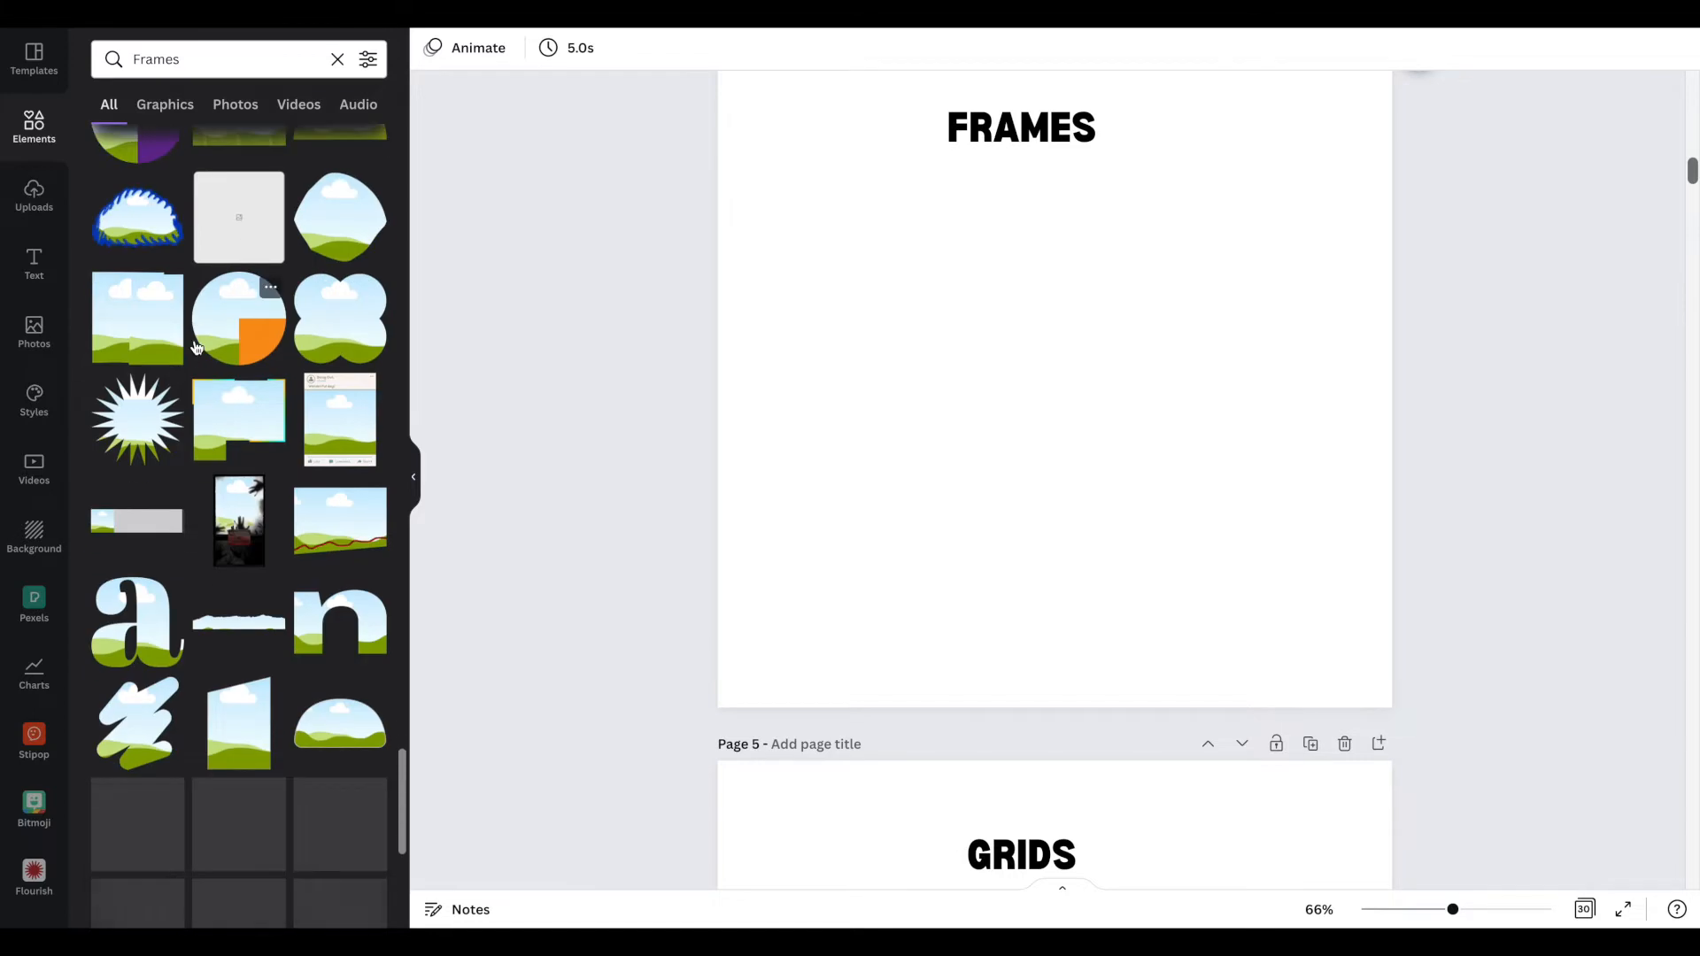
scroll(196, 348, up, 2)
scroll(196, 347, up, 15)
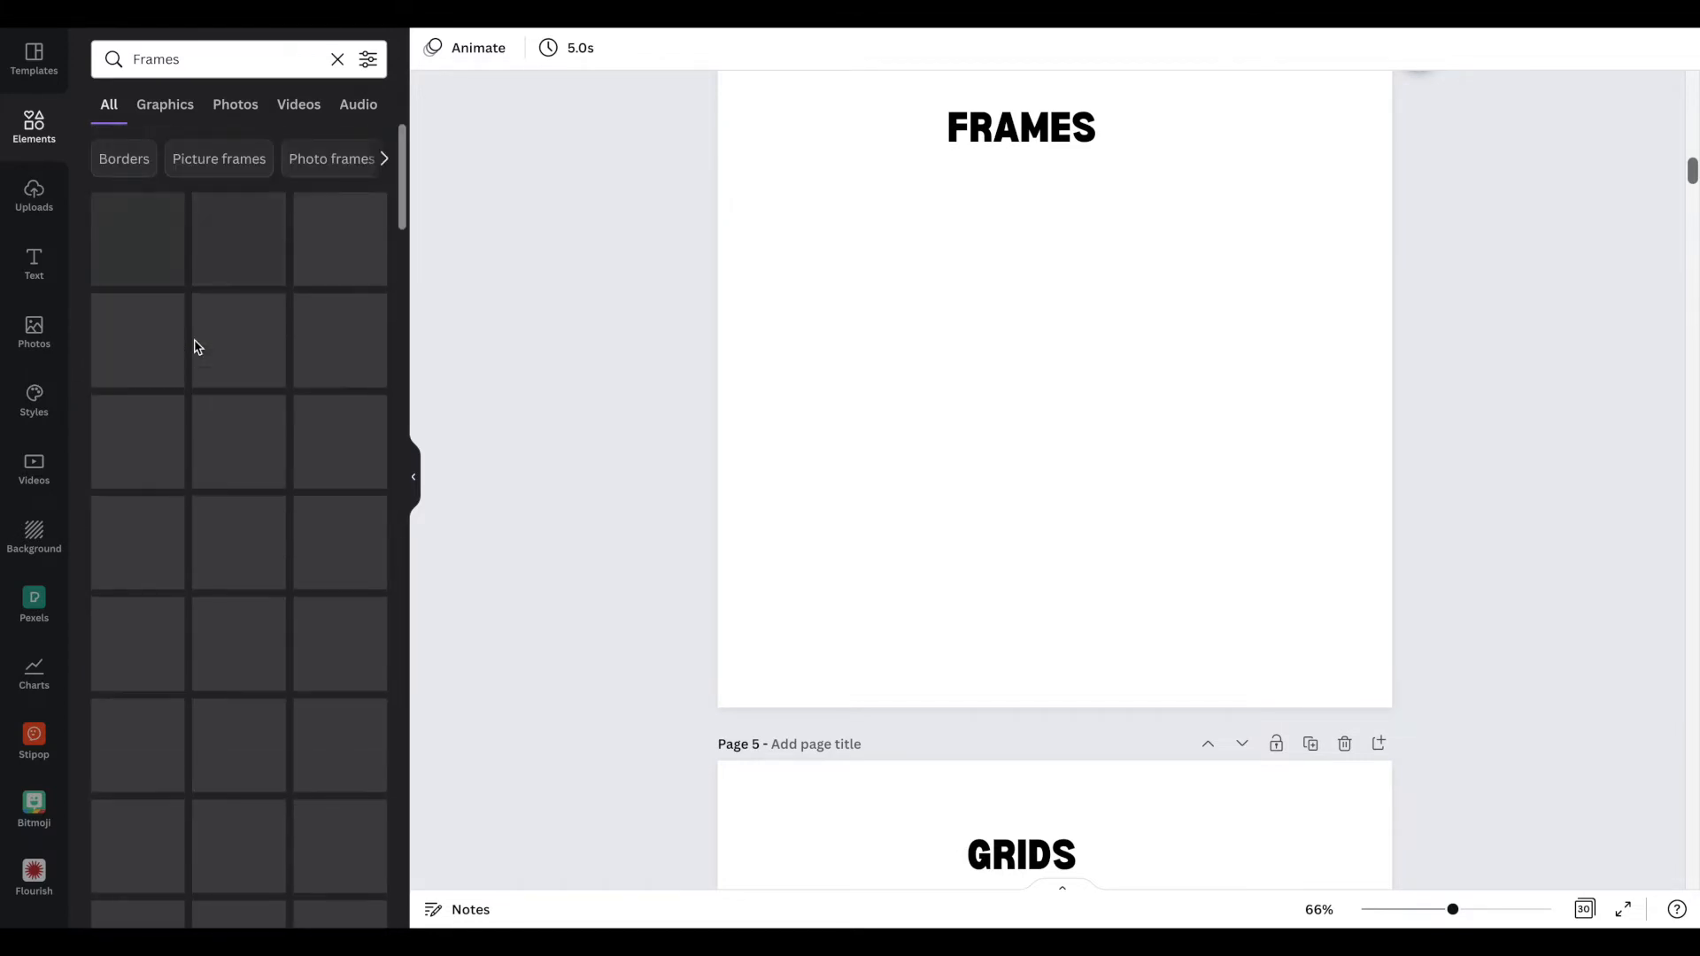
scroll(266, 417, down, 3)
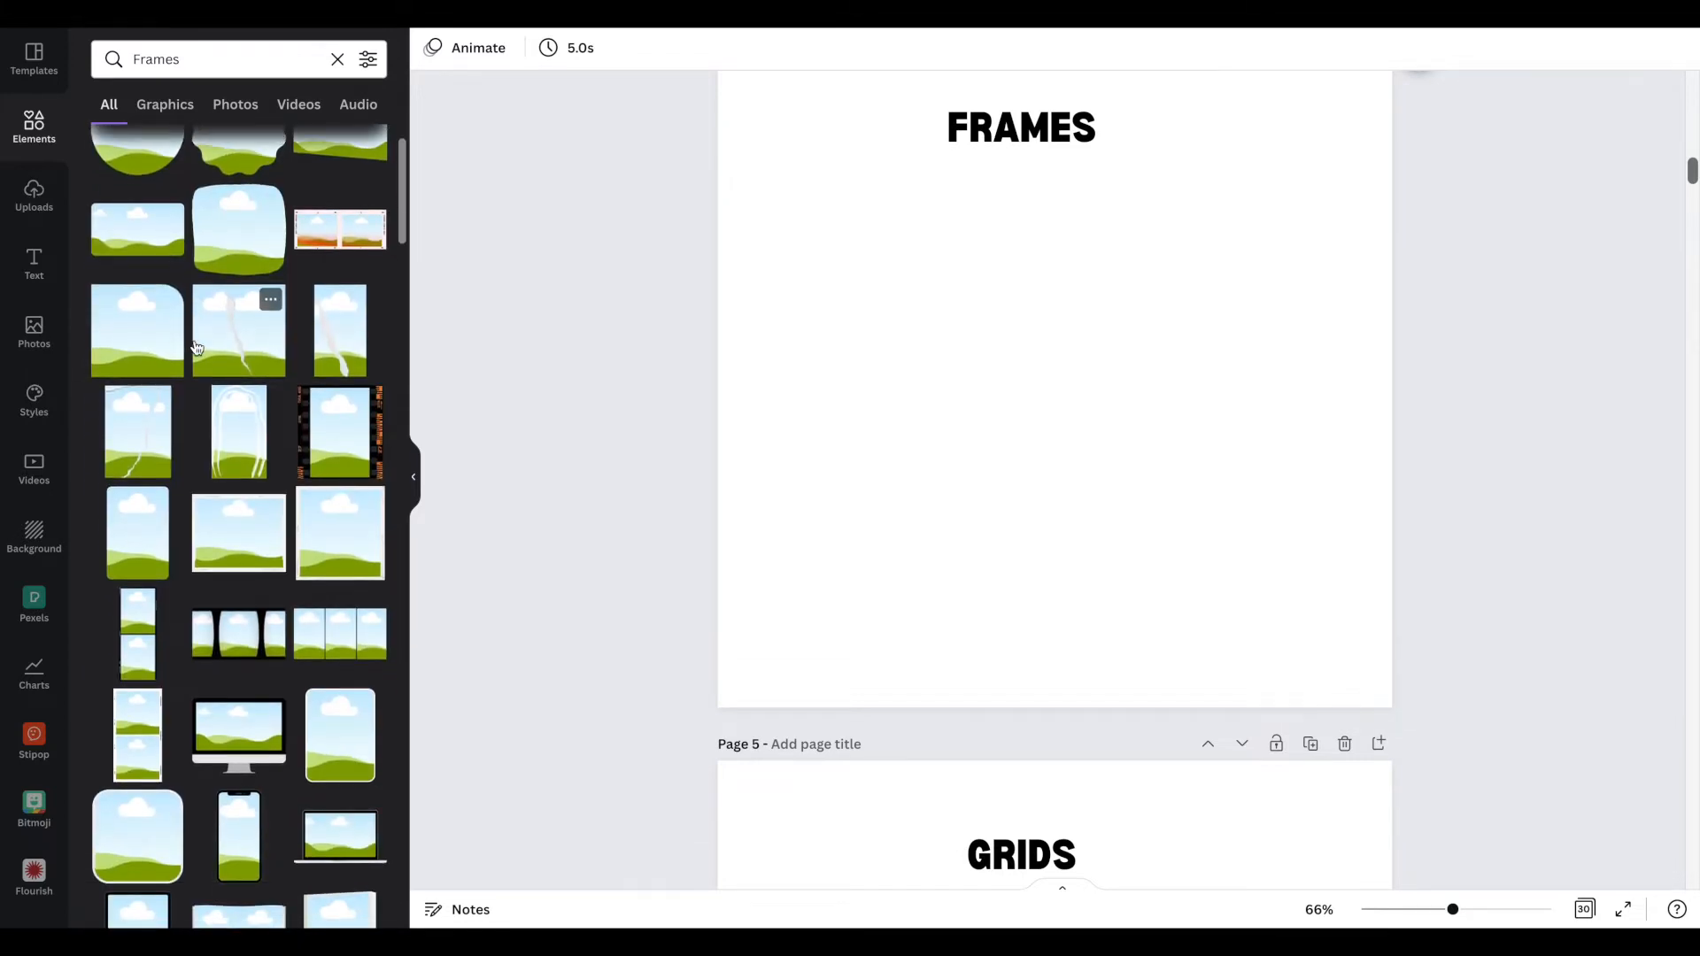
click(823, 534)
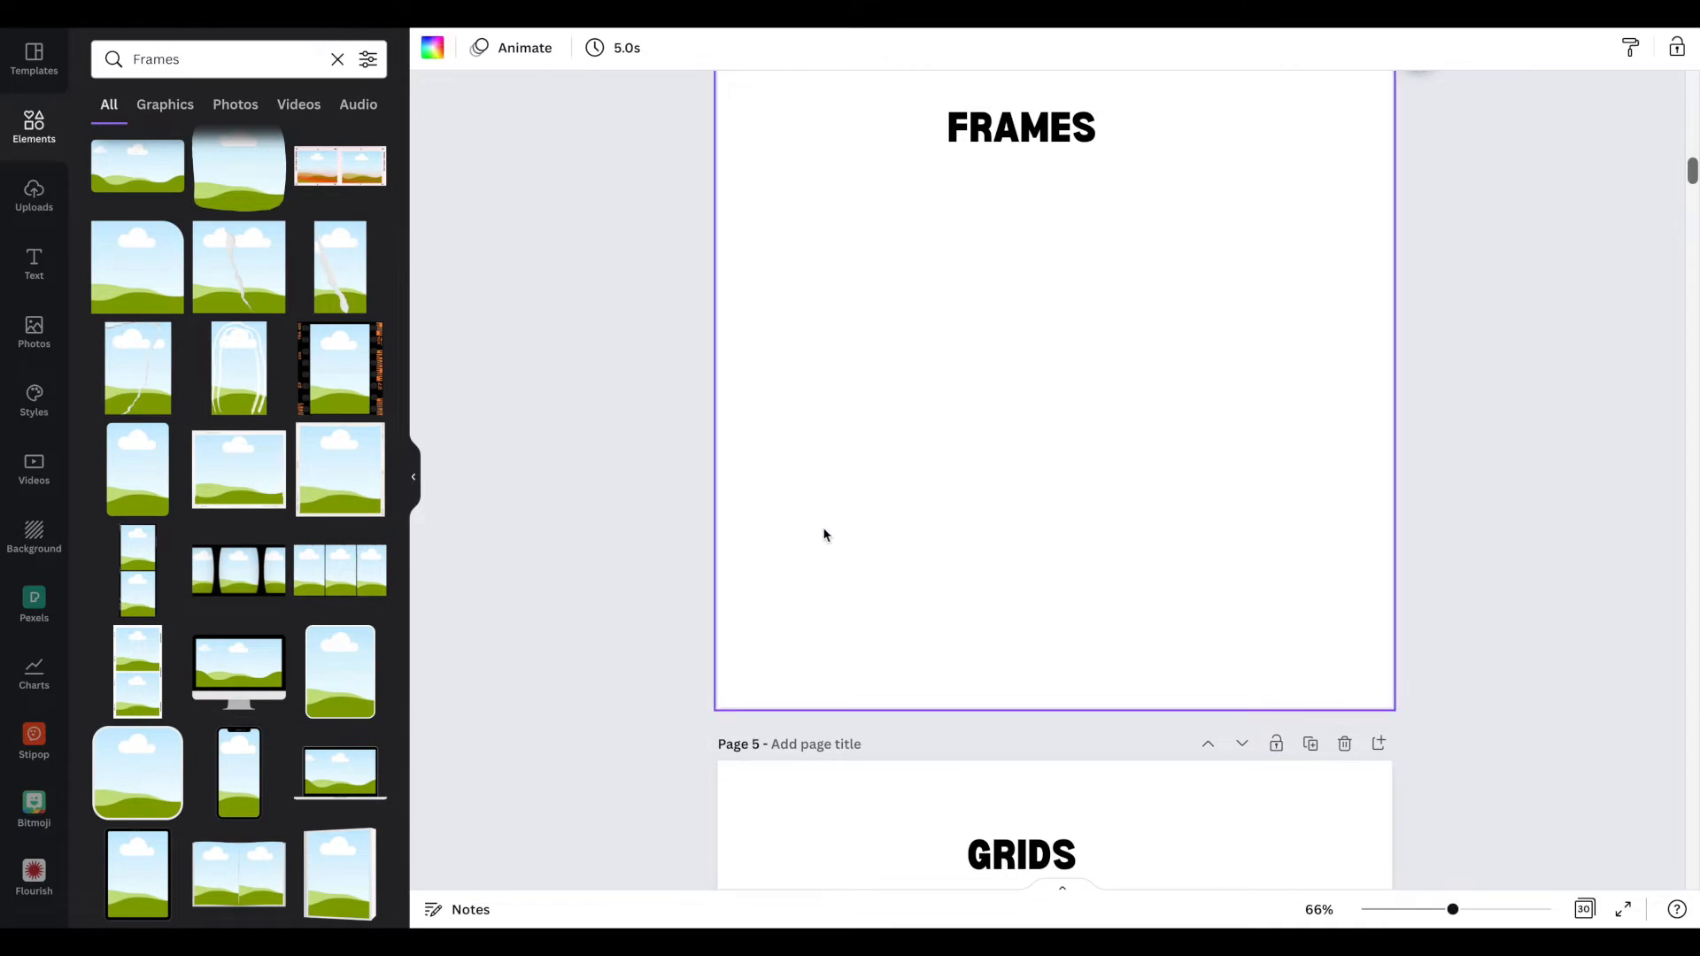
click(363, 580)
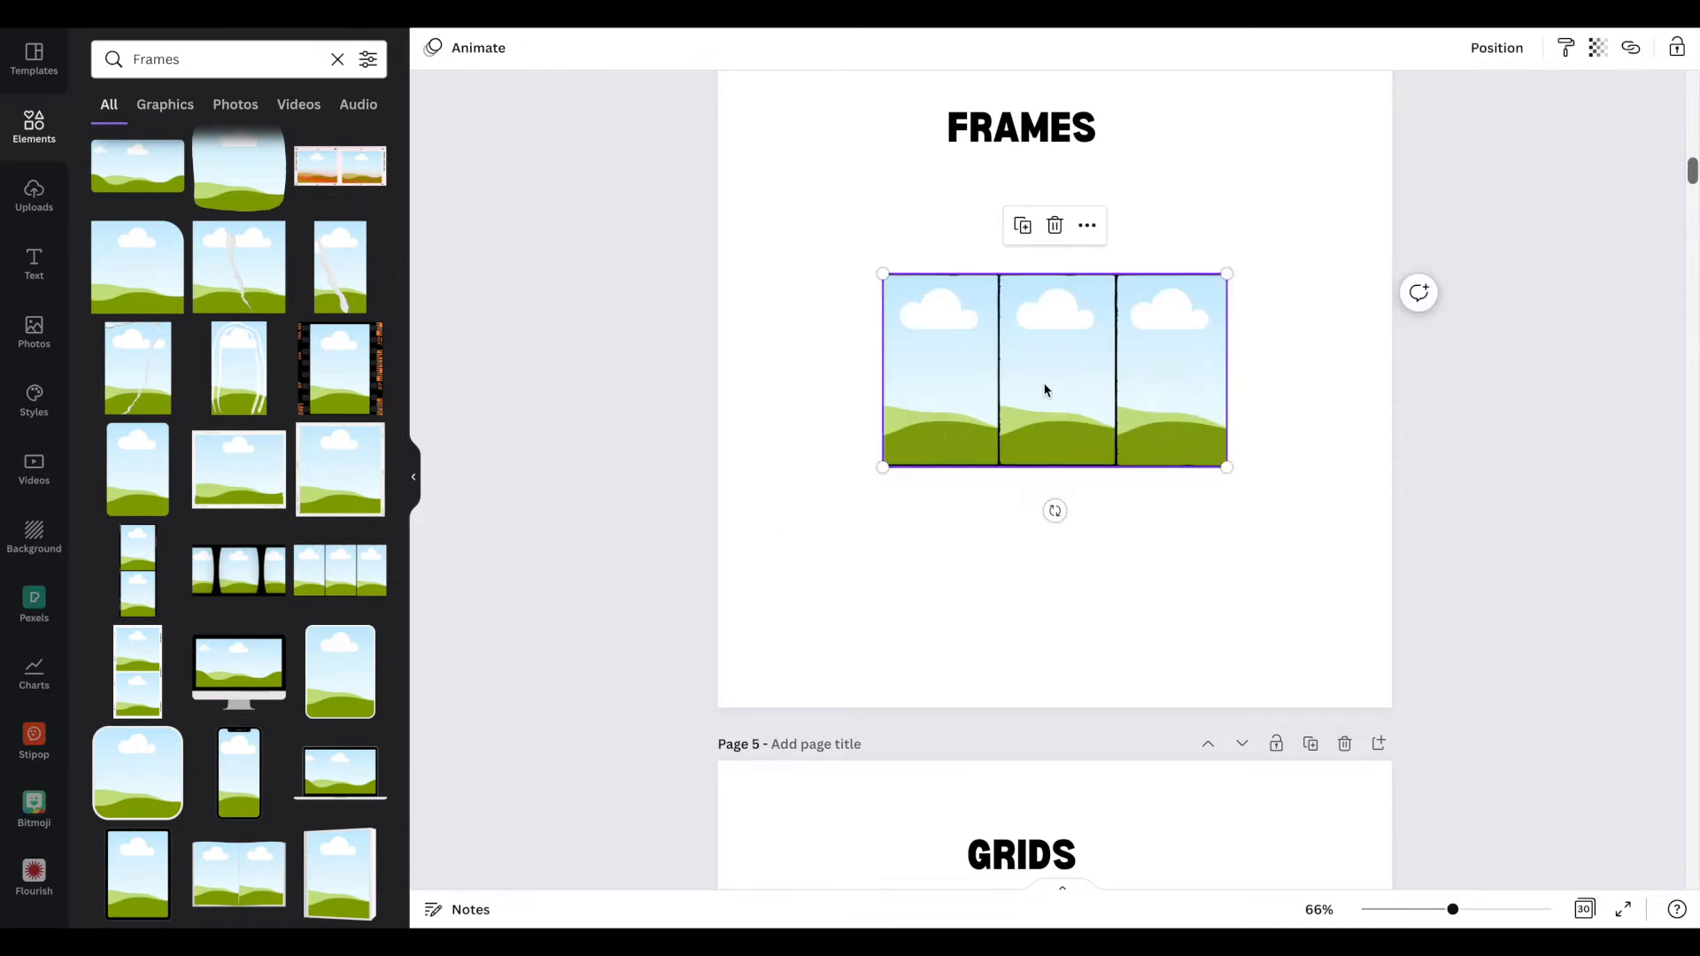
key(Delete)
click(470, 392)
Insert the frame with three stacked landscape panels on page 4, move it left below the FRAMES heading and enlarge it.
scroll(239, 531, down, 5)
scroll(275, 605, down, 6)
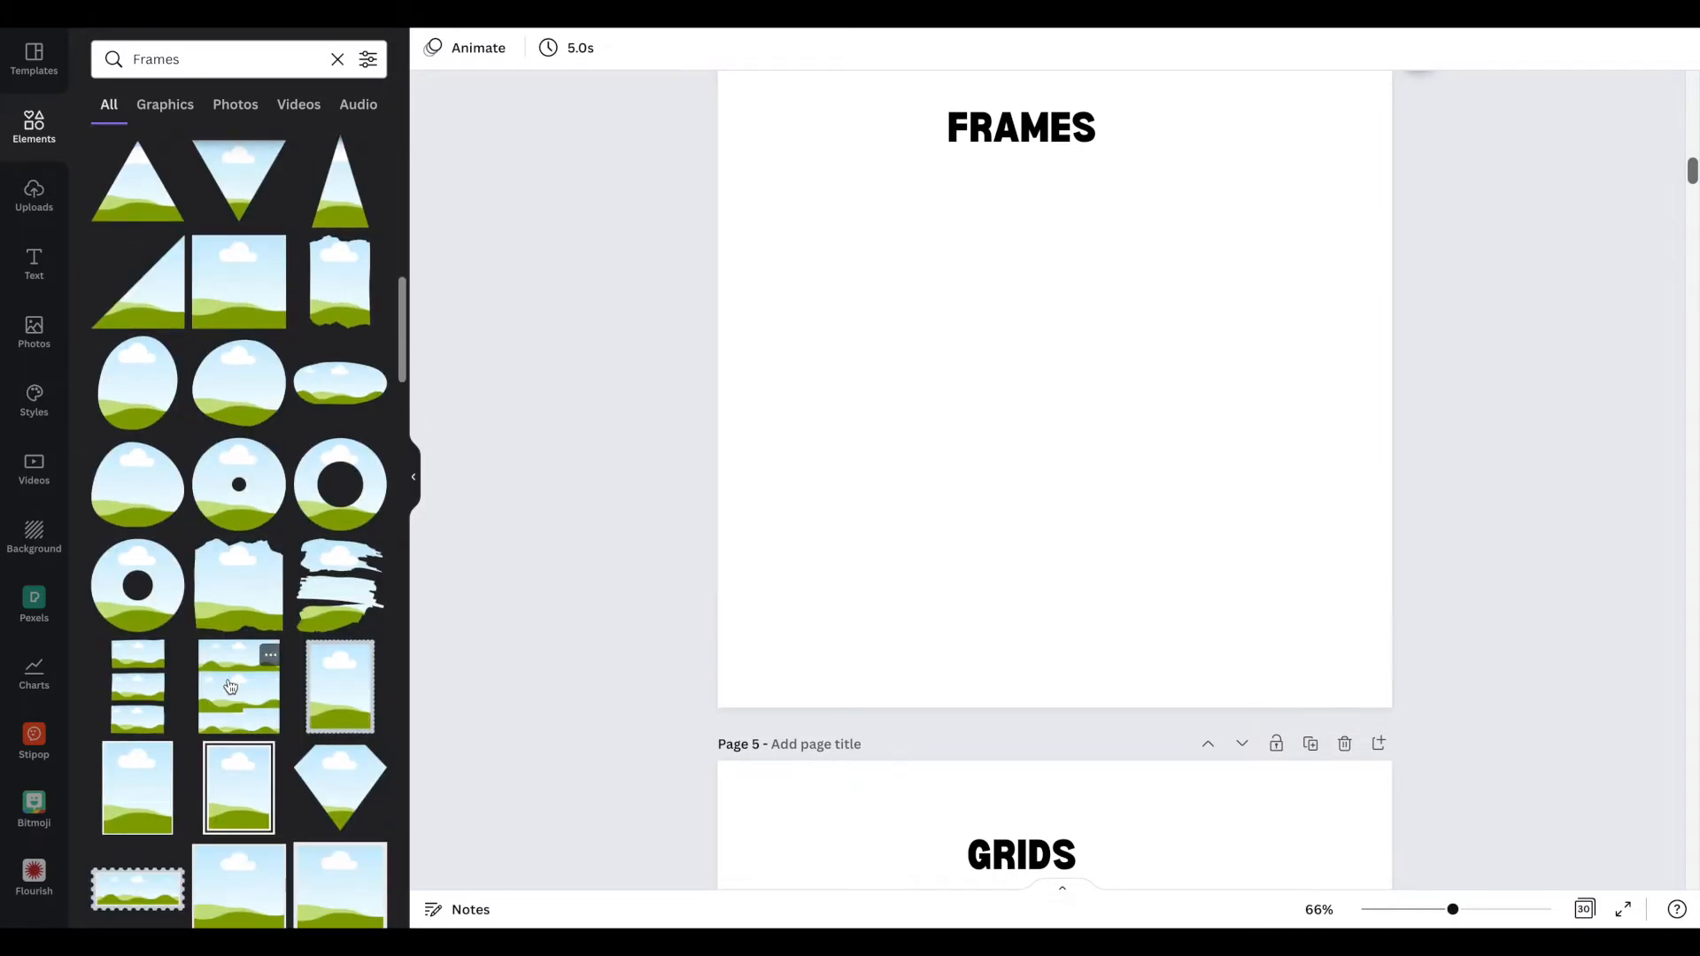
click(231, 687)
key(Delete)
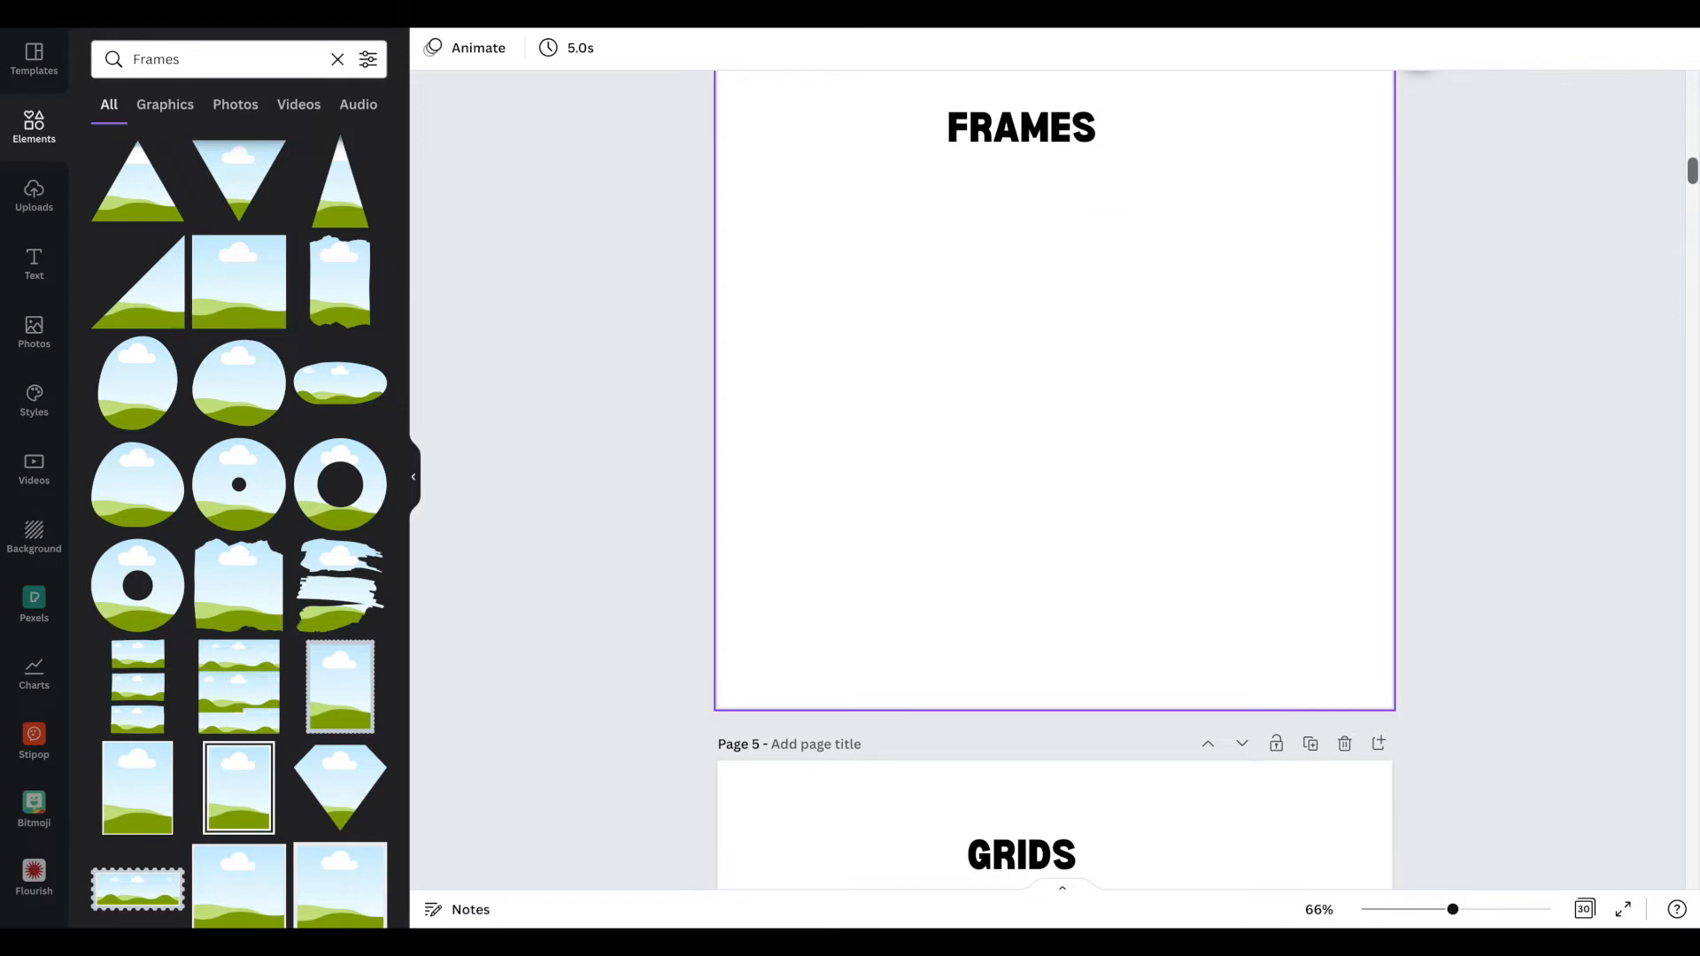
scroll(133, 708, down, 1)
click(127, 676)
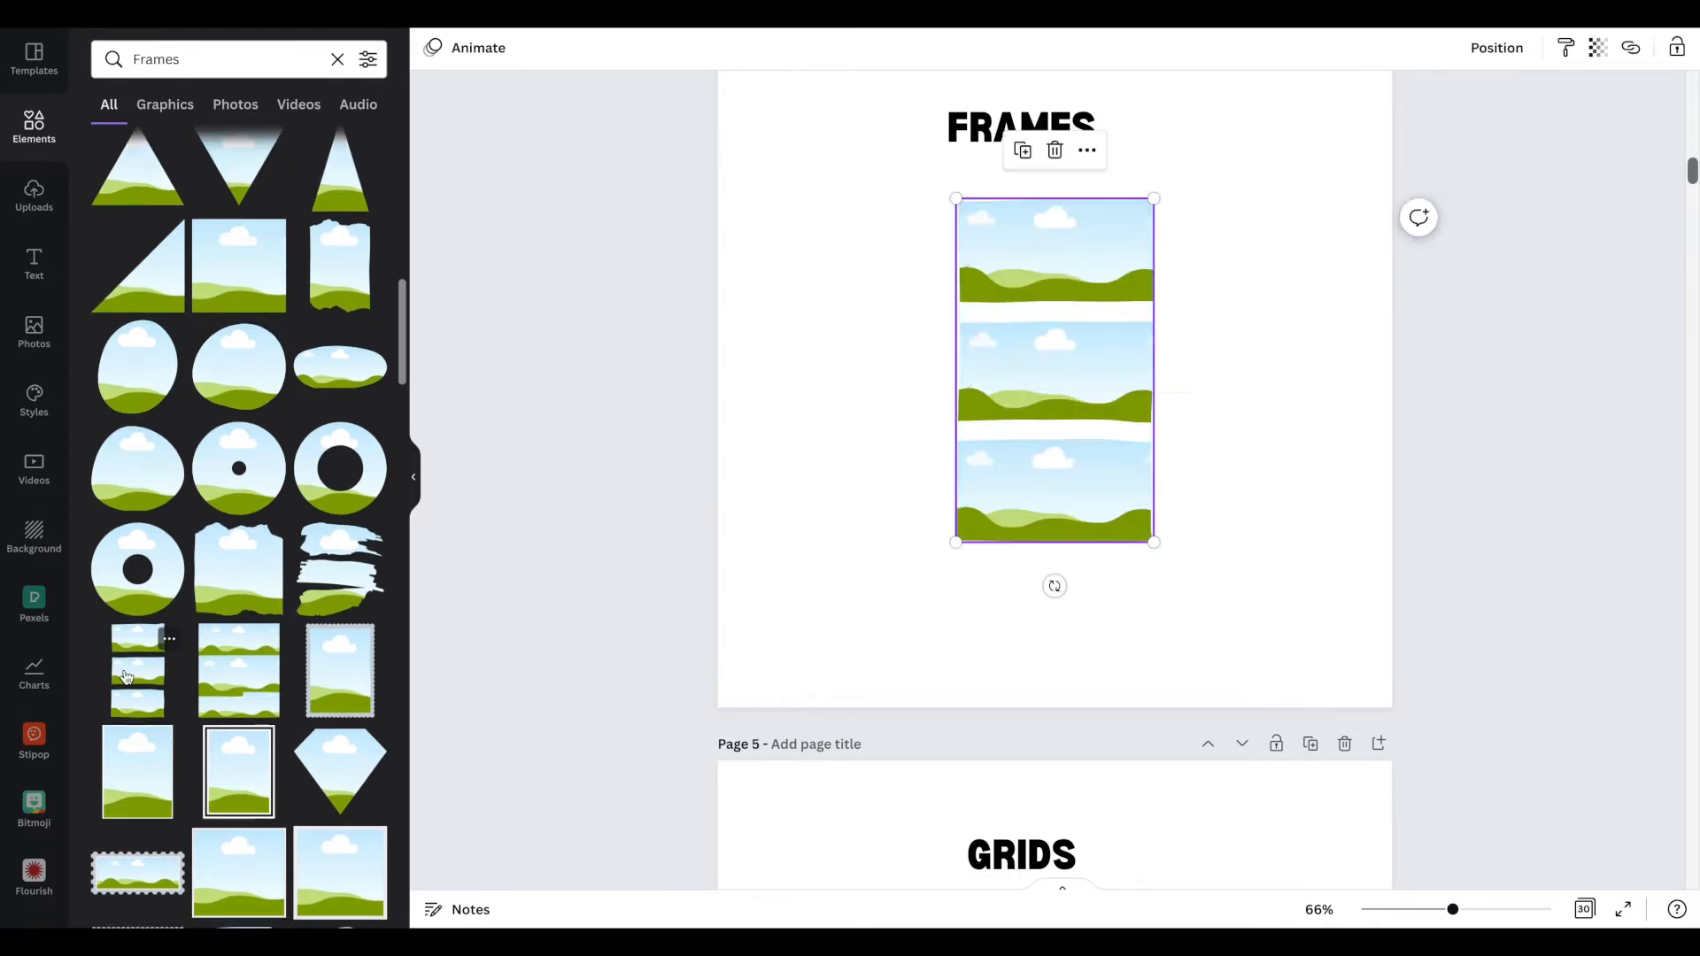
drag(1039, 399, 907, 421)
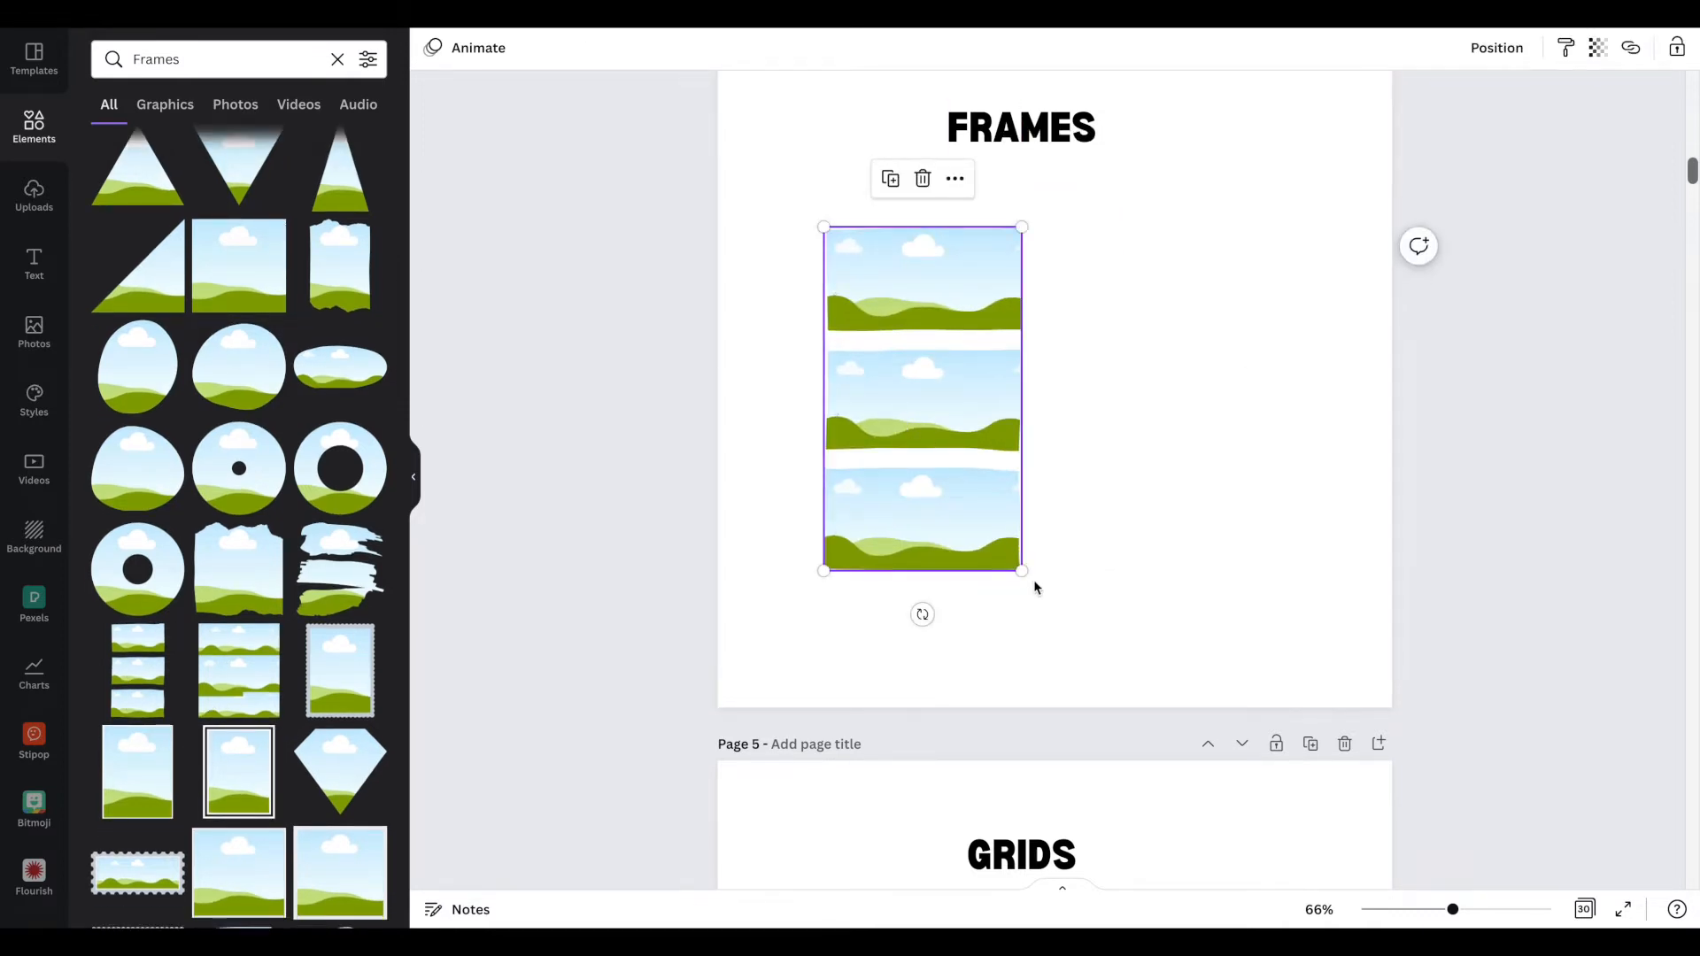
drag(1021, 571, 1083, 677)
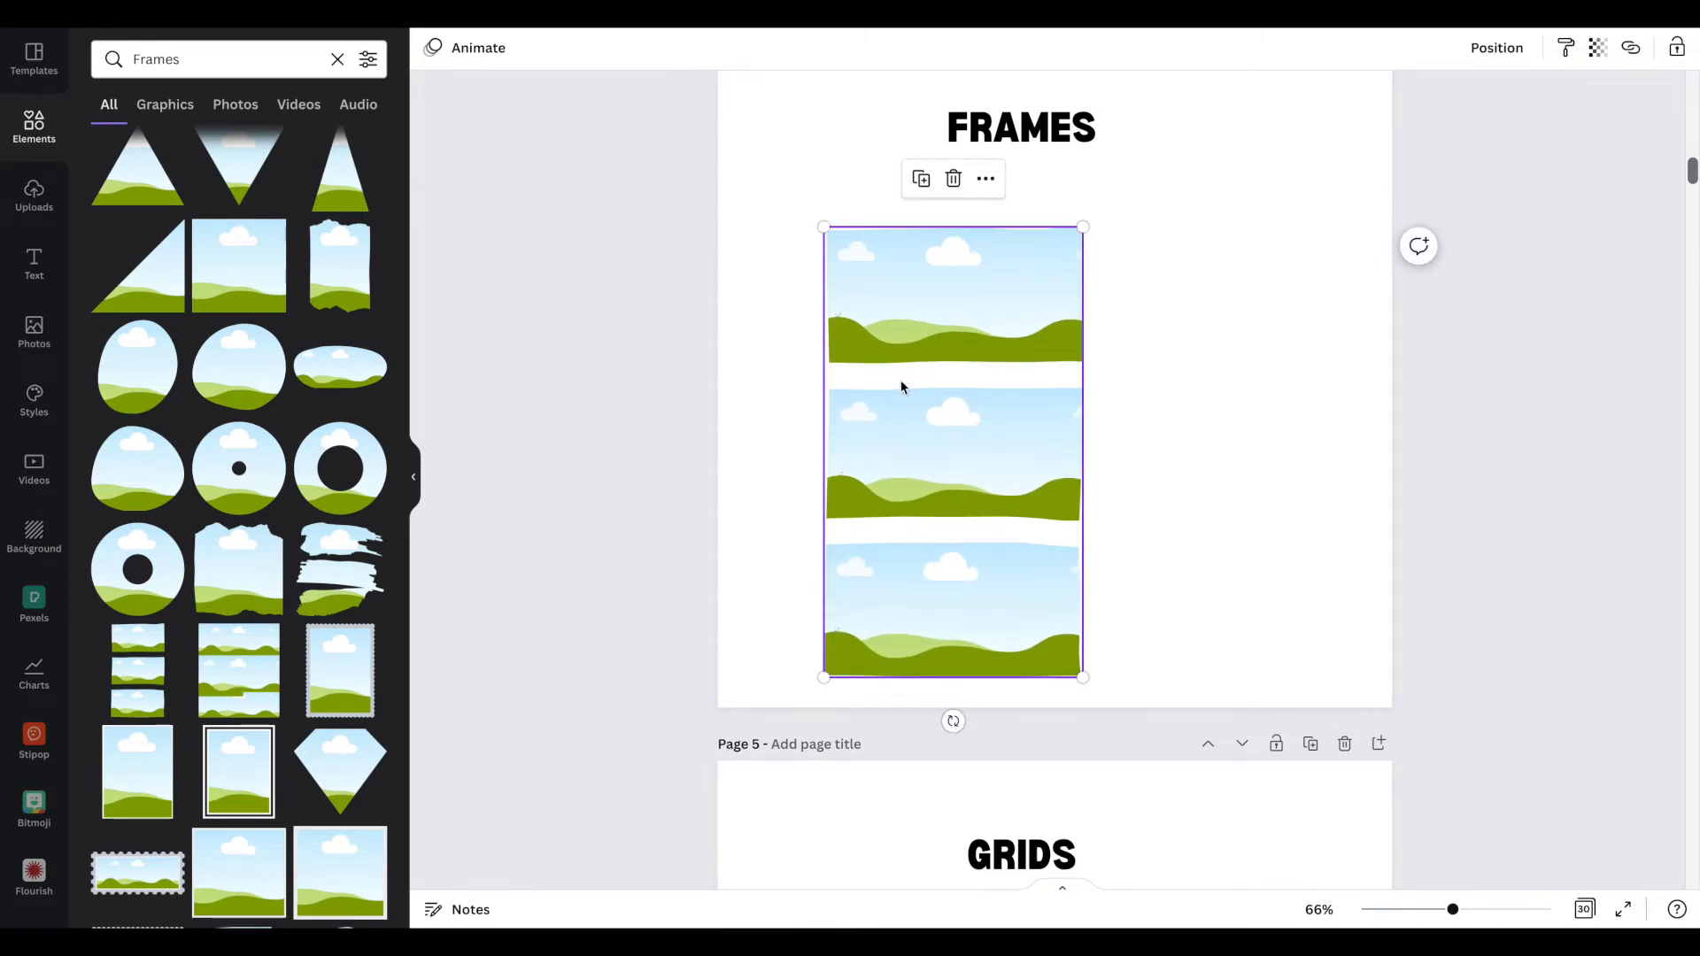
Set the background of page 4 to the light pink document colour.
click(1260, 282)
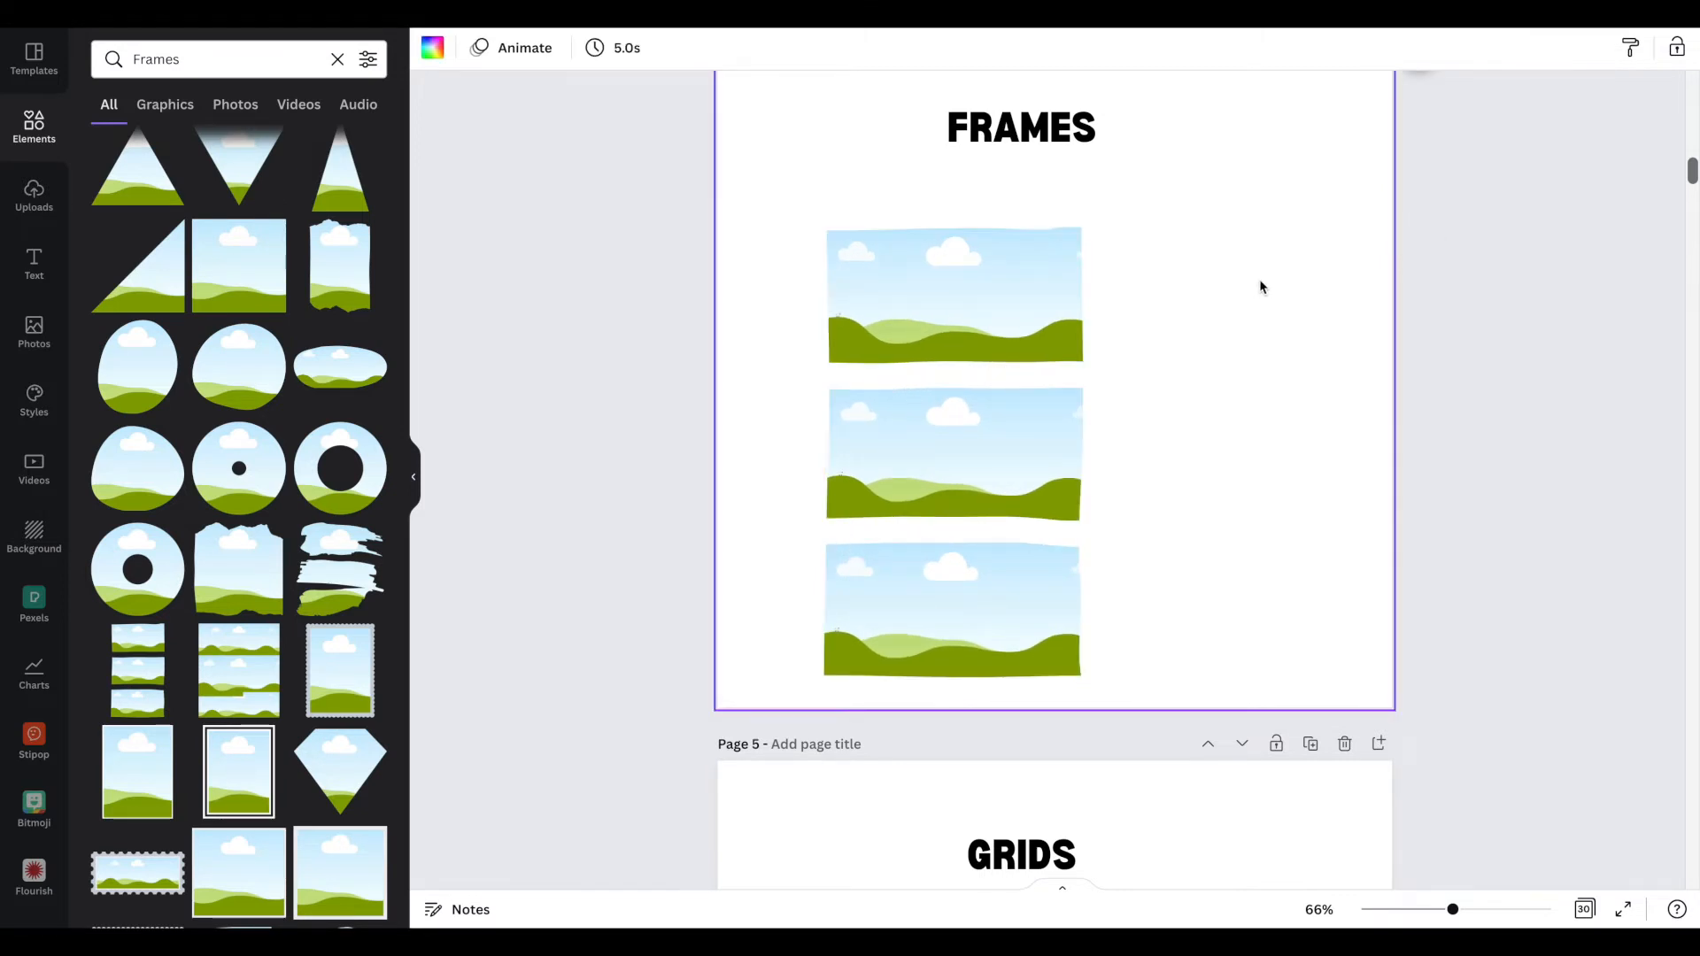
click(432, 51)
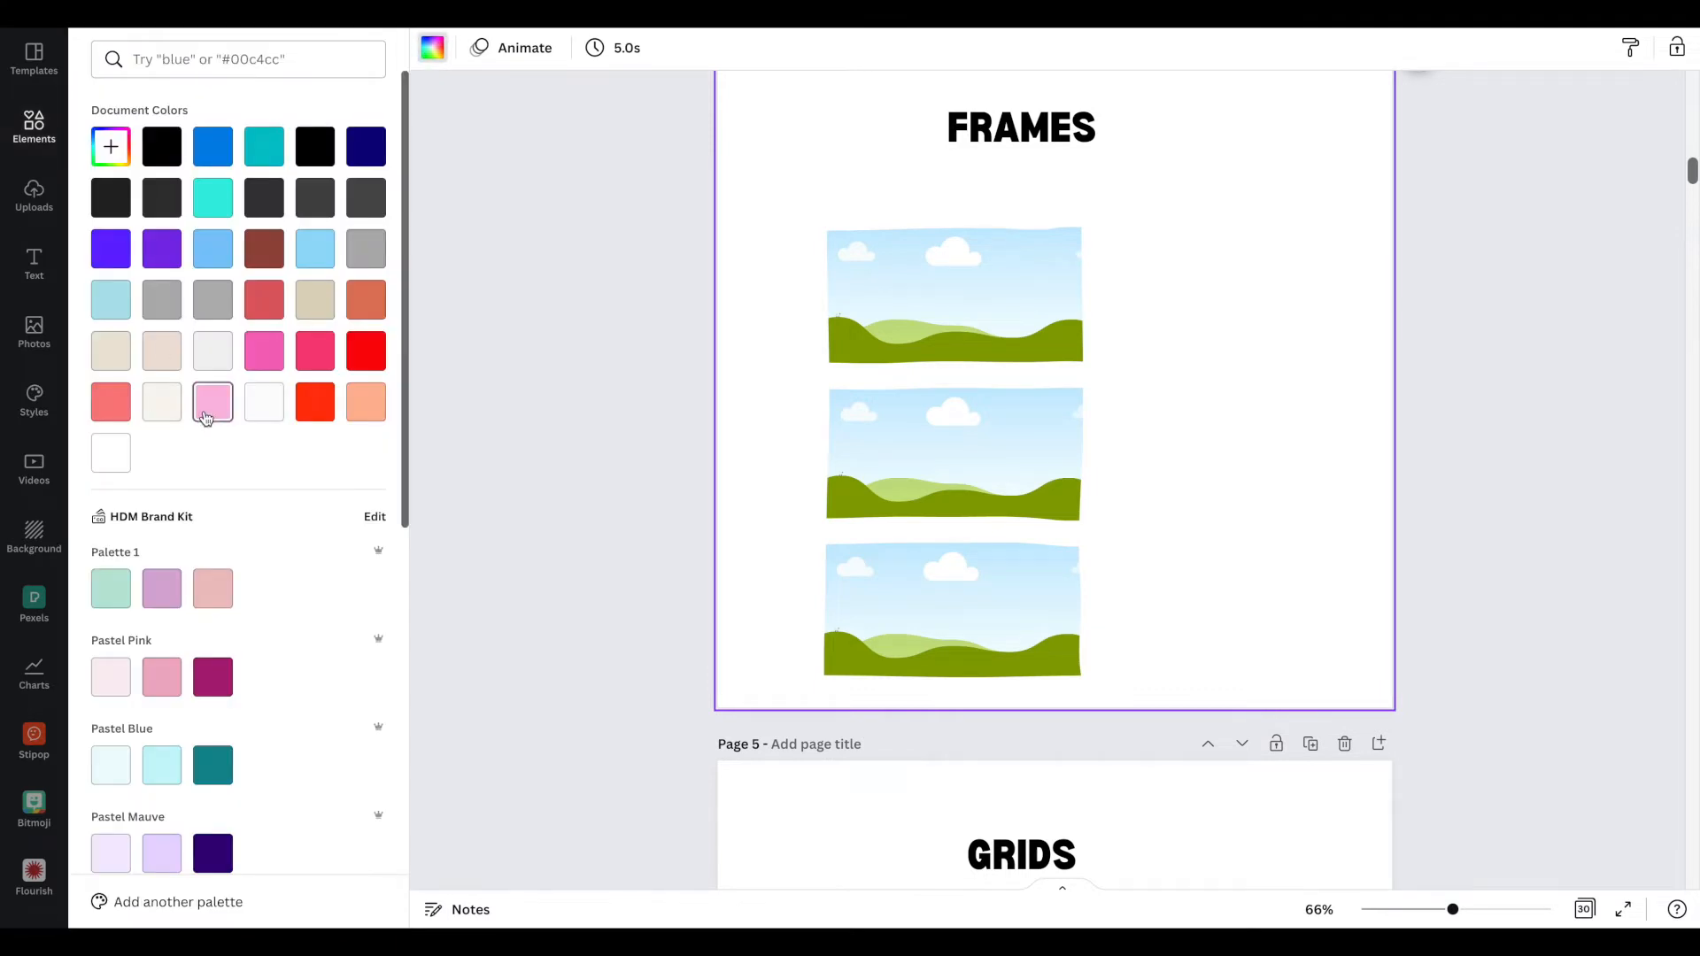
click(206, 418)
Shrink the three-panel frame slightly and centre it below the FRAMES heading on page 4.
drag(873, 417, 858, 379)
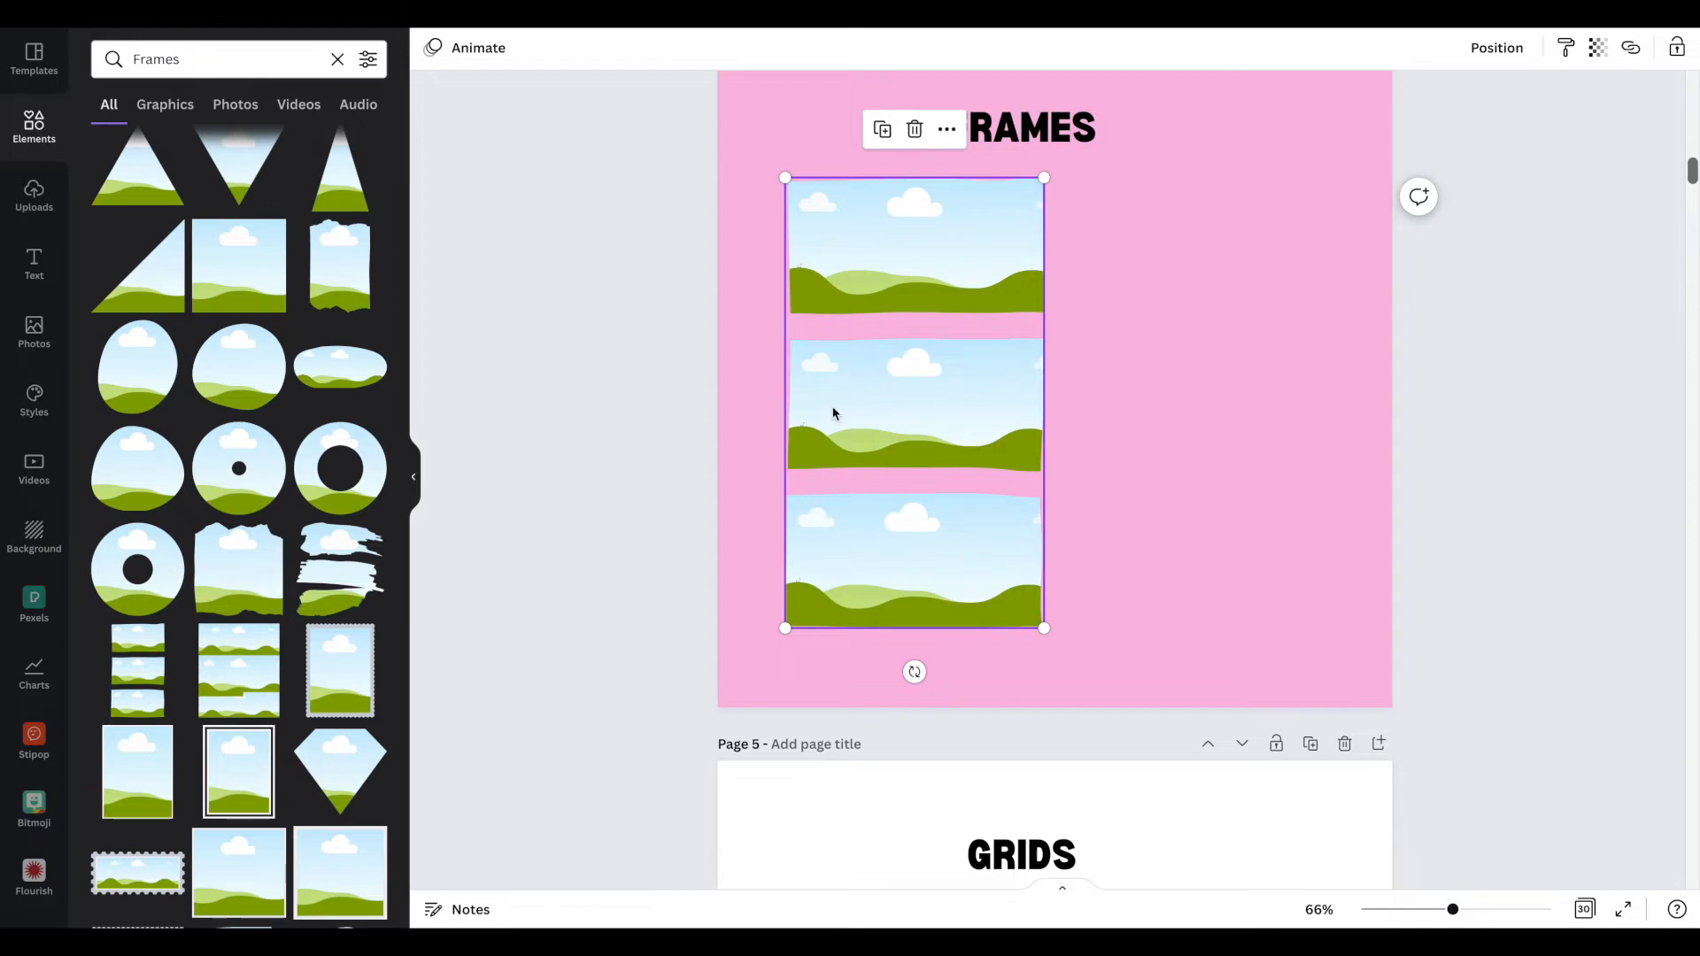
drag(1046, 630, 1038, 575)
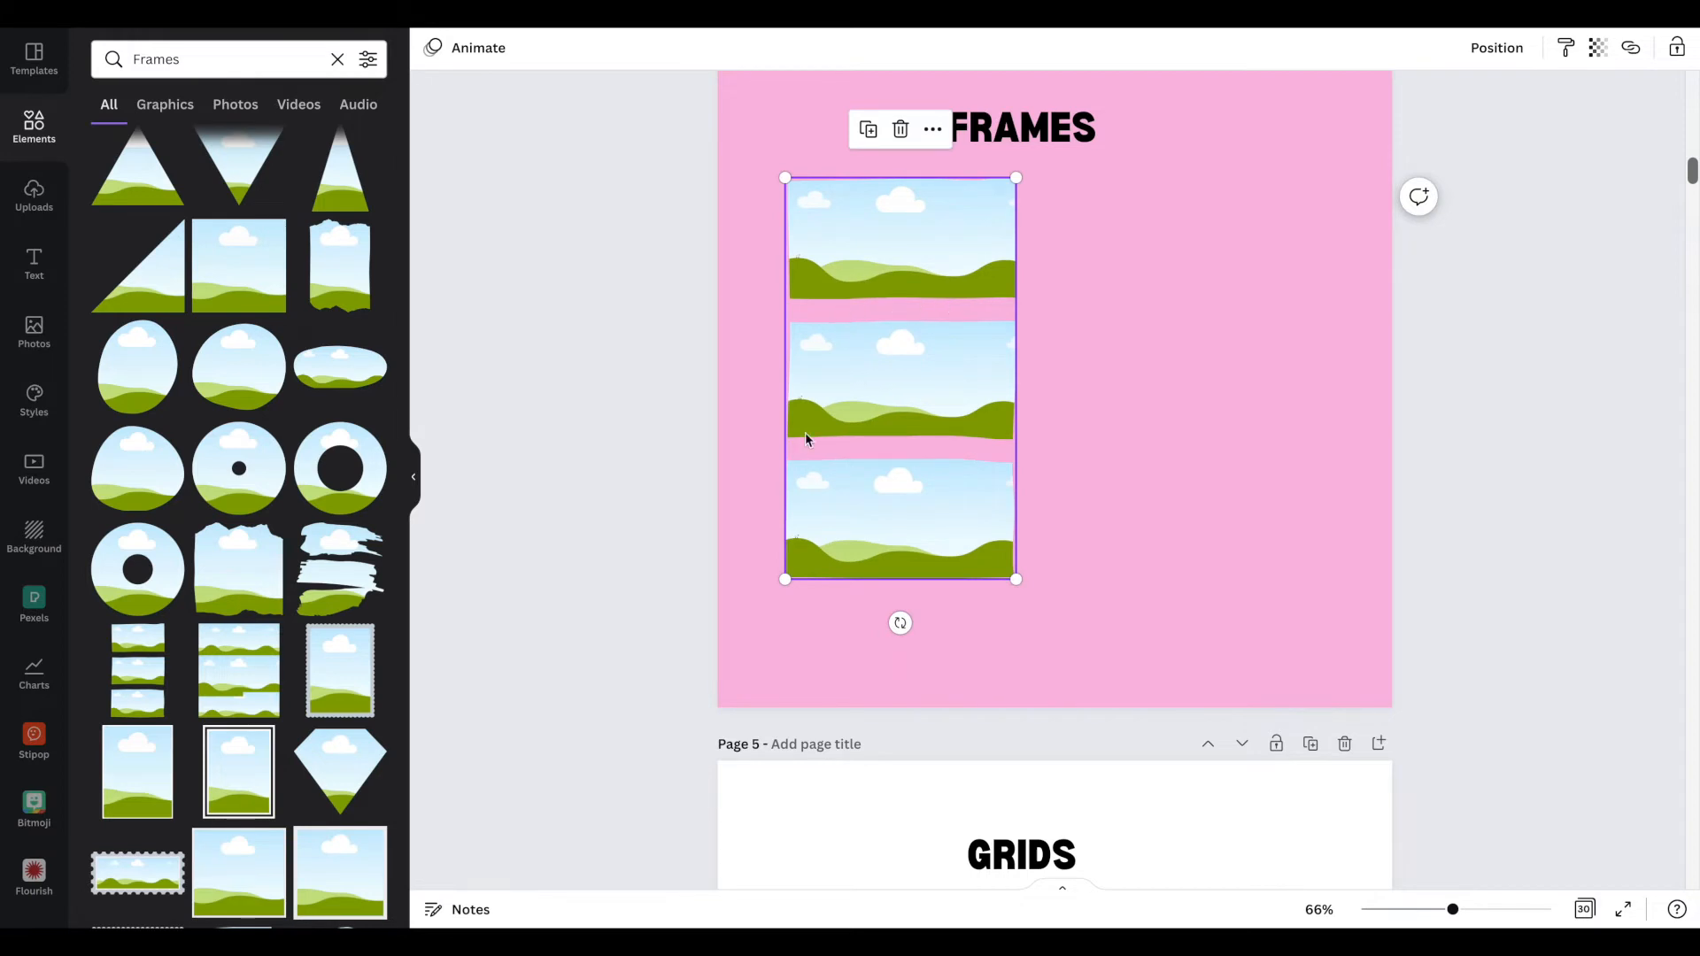
drag(921, 418, 1021, 437)
Delete the single-photo grid from page 5 and search the elements for Grids.
scroll(1021, 437, down, 4)
scroll(1024, 436, down, 3)
click(995, 483)
key(Delete)
click(193, 71)
double_click(193, 71)
text(Grids)
key(Return)
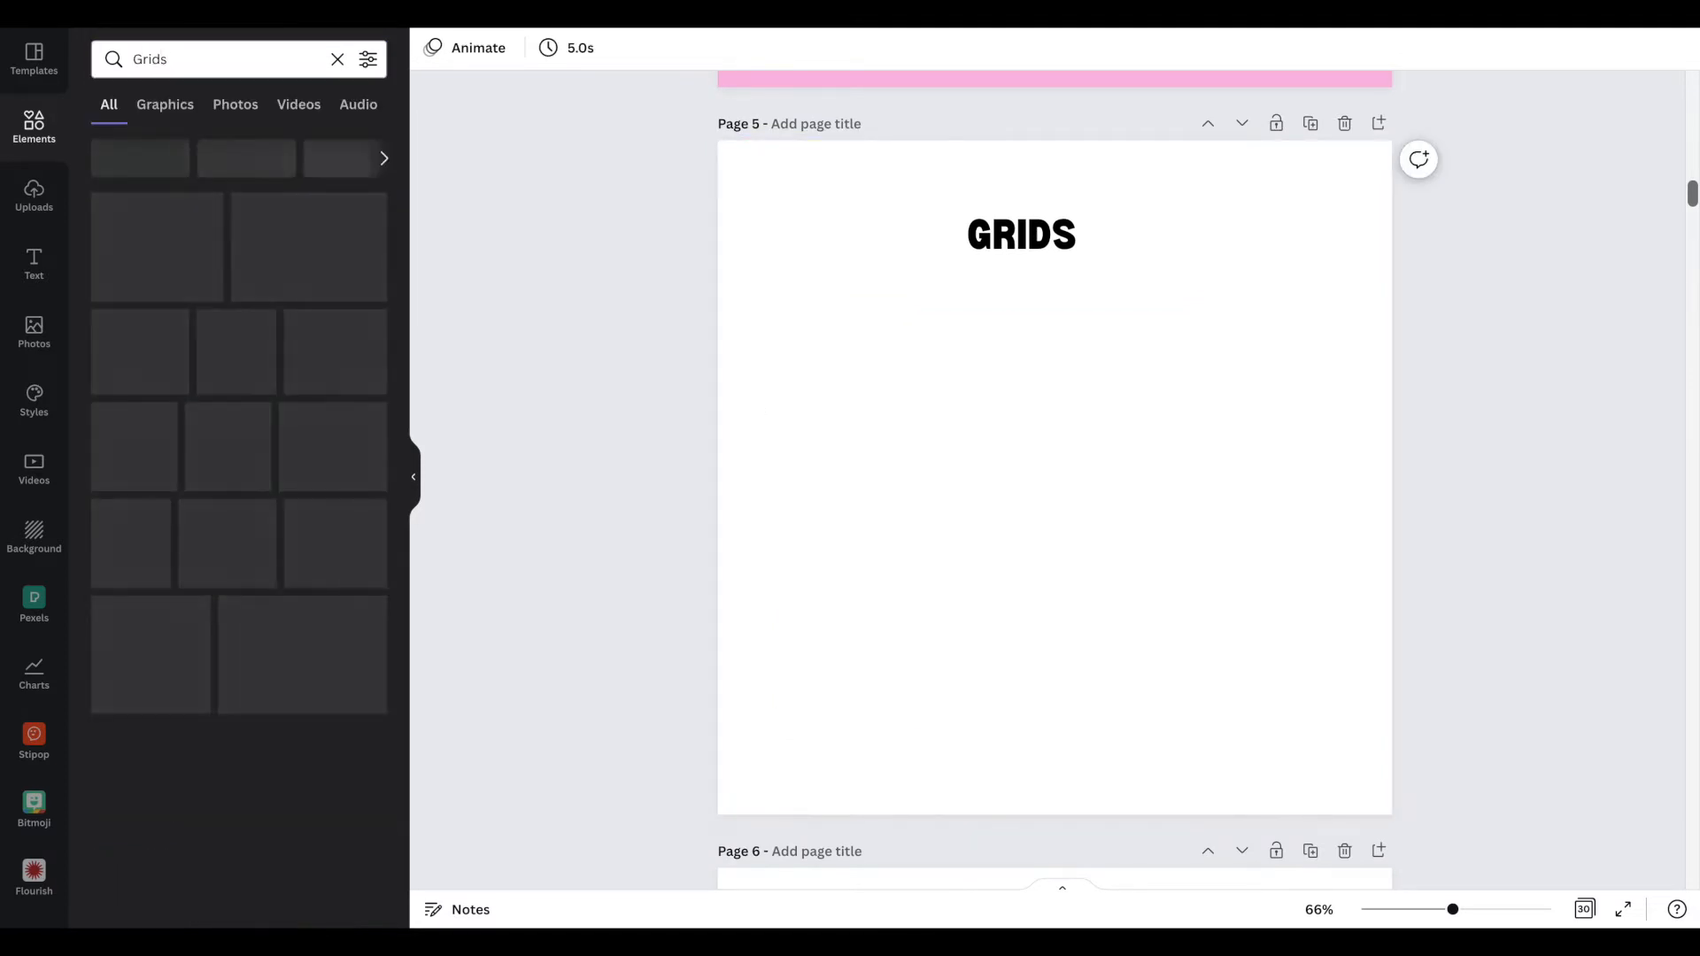
Insert the grid with three equal columns on page 5, shrink it and place it below the GRIDS heading.
scroll(975, 417, down, 1)
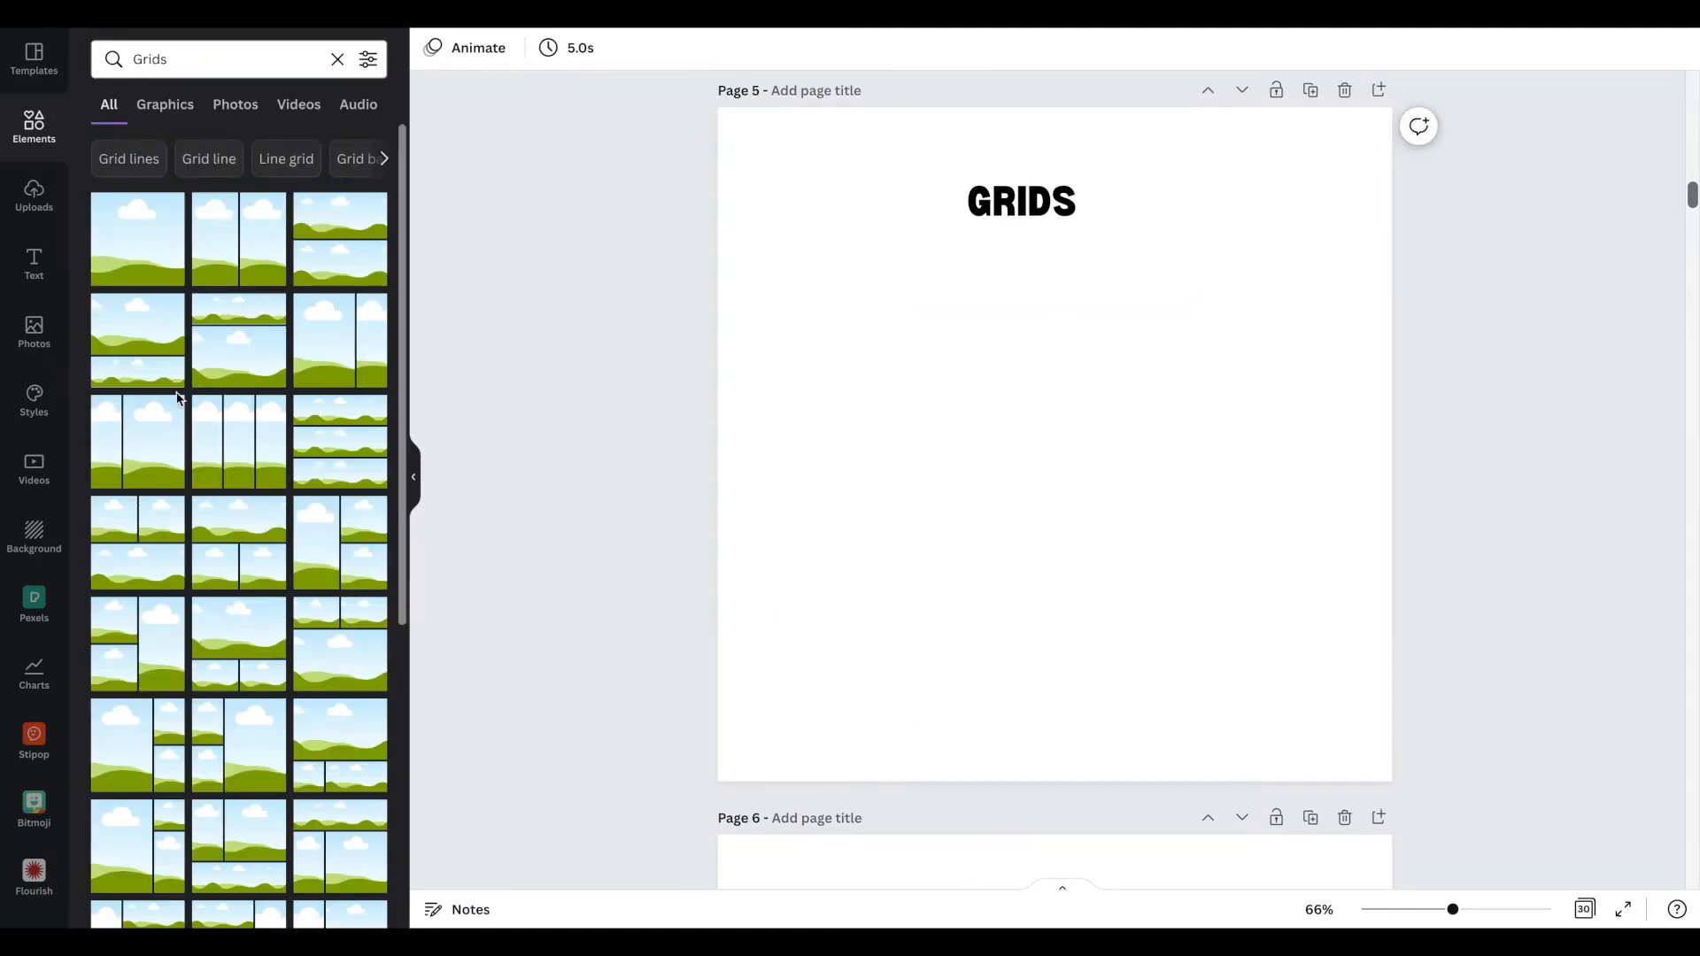
click(217, 461)
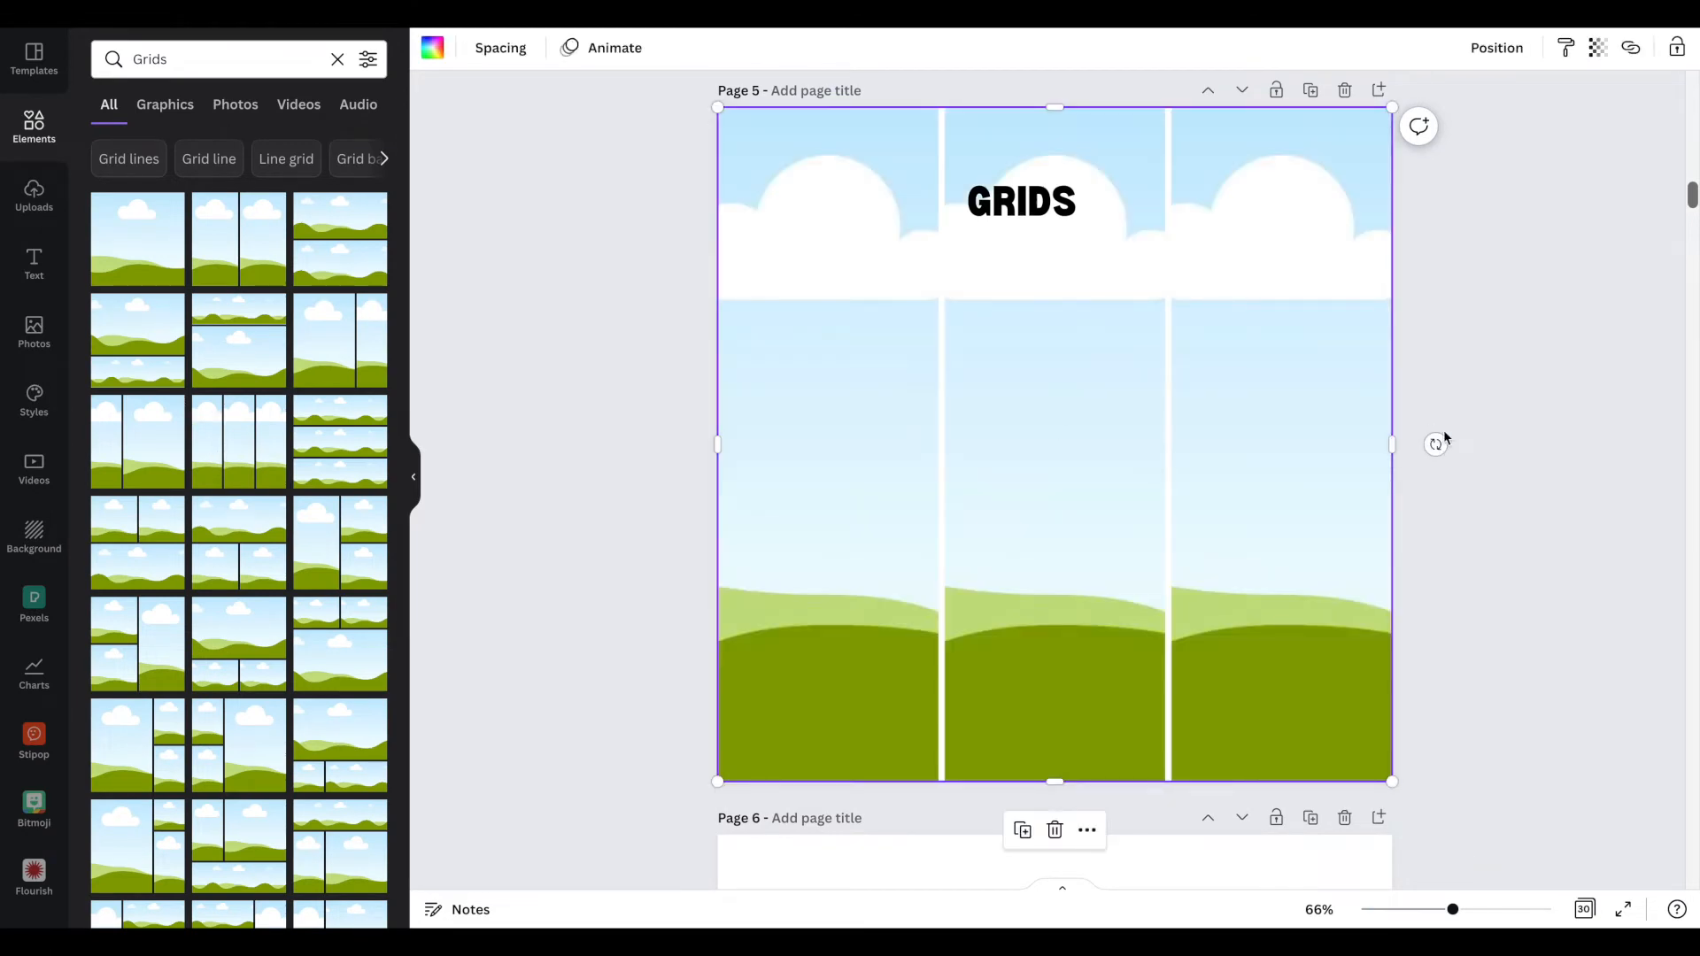
drag(1393, 104, 1170, 362)
drag(972, 571, 1098, 497)
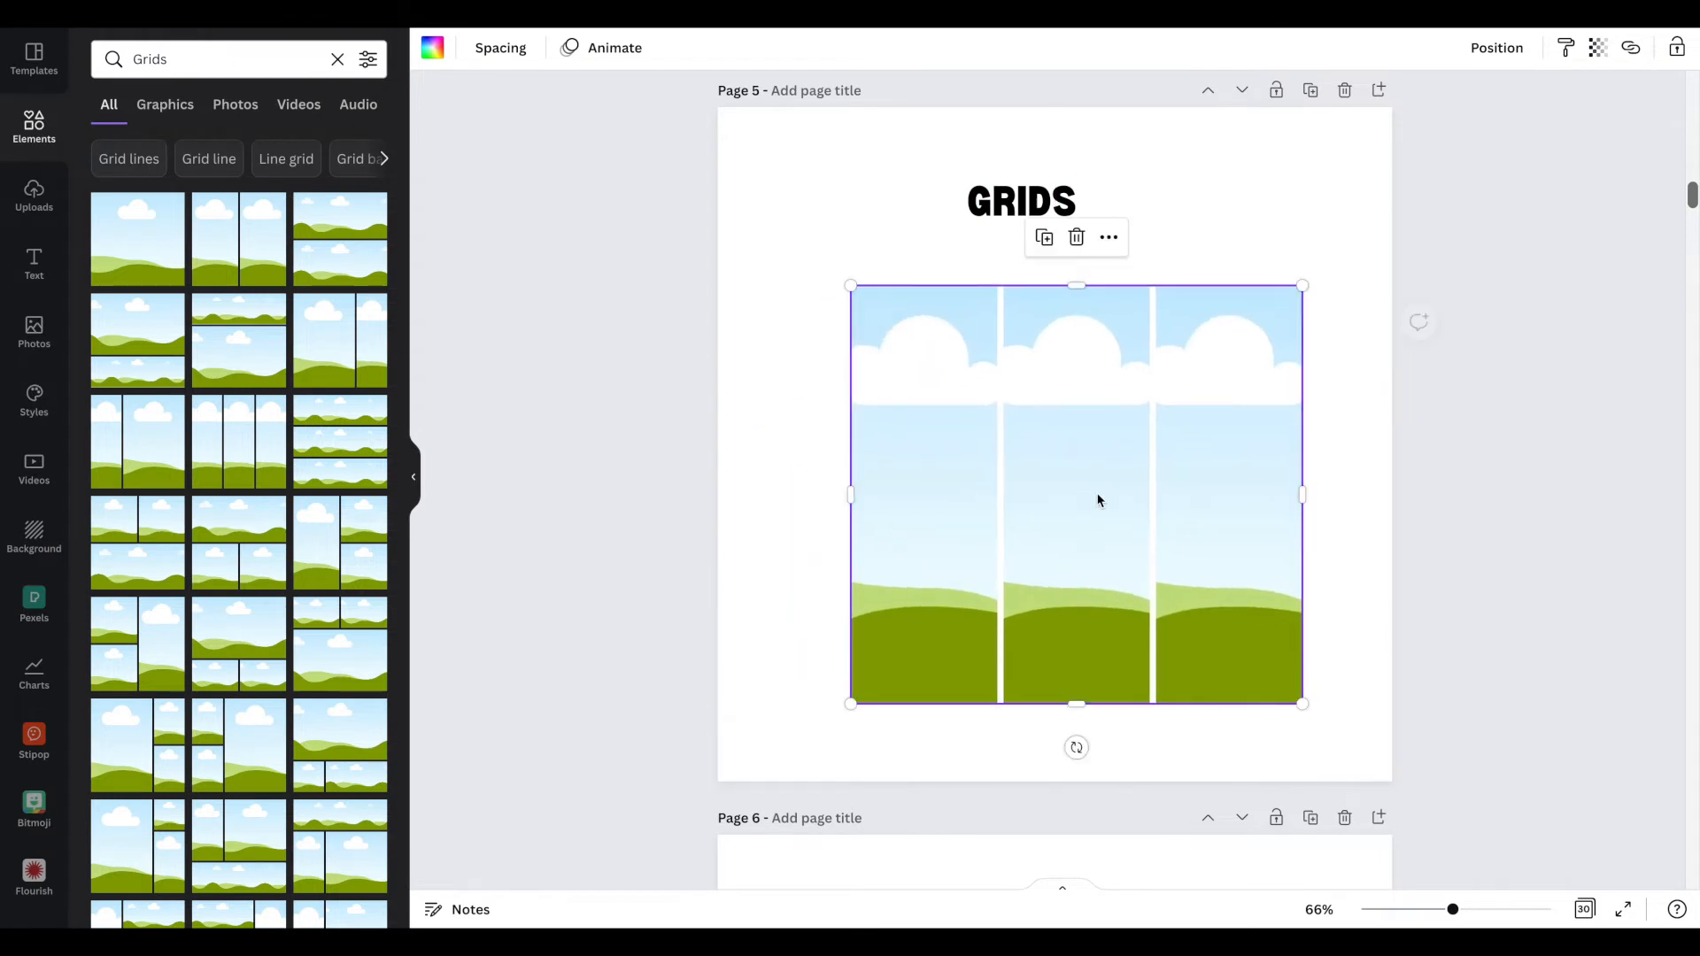
Set the background of page 5 to the same light pink as page 4.
click(768, 200)
click(431, 50)
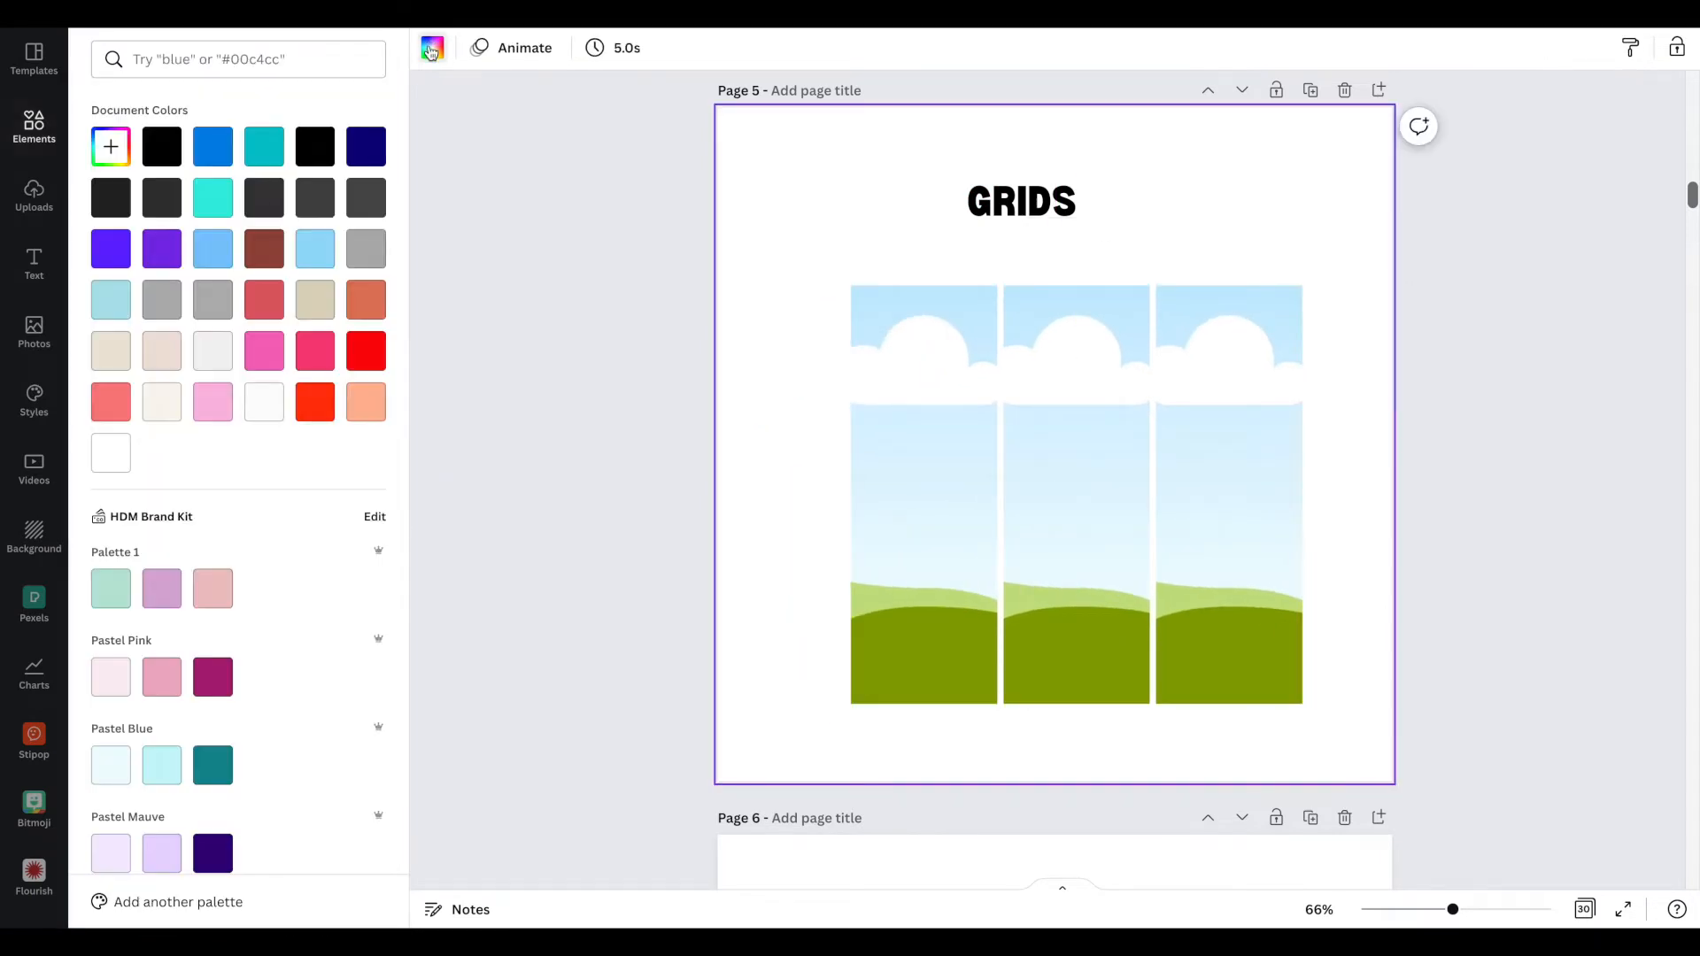
click(220, 402)
Set the grid spacing of the three-column grid to 15.
click(875, 518)
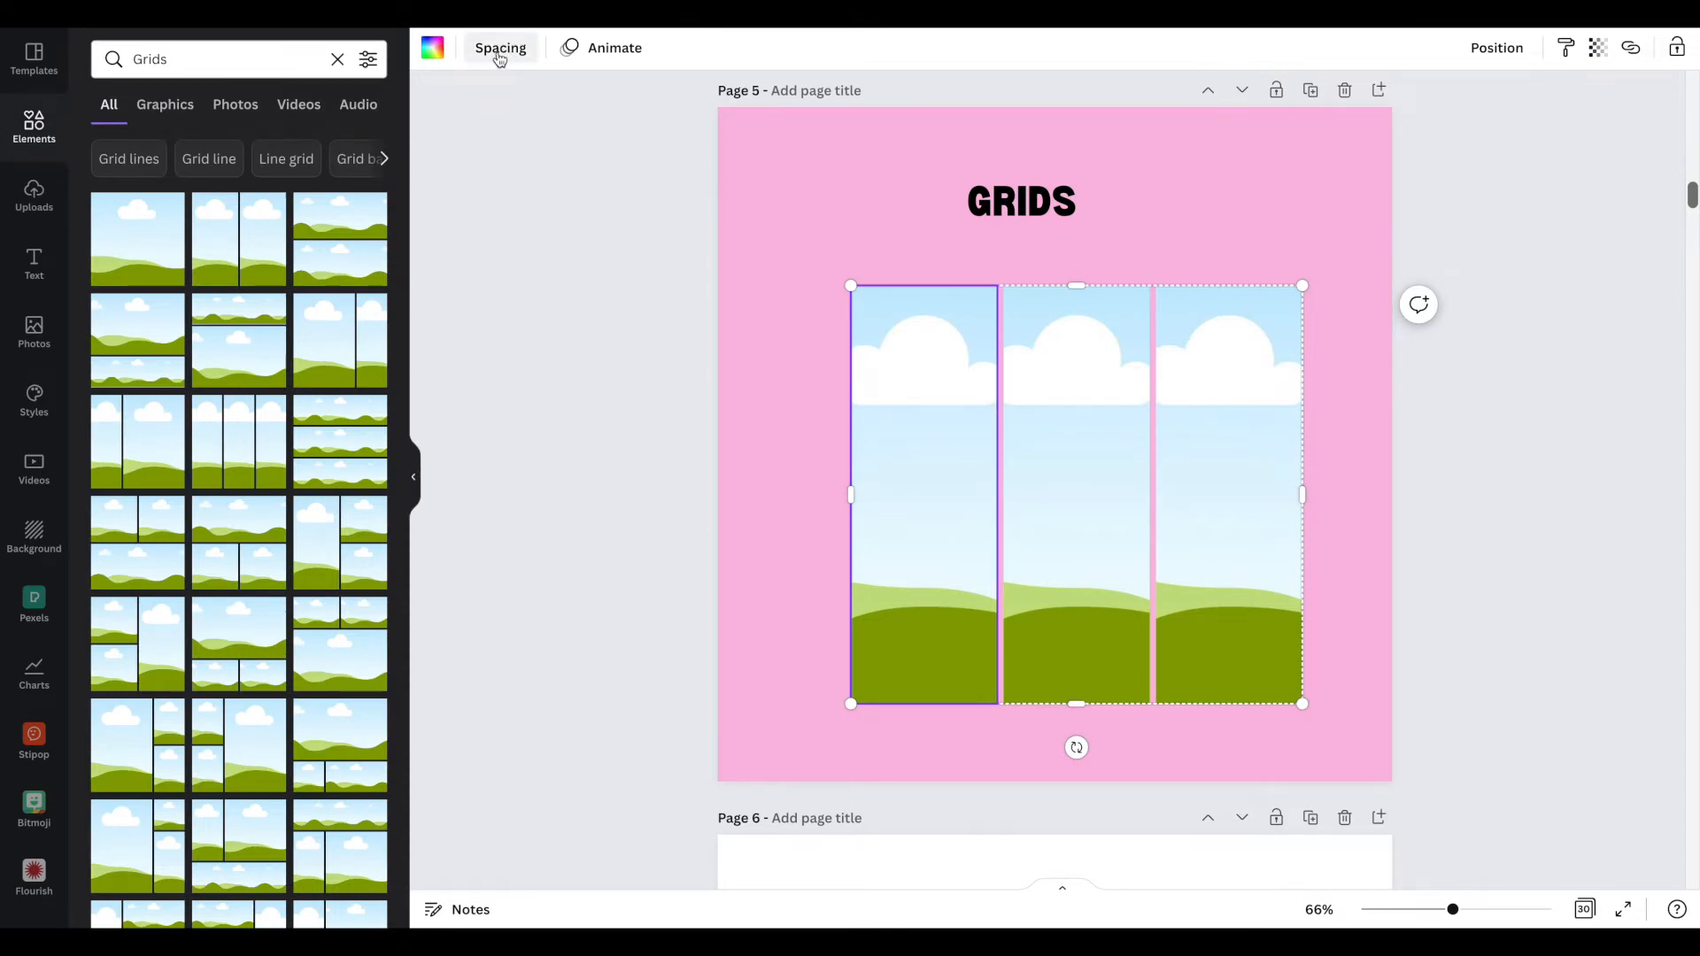
click(500, 54)
mouse_move(508, 125)
mouse_down()
mouse_move(689, 134)
mouse_move(460, 115)
mouse_move(542, 122)
mouse_move(517, 120)
mouse_up()
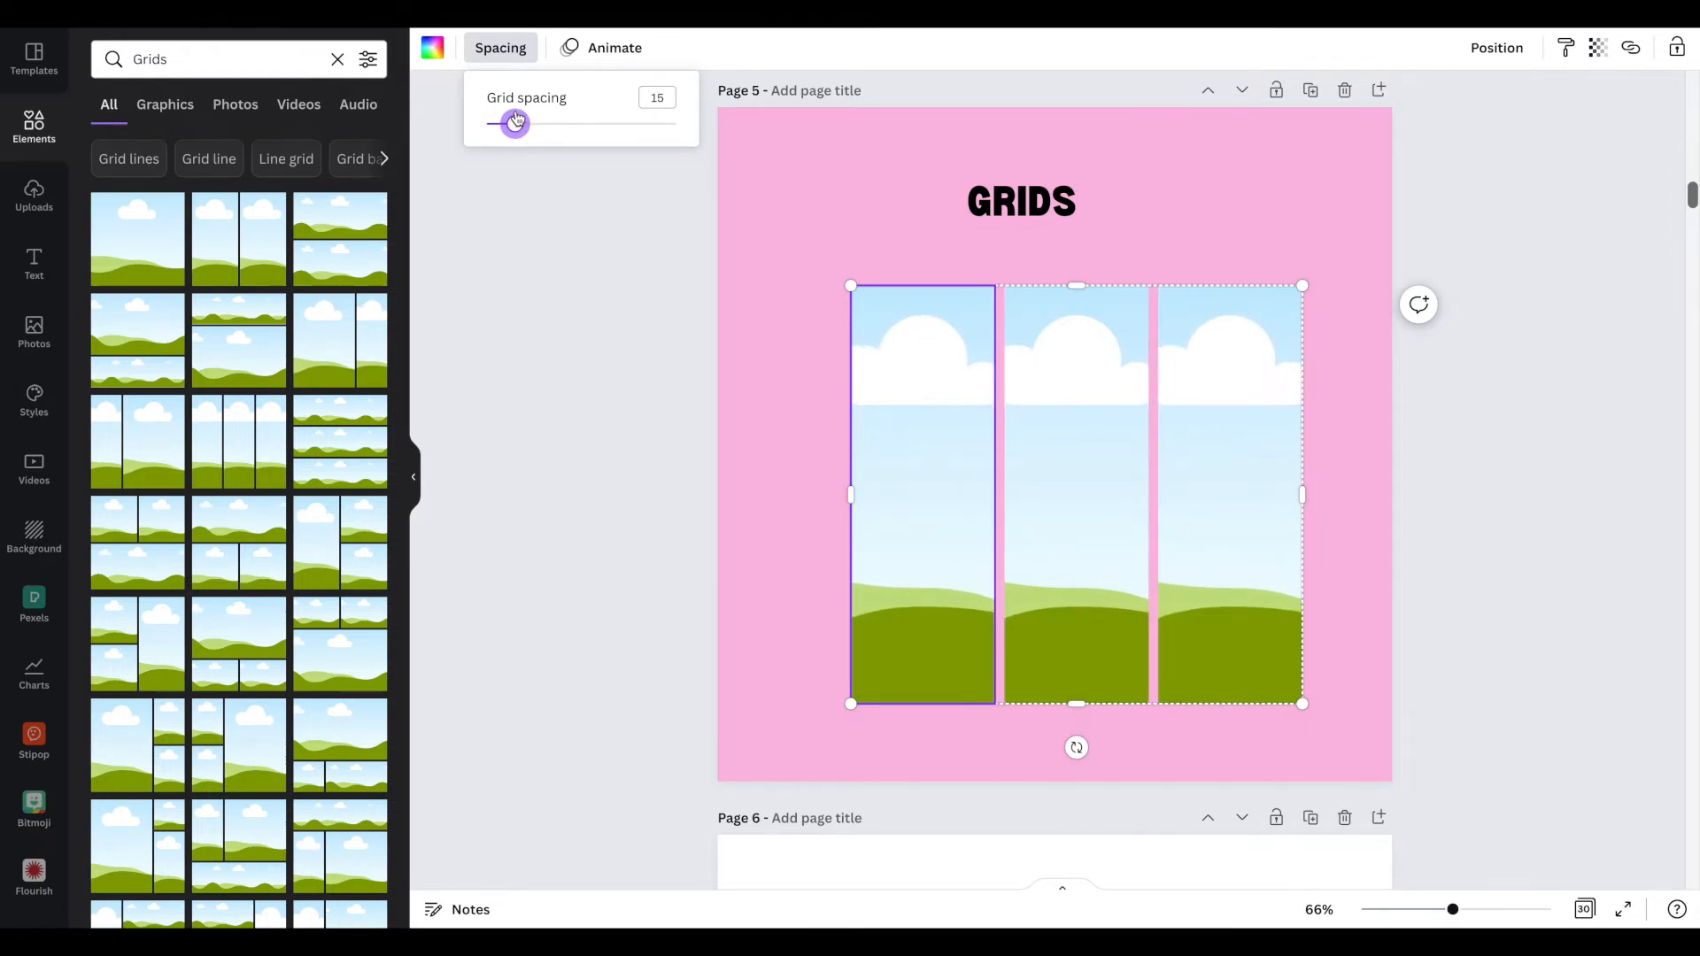
Flatten the three-column grid into a shallow strip, and readjust it to a slightly narrower, taller landscape rectangle.
drag(1081, 702, 951, 441)
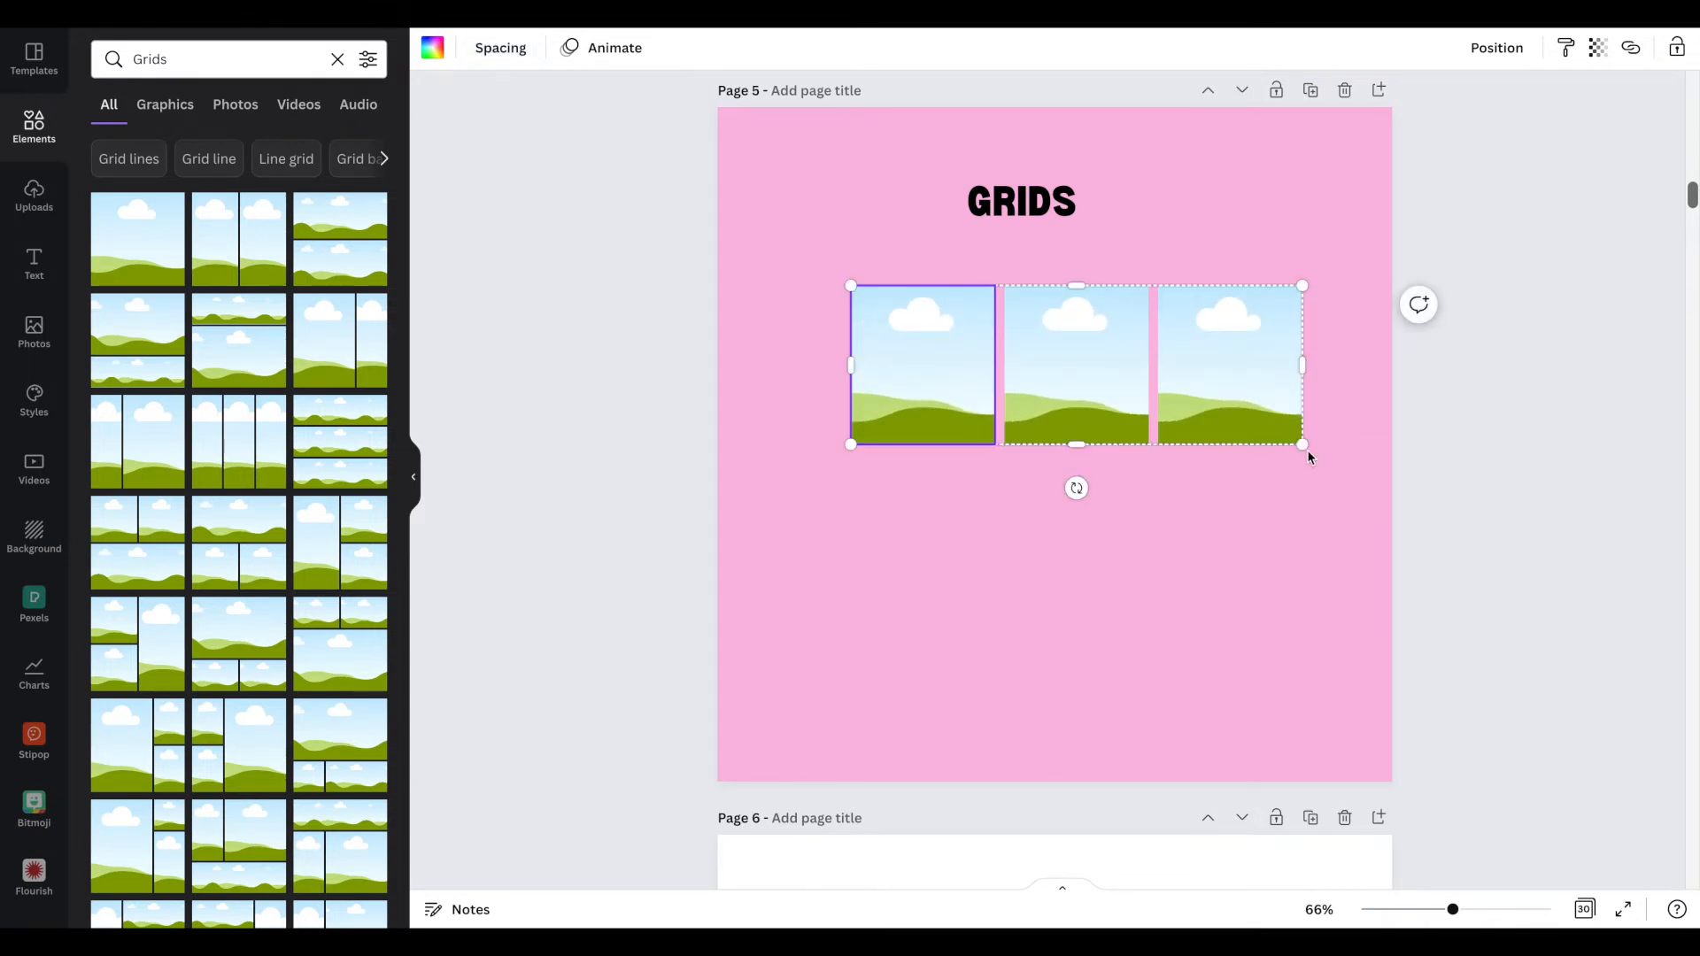
drag(1303, 444, 1290, 534)
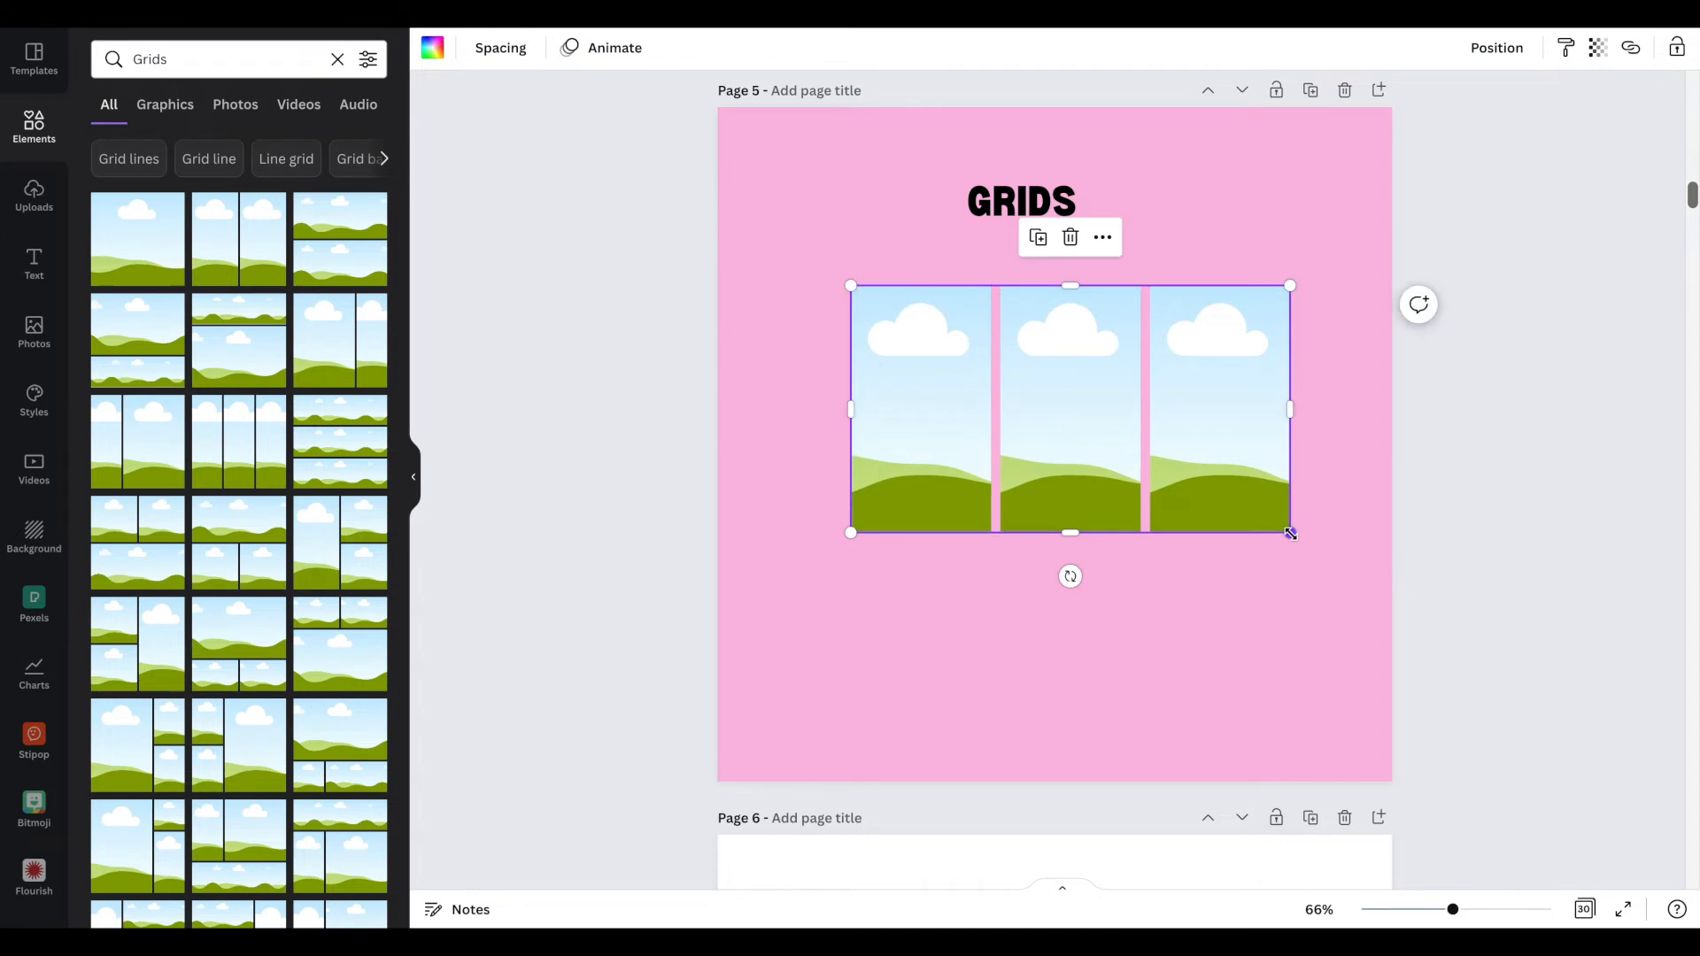
click(1328, 233)
Delete the three-panel frame from page 4 and search the elements for Frames.
scroll(1007, 418, up, 5)
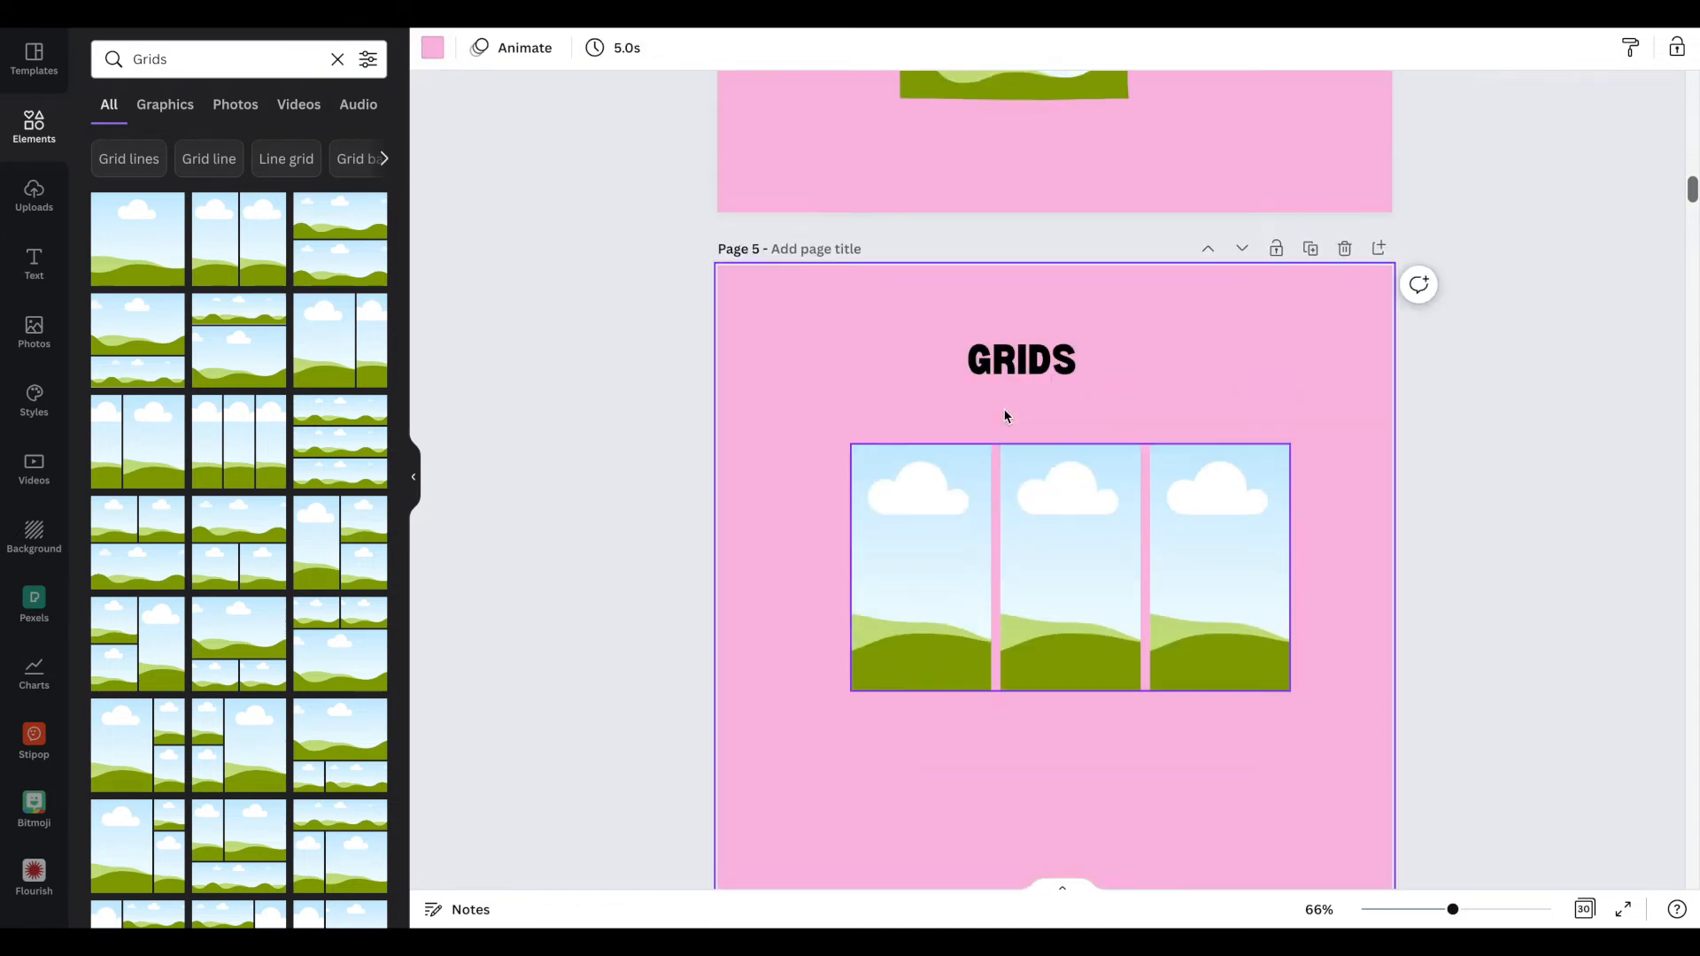
scroll(975, 400, up, 2)
click(1022, 426)
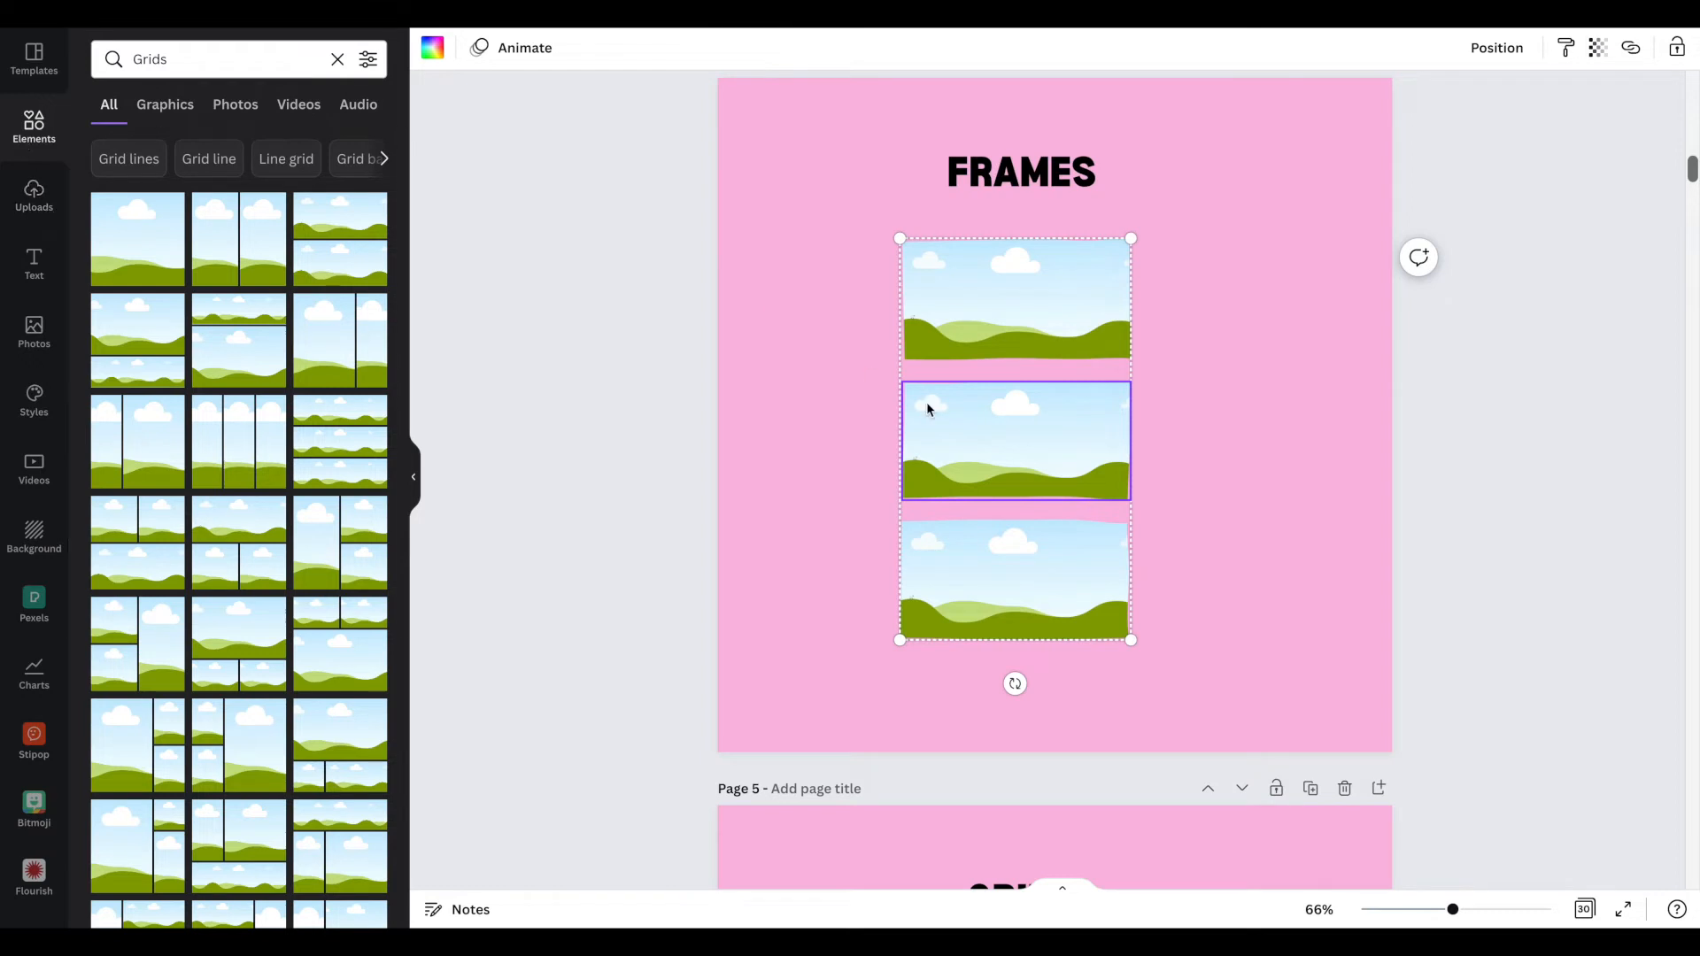
key(Delete)
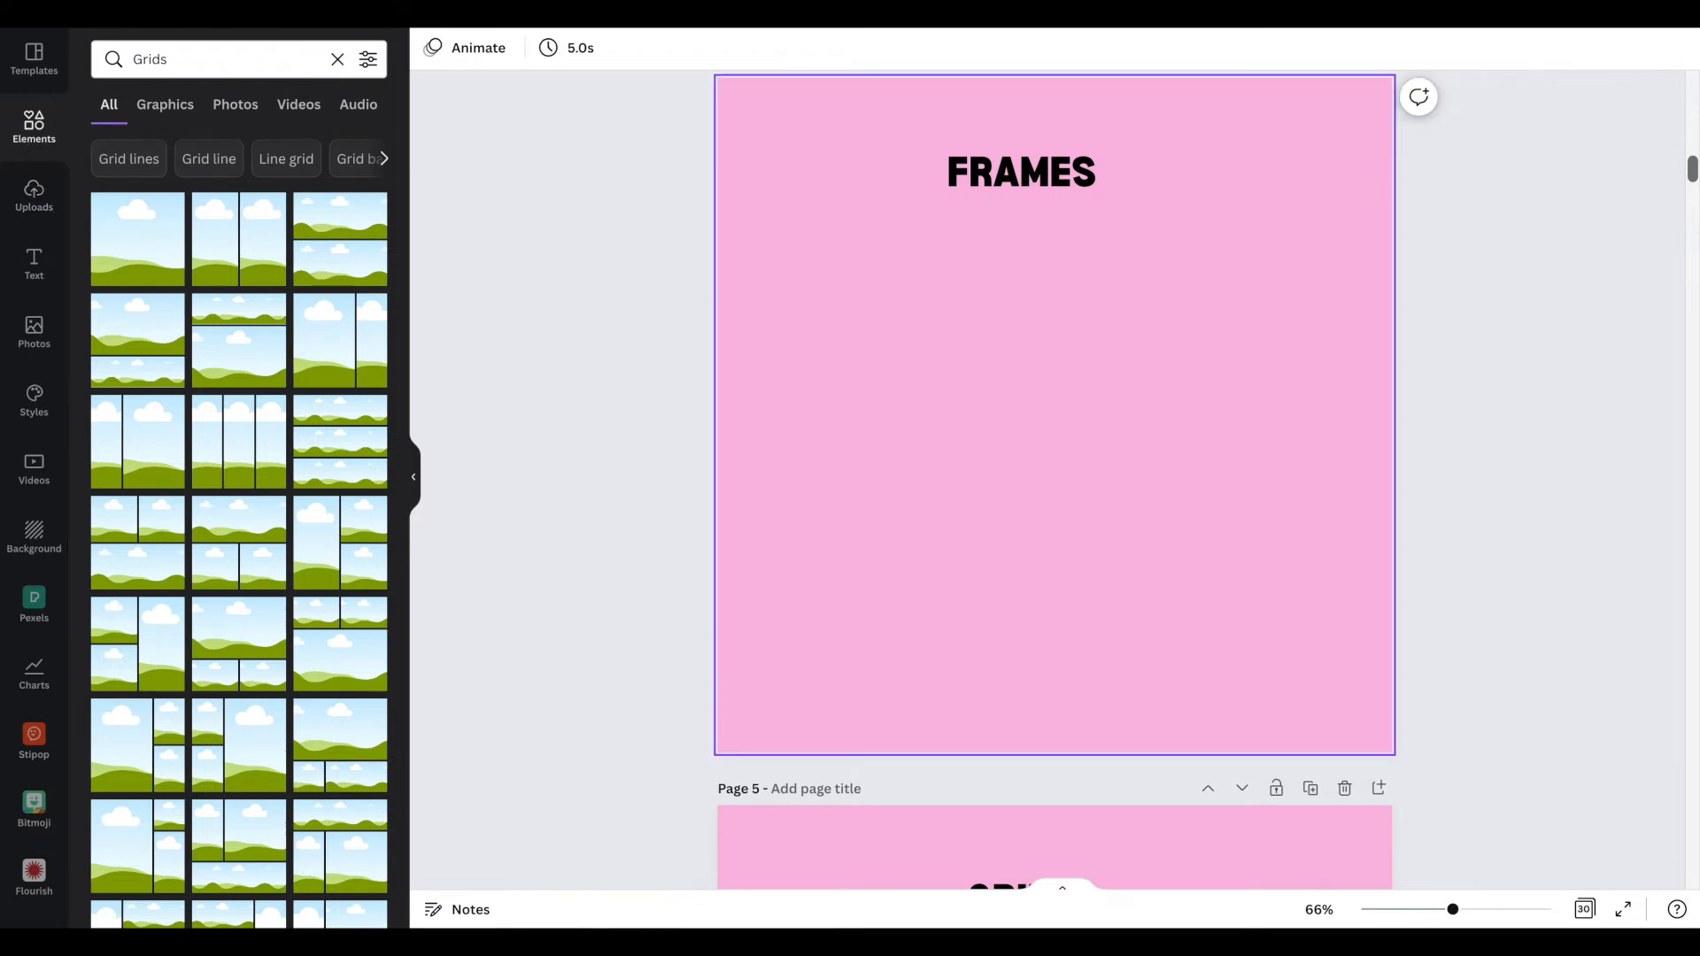
click(46, 133)
click(168, 60)
text(F)
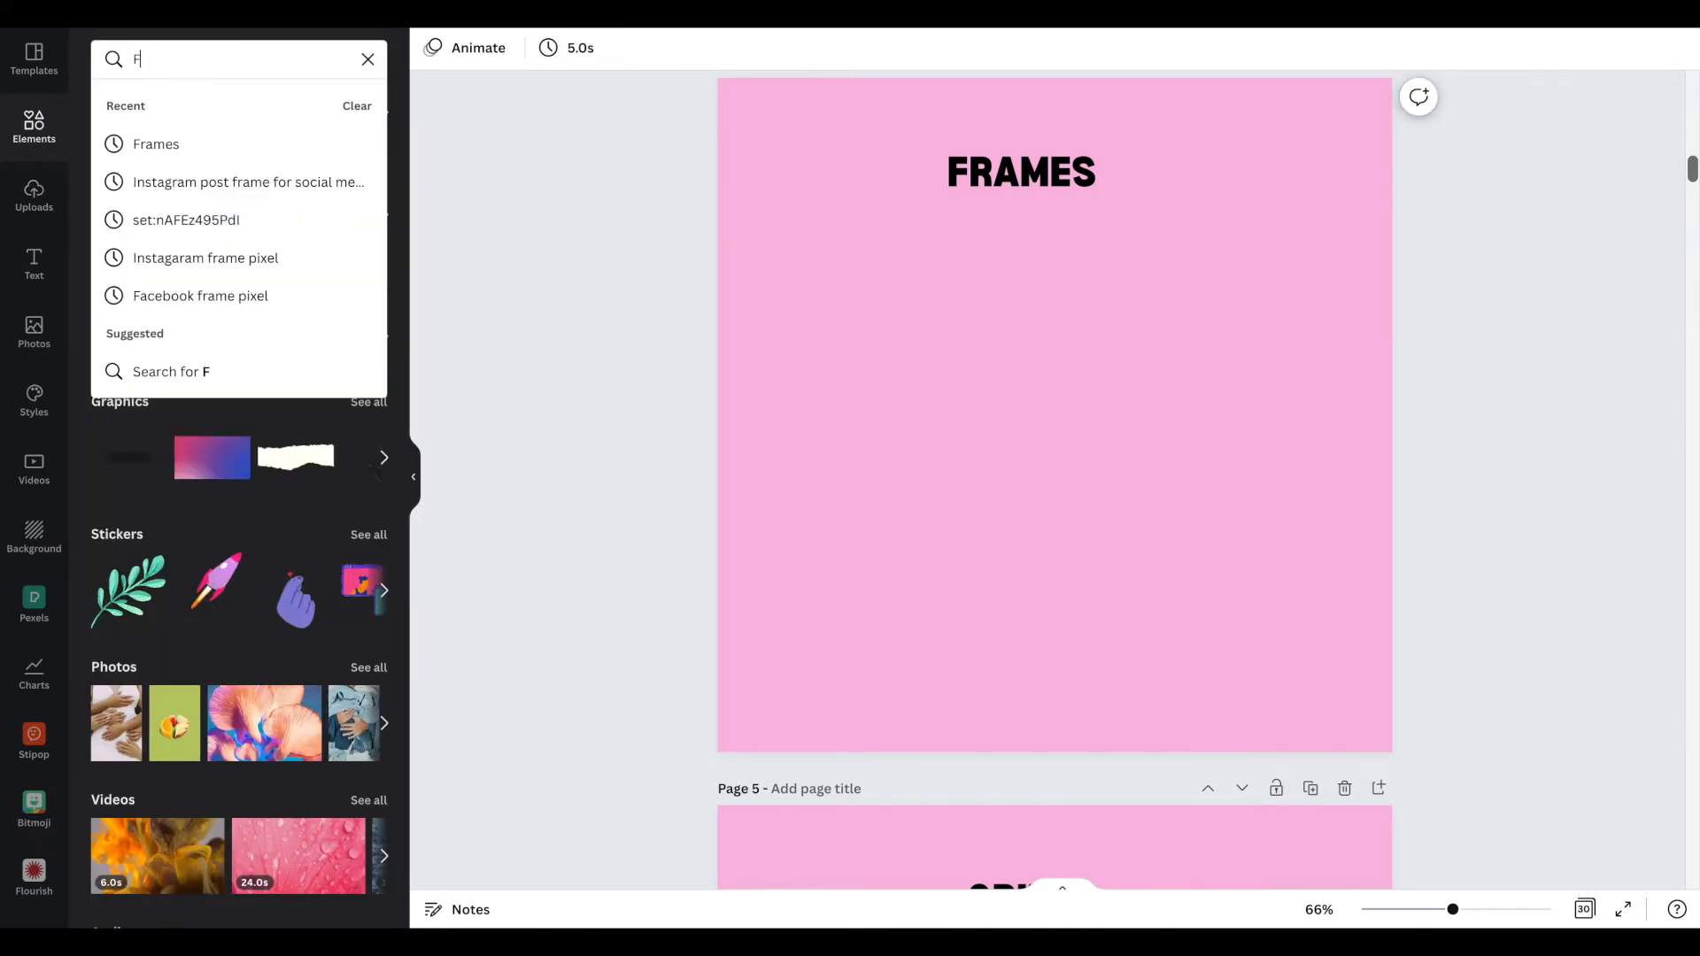
text(rames)
key(Return)
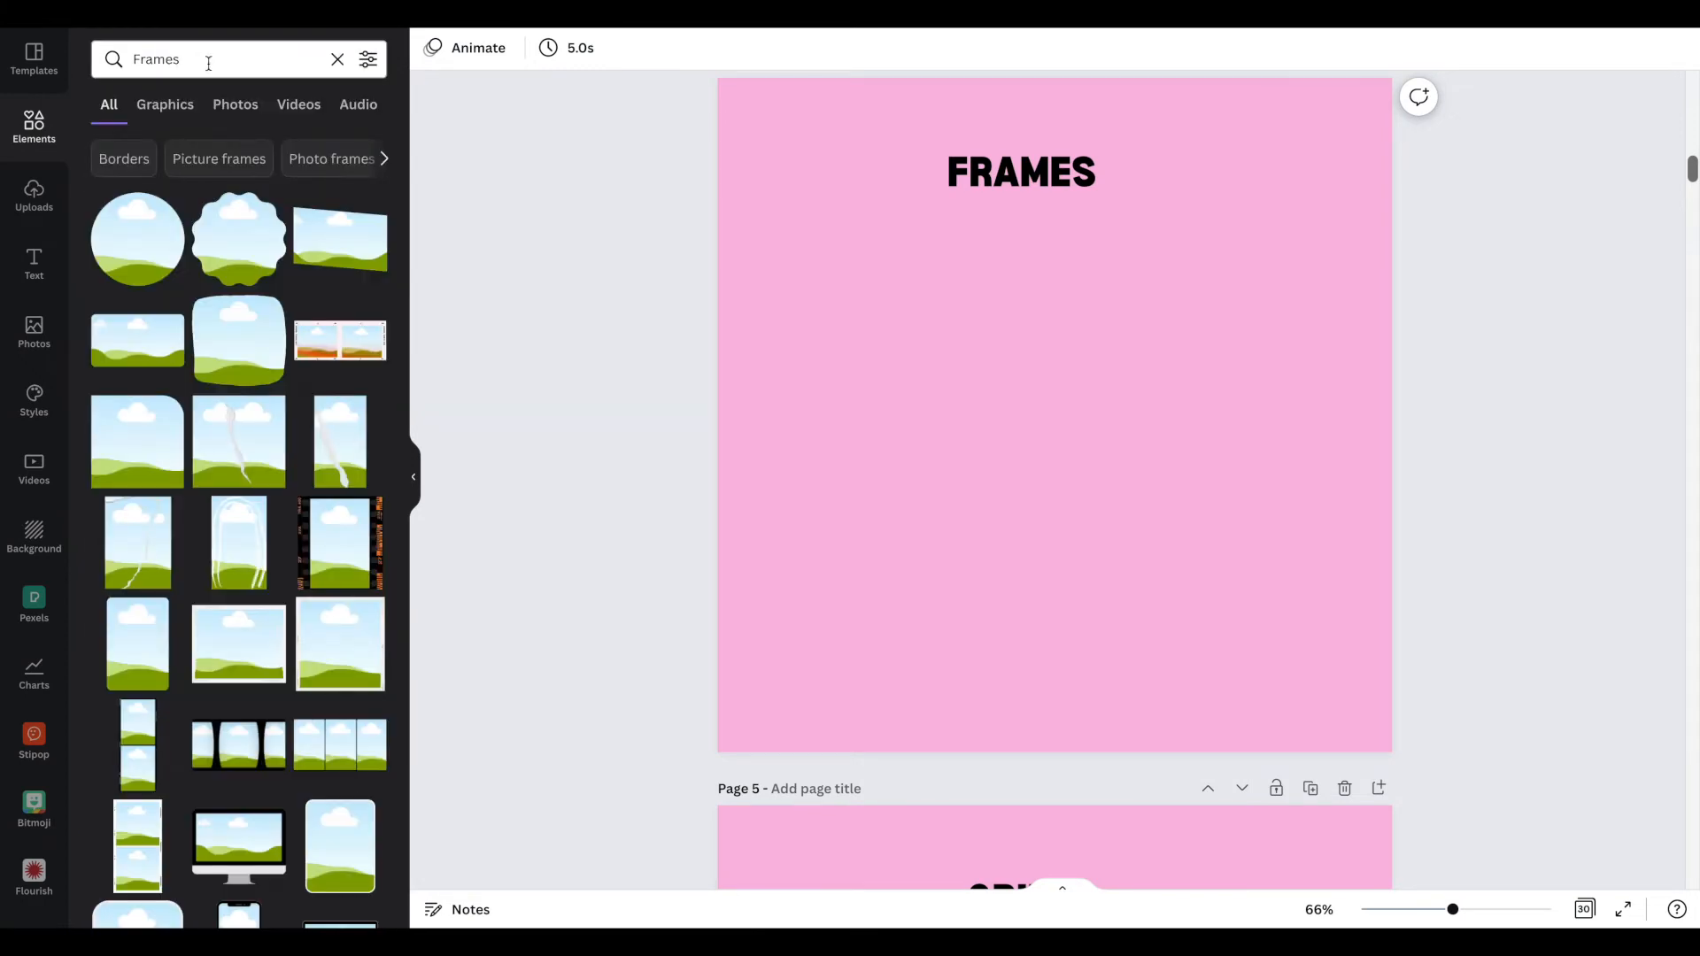
Insert the portrait frame with rounded corners on page 4 and position it below the FRAMES heading.
scroll(836, 326, down, 1)
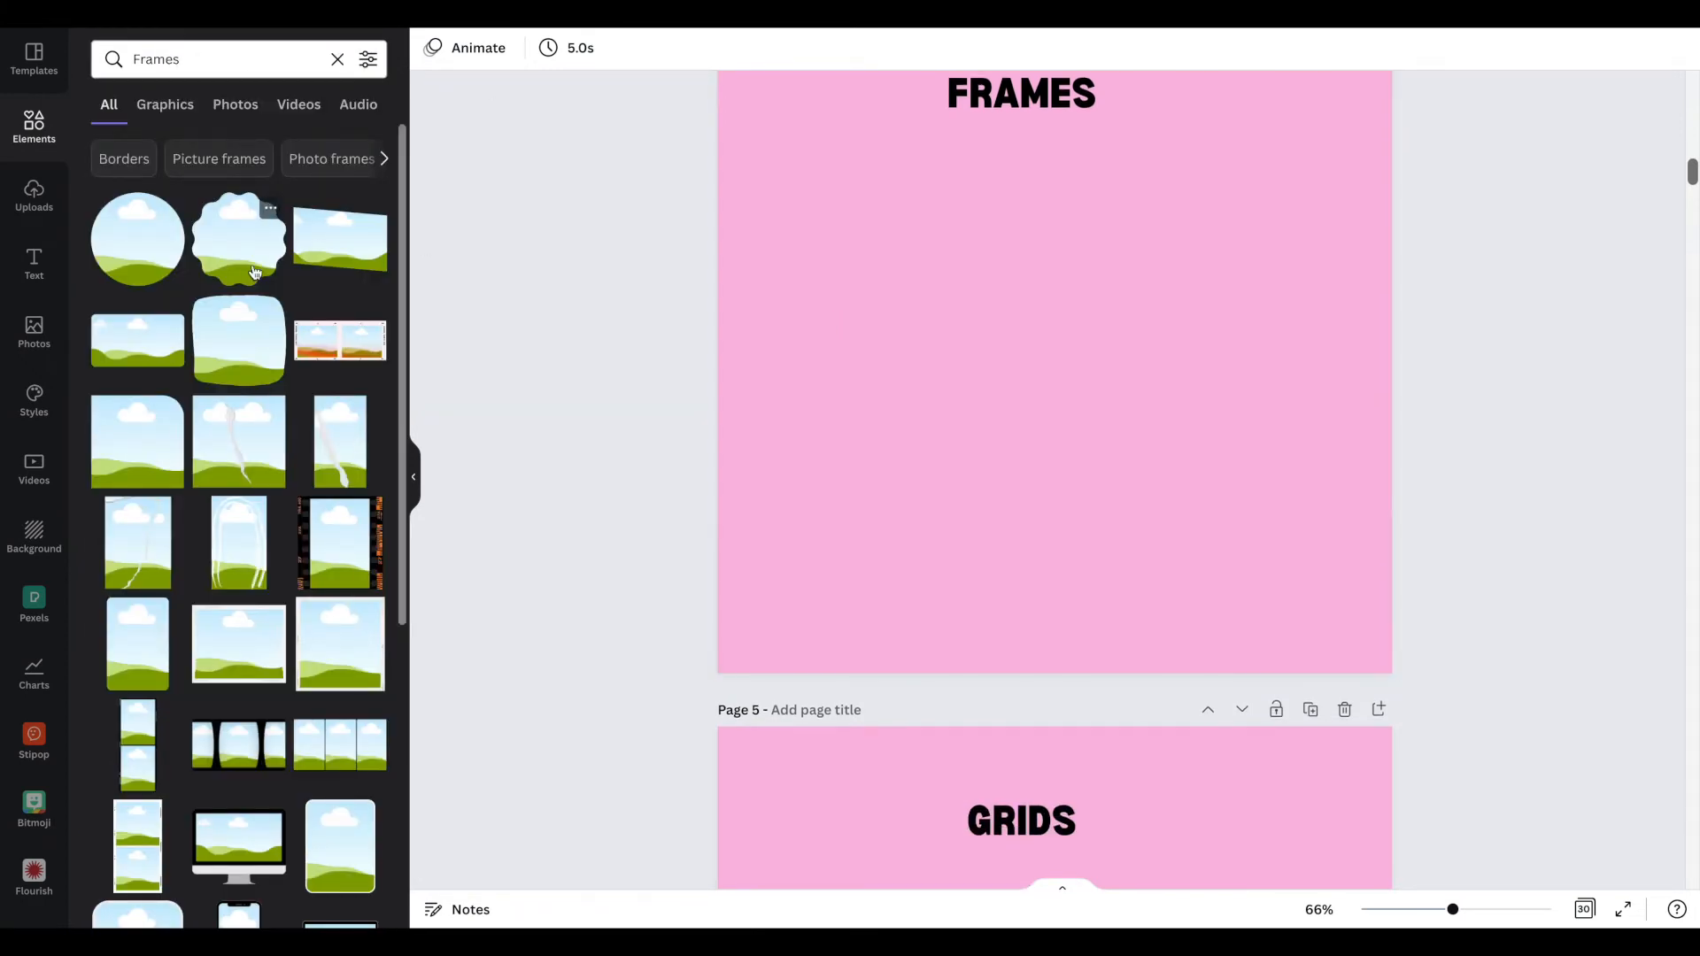
click(153, 658)
drag(1058, 425, 1013, 433)
click(432, 51)
click(432, 51)
Fill the rounded frame with the "pastel woman" photo of a woman holding flowers before her face, and enlarge the frame.
click(36, 341)
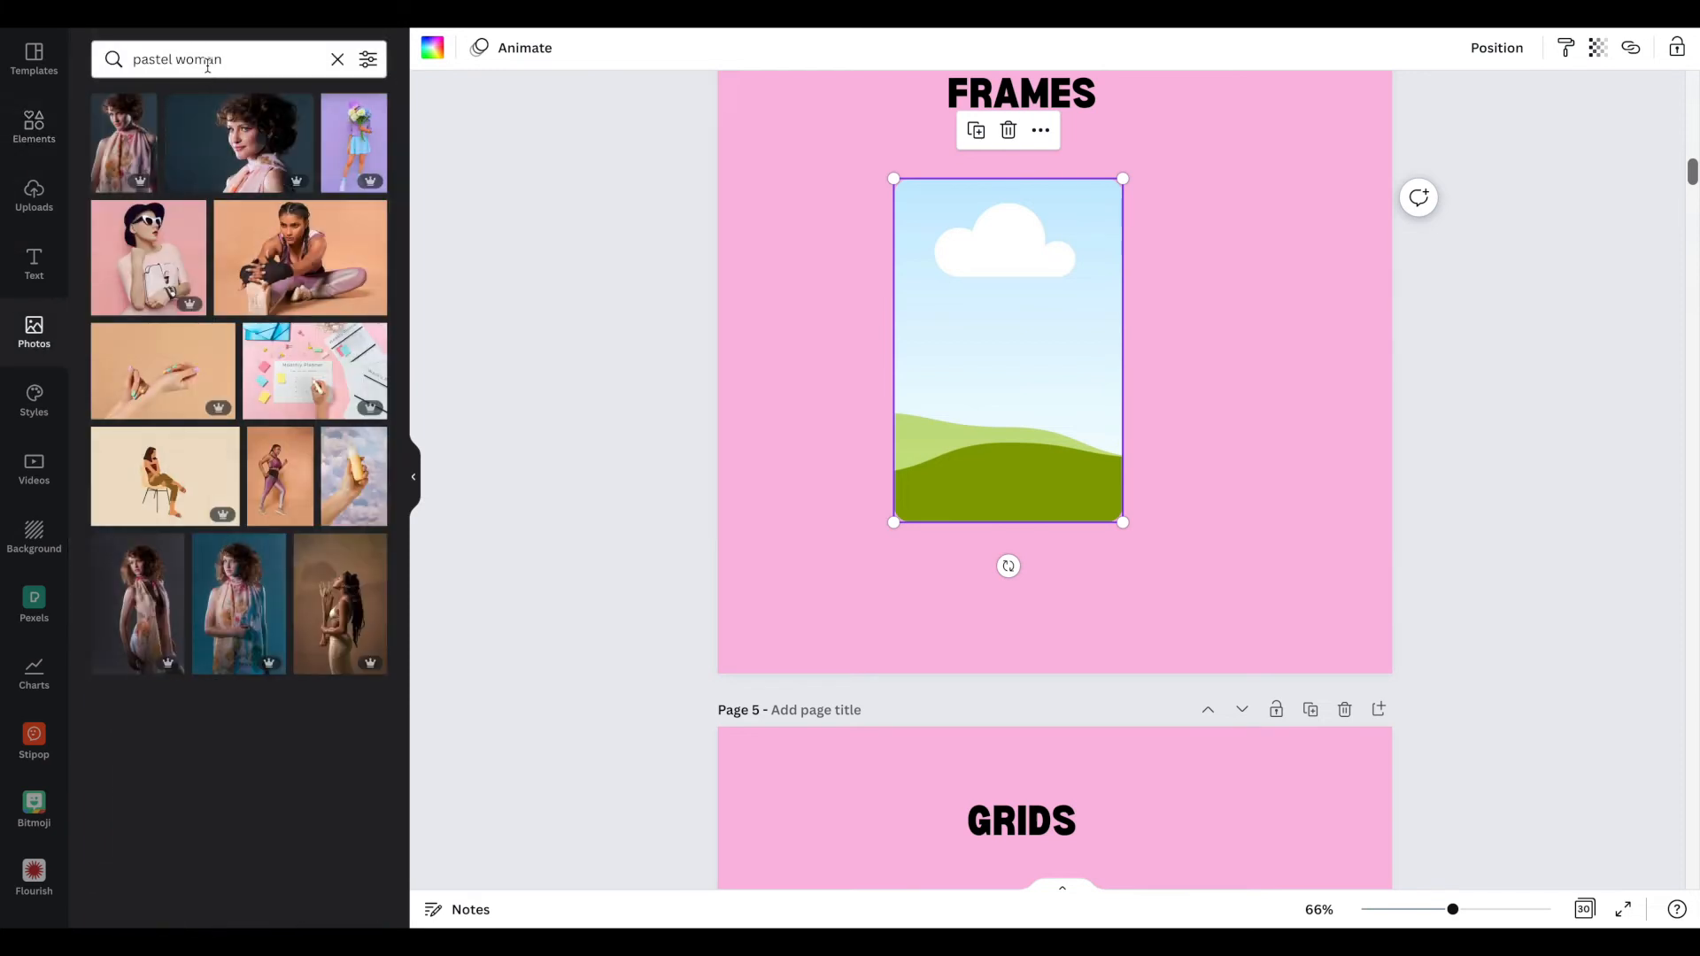
scroll(271, 432, down, 15)
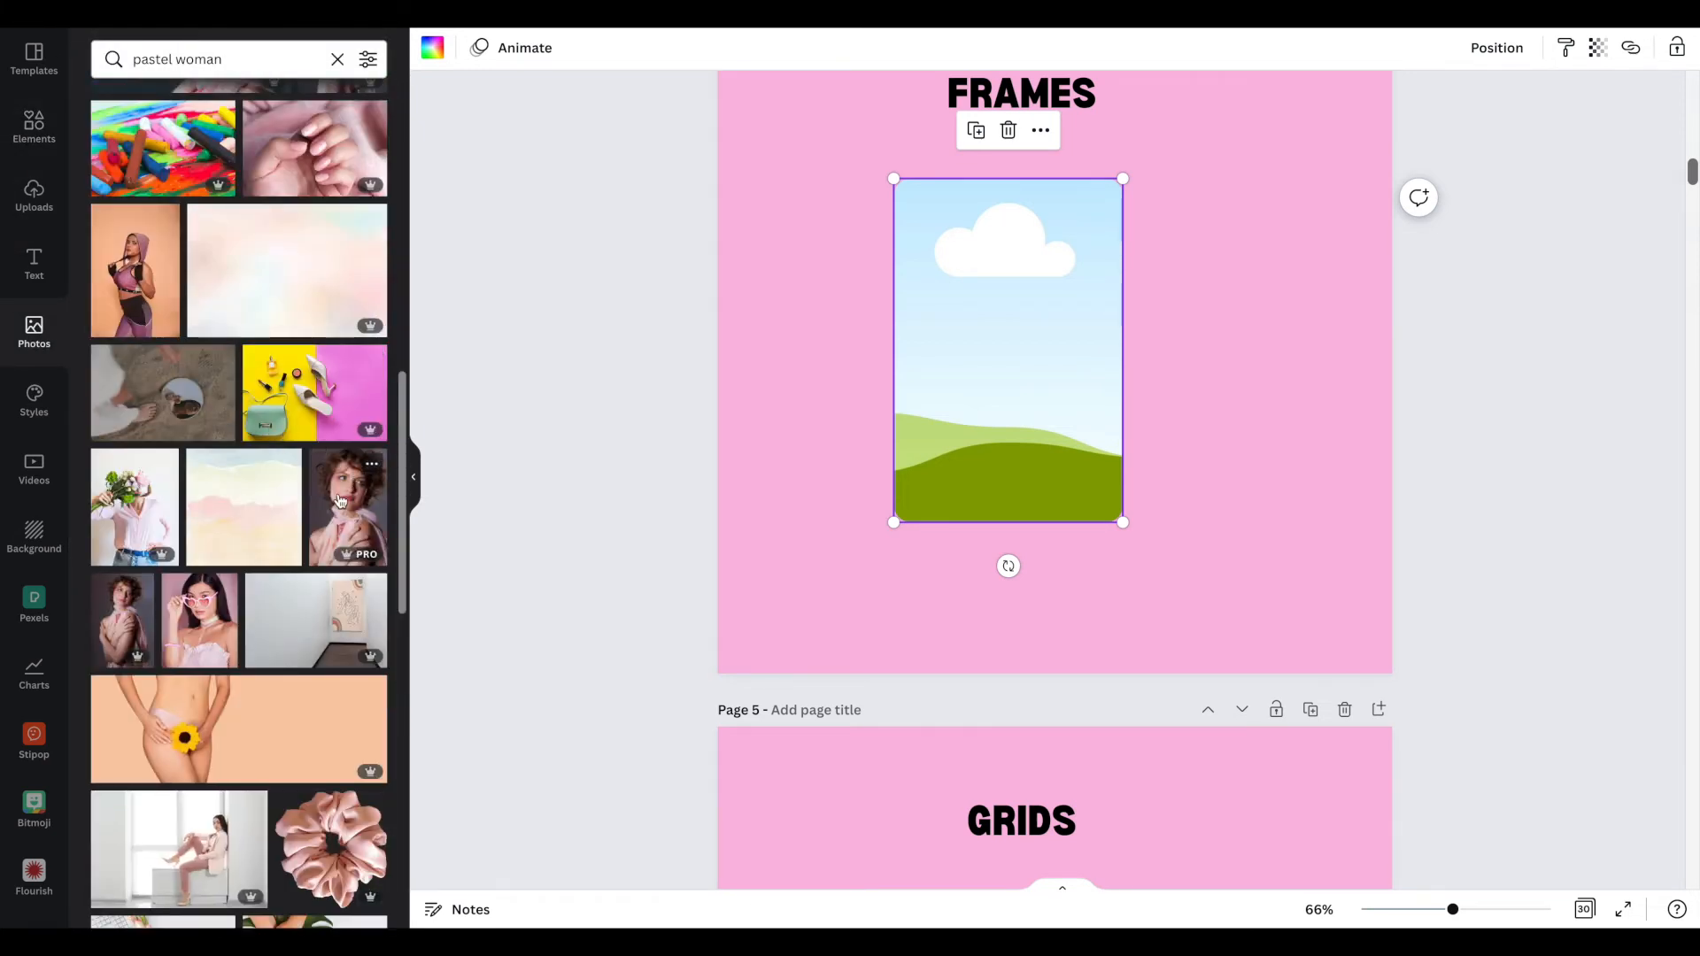
click(138, 507)
drag(997, 497, 959, 450)
click(1022, 449)
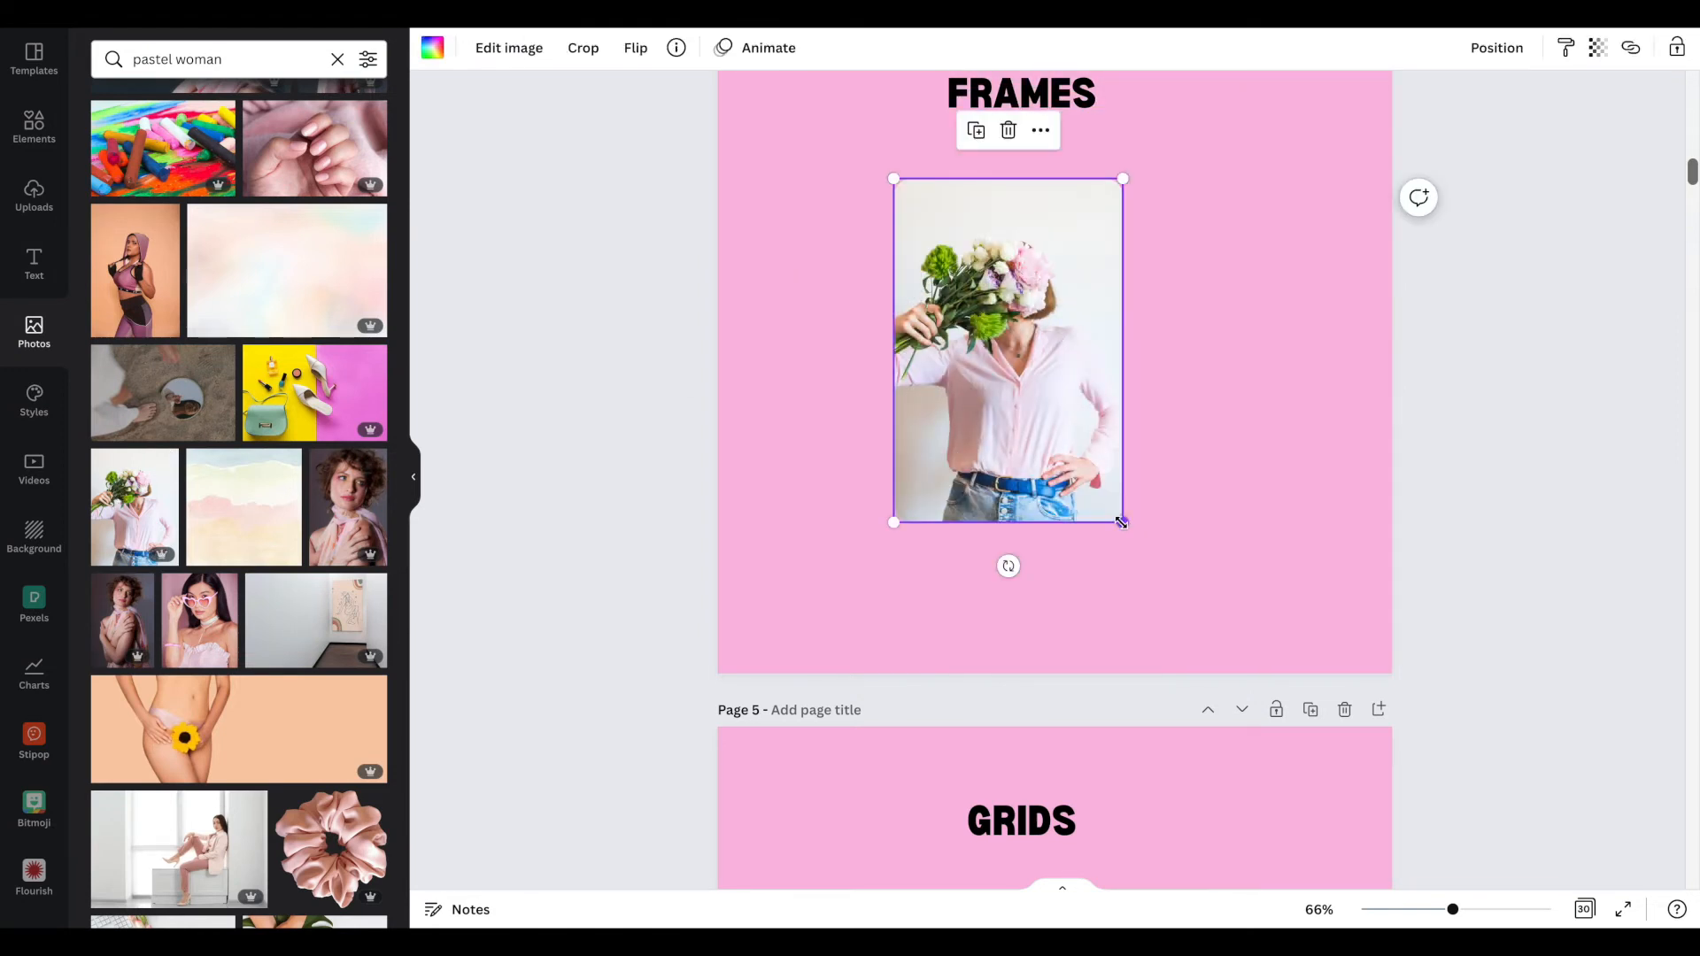
drag(1121, 522, 1196, 574)
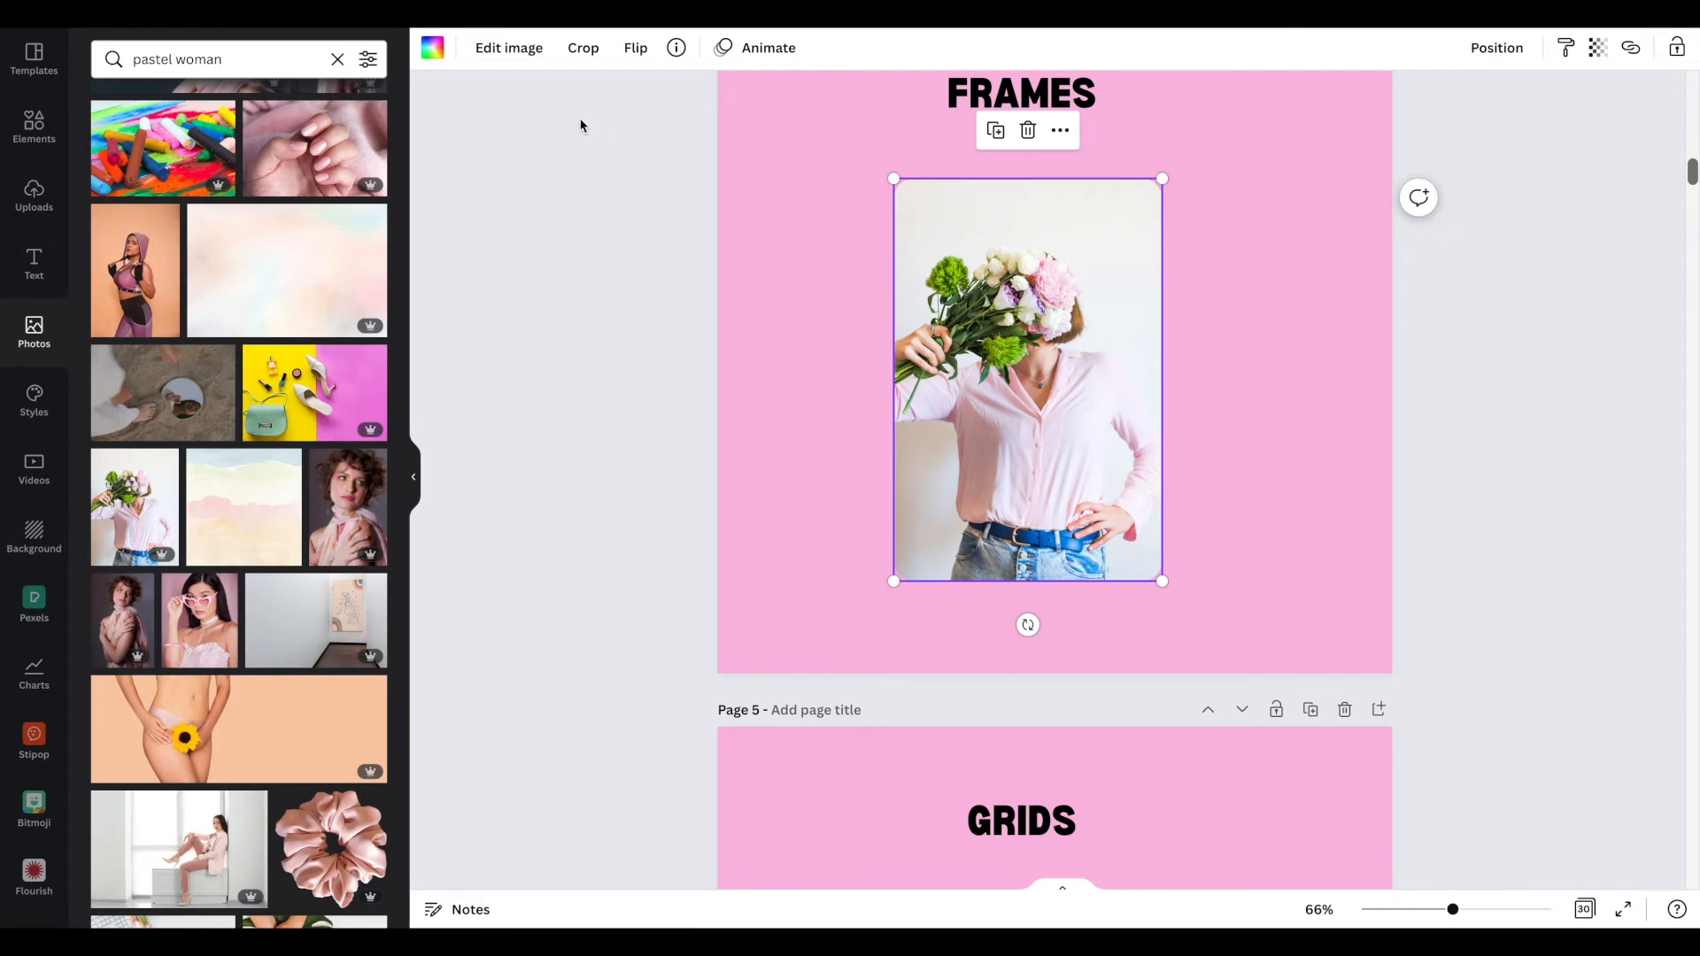
Find the mockup effects, put the framed photo into the Phone 19 Smartmockup and make it slightly smaller.
click(511, 48)
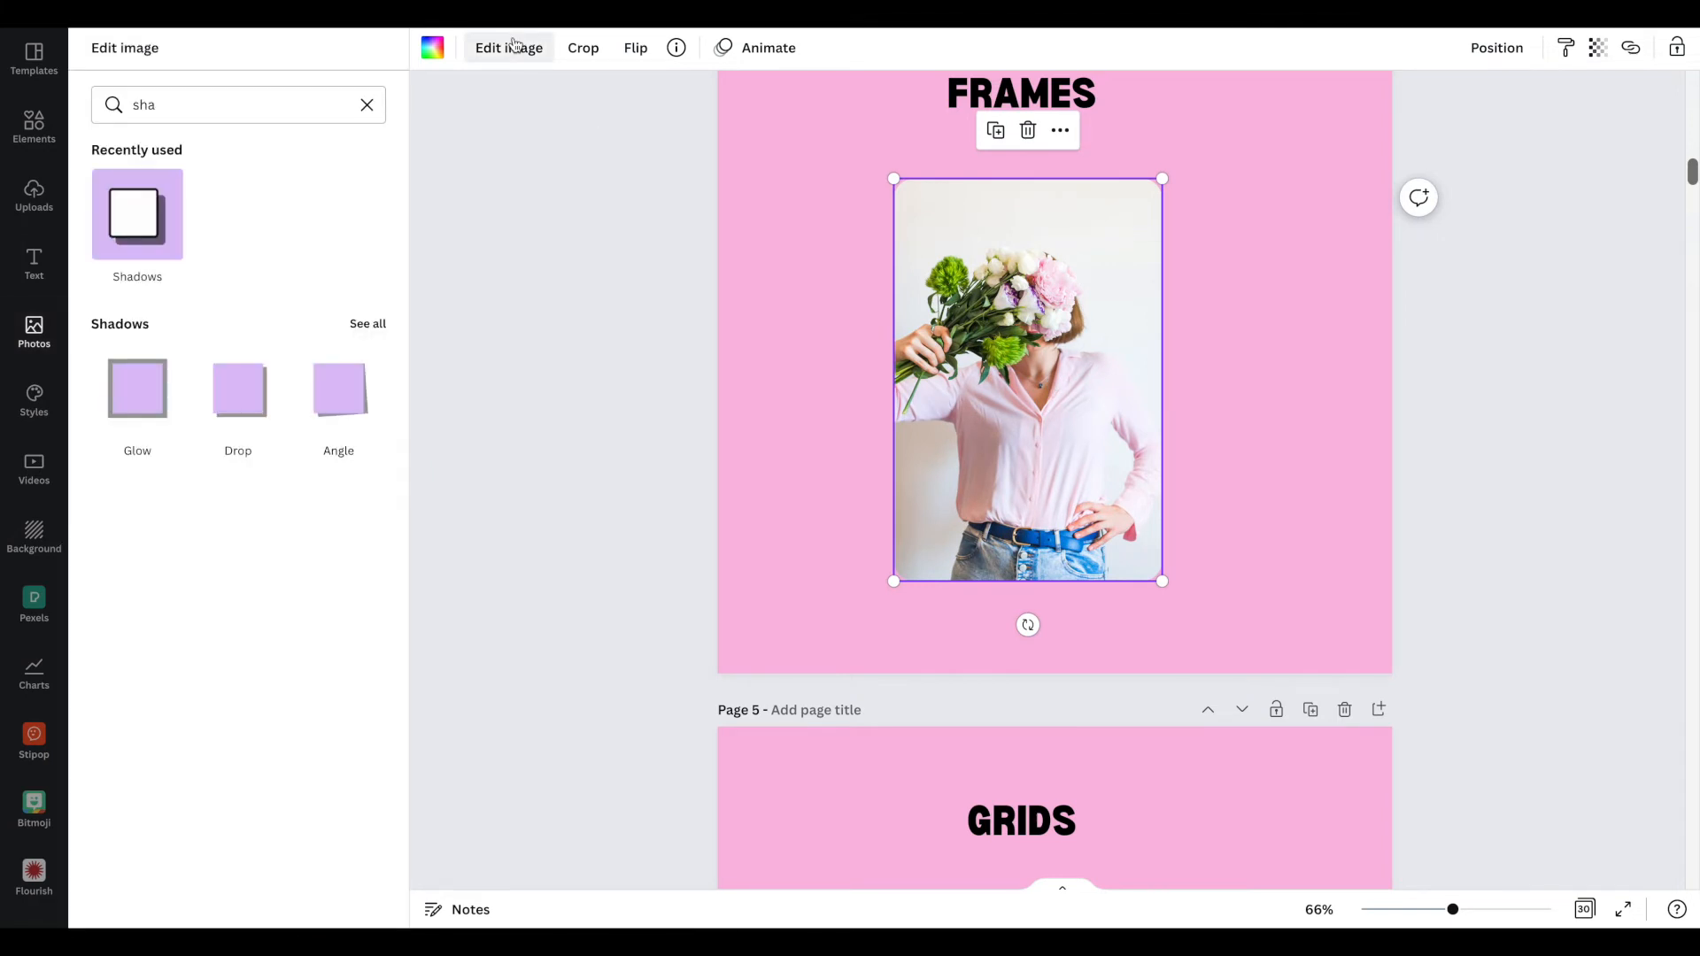
click(366, 105)
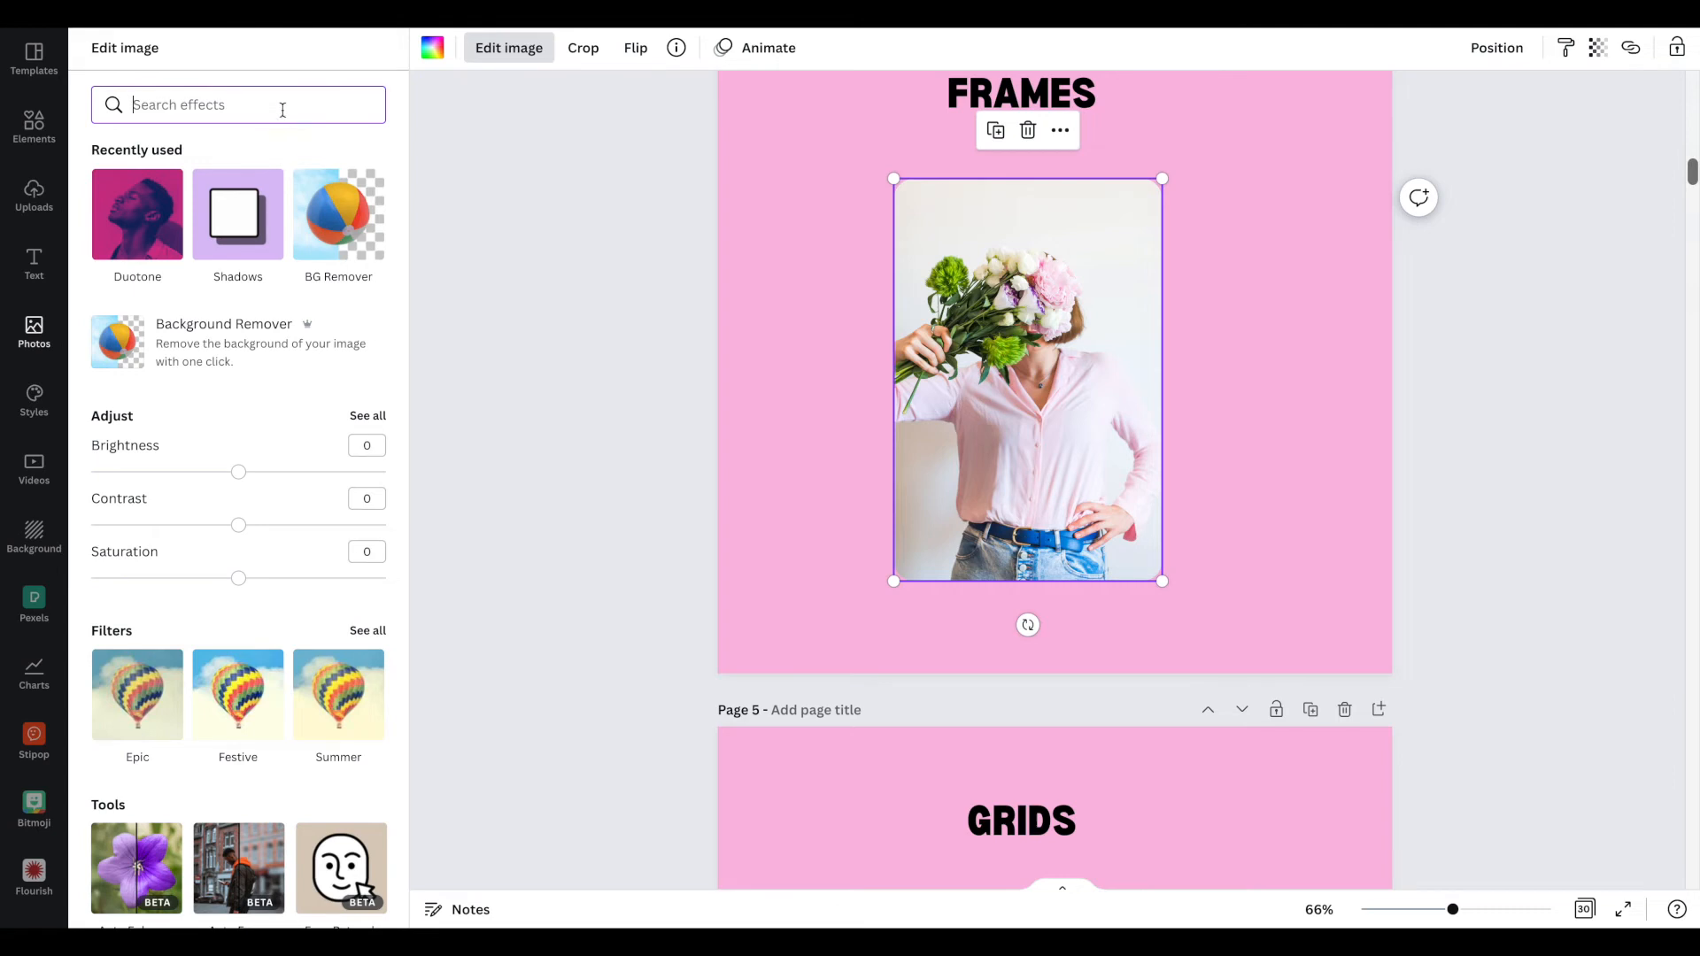
text(mocku)
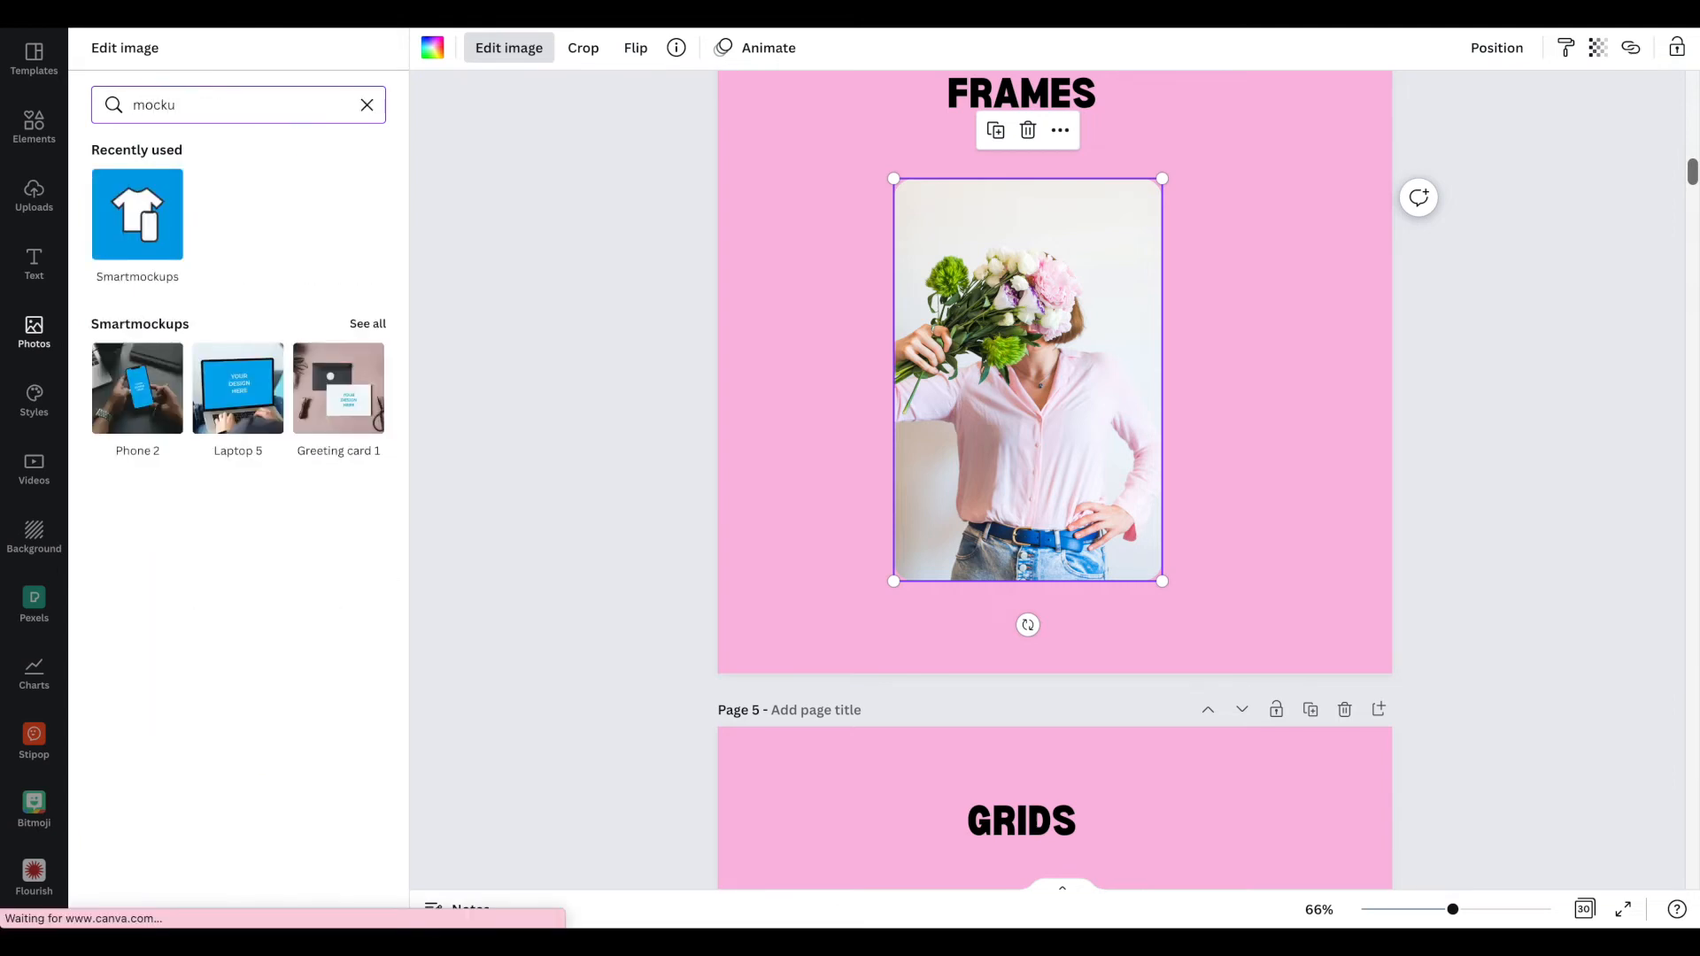
click(150, 220)
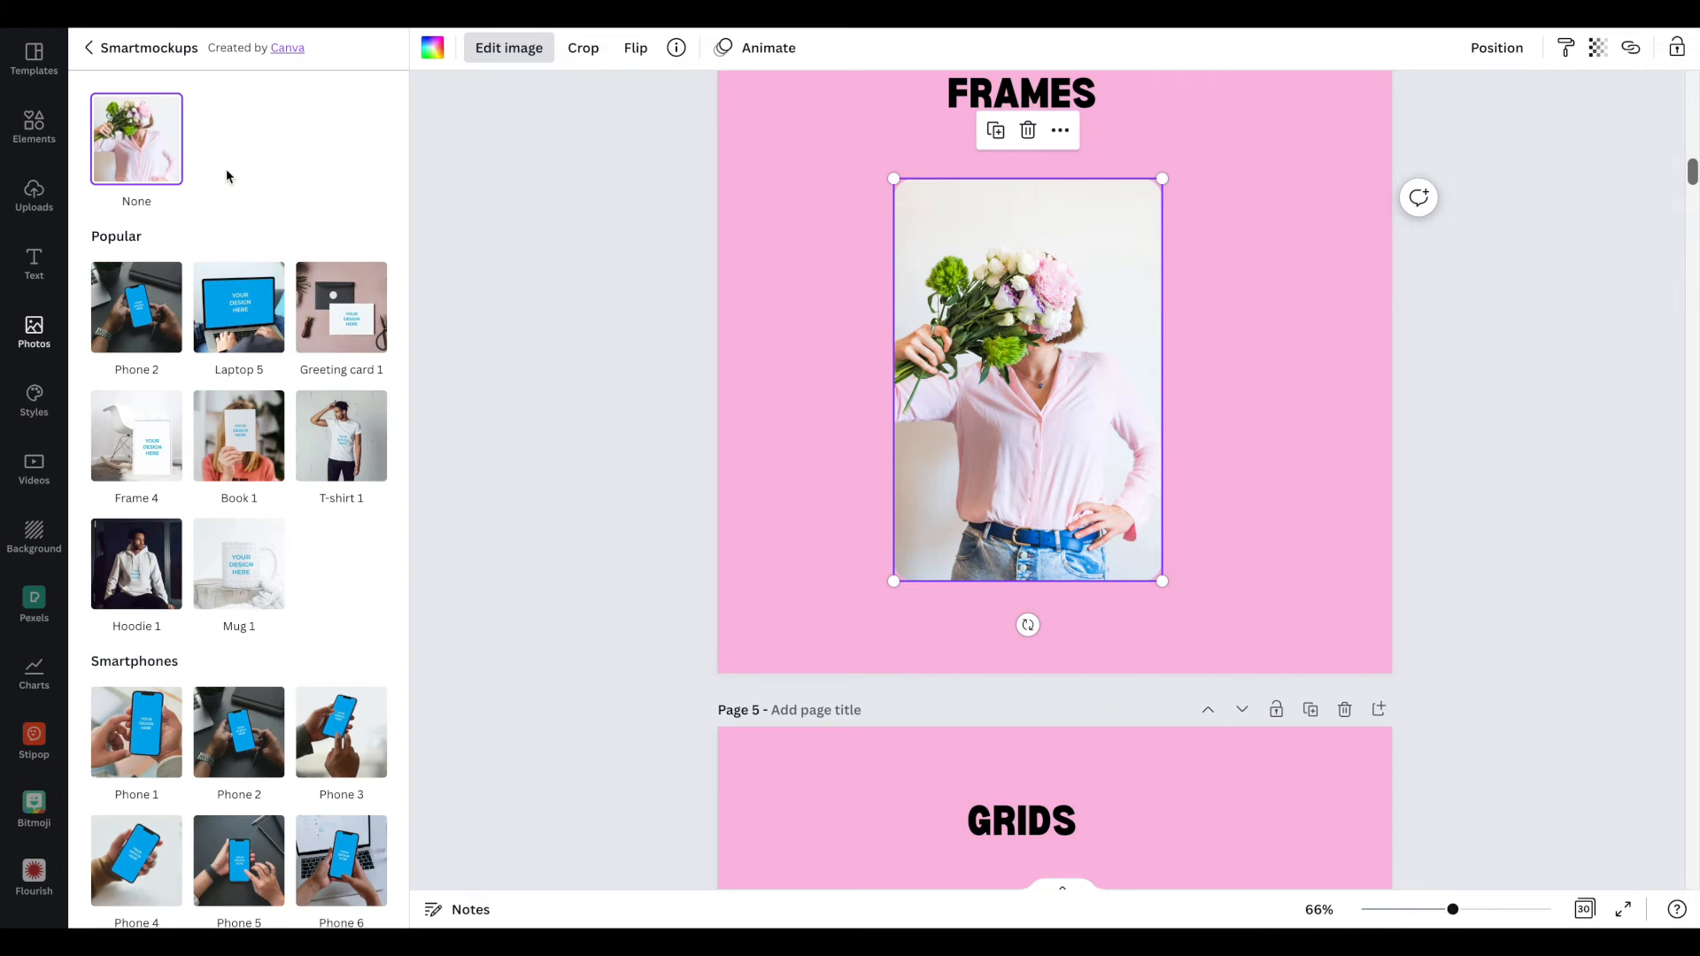
scroll(115, 337, down, 3)
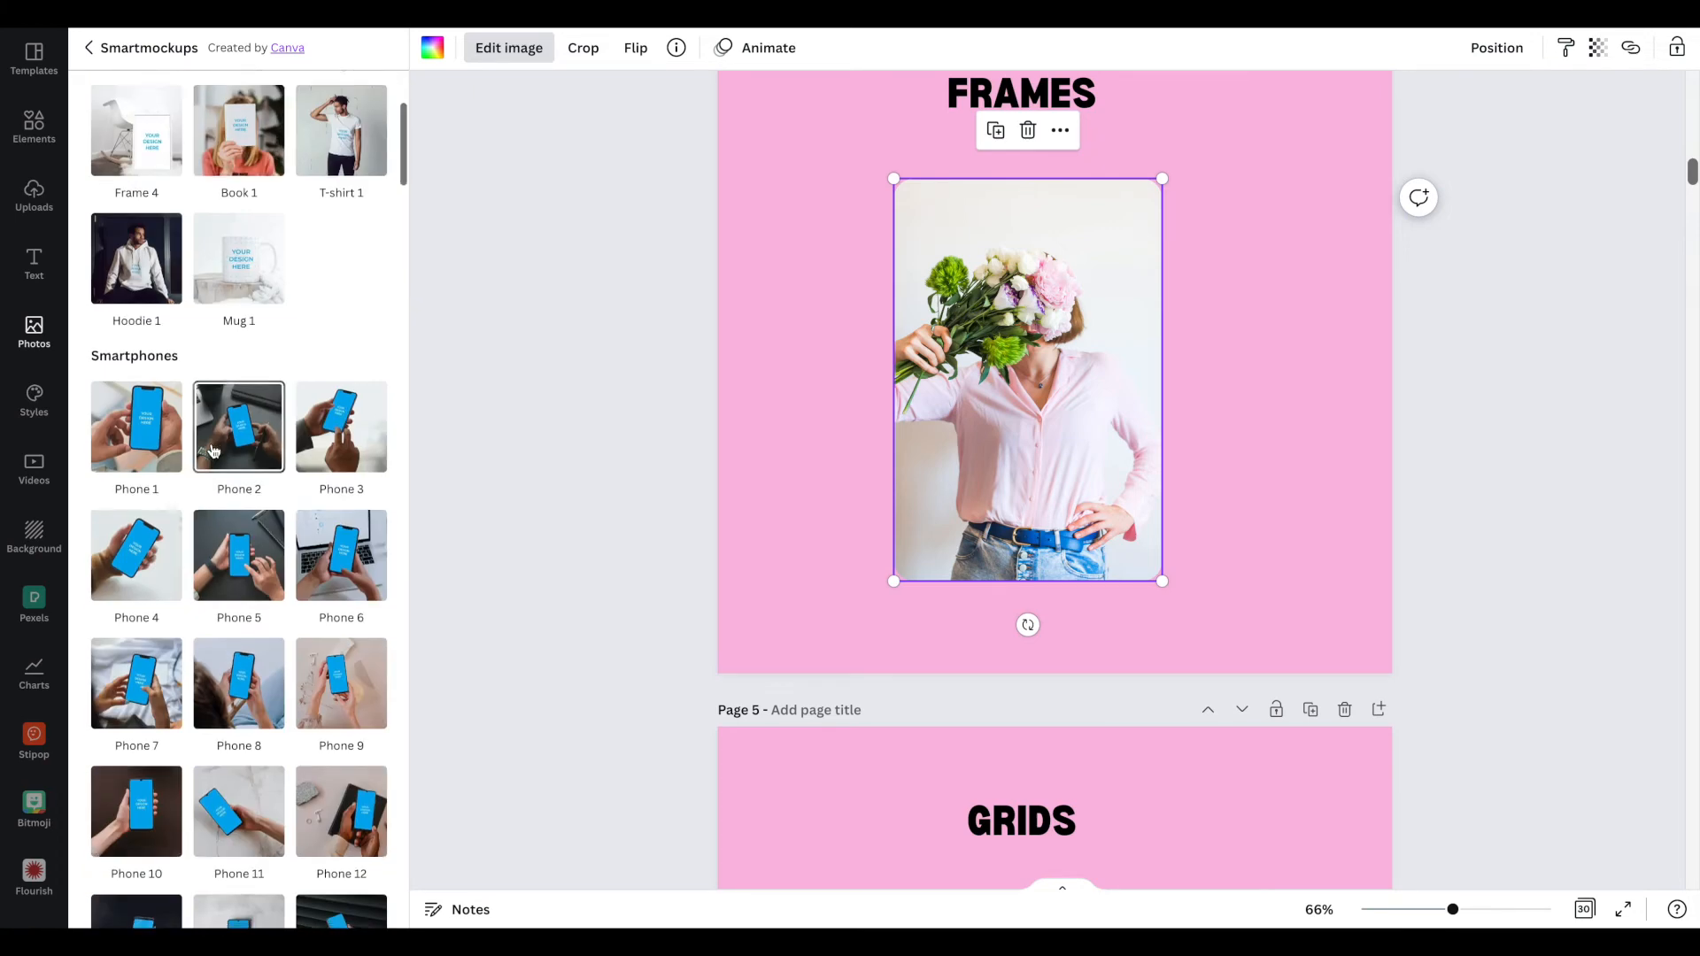
scroll(212, 452, down, 4)
scroll(213, 451, down, 2)
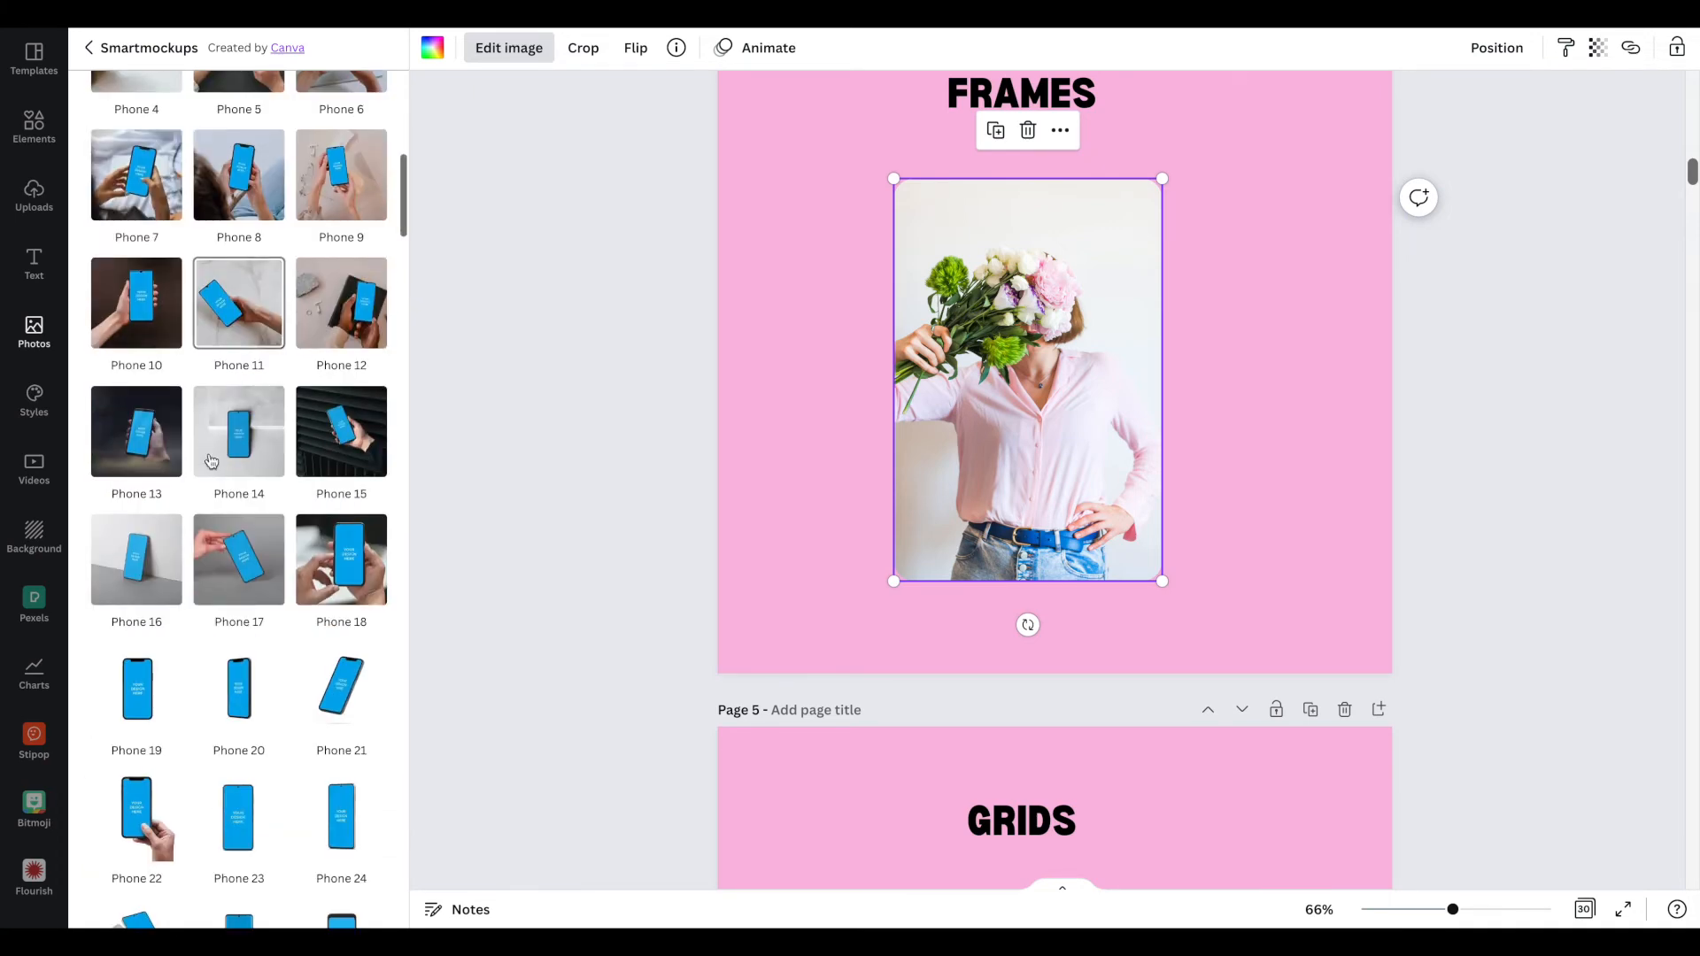
click(136, 691)
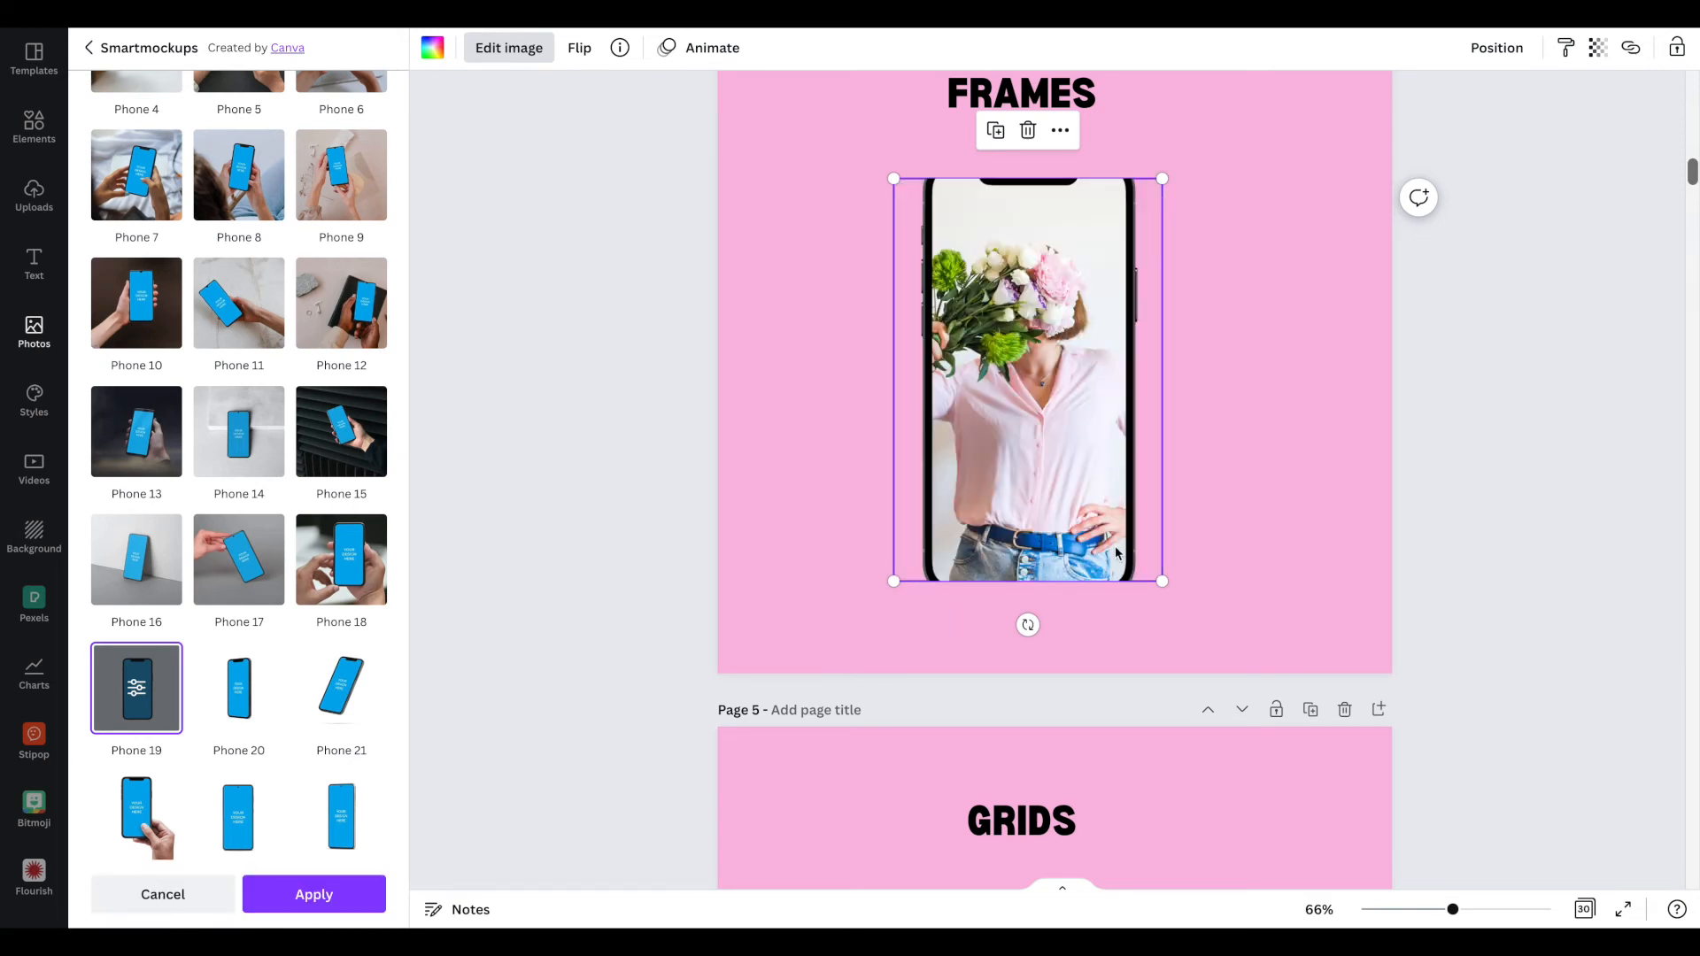
drag(1081, 474, 1153, 514)
Delete the three-column grid from page 5 and search the elements for Grids again.
scroll(1245, 513, down, 6)
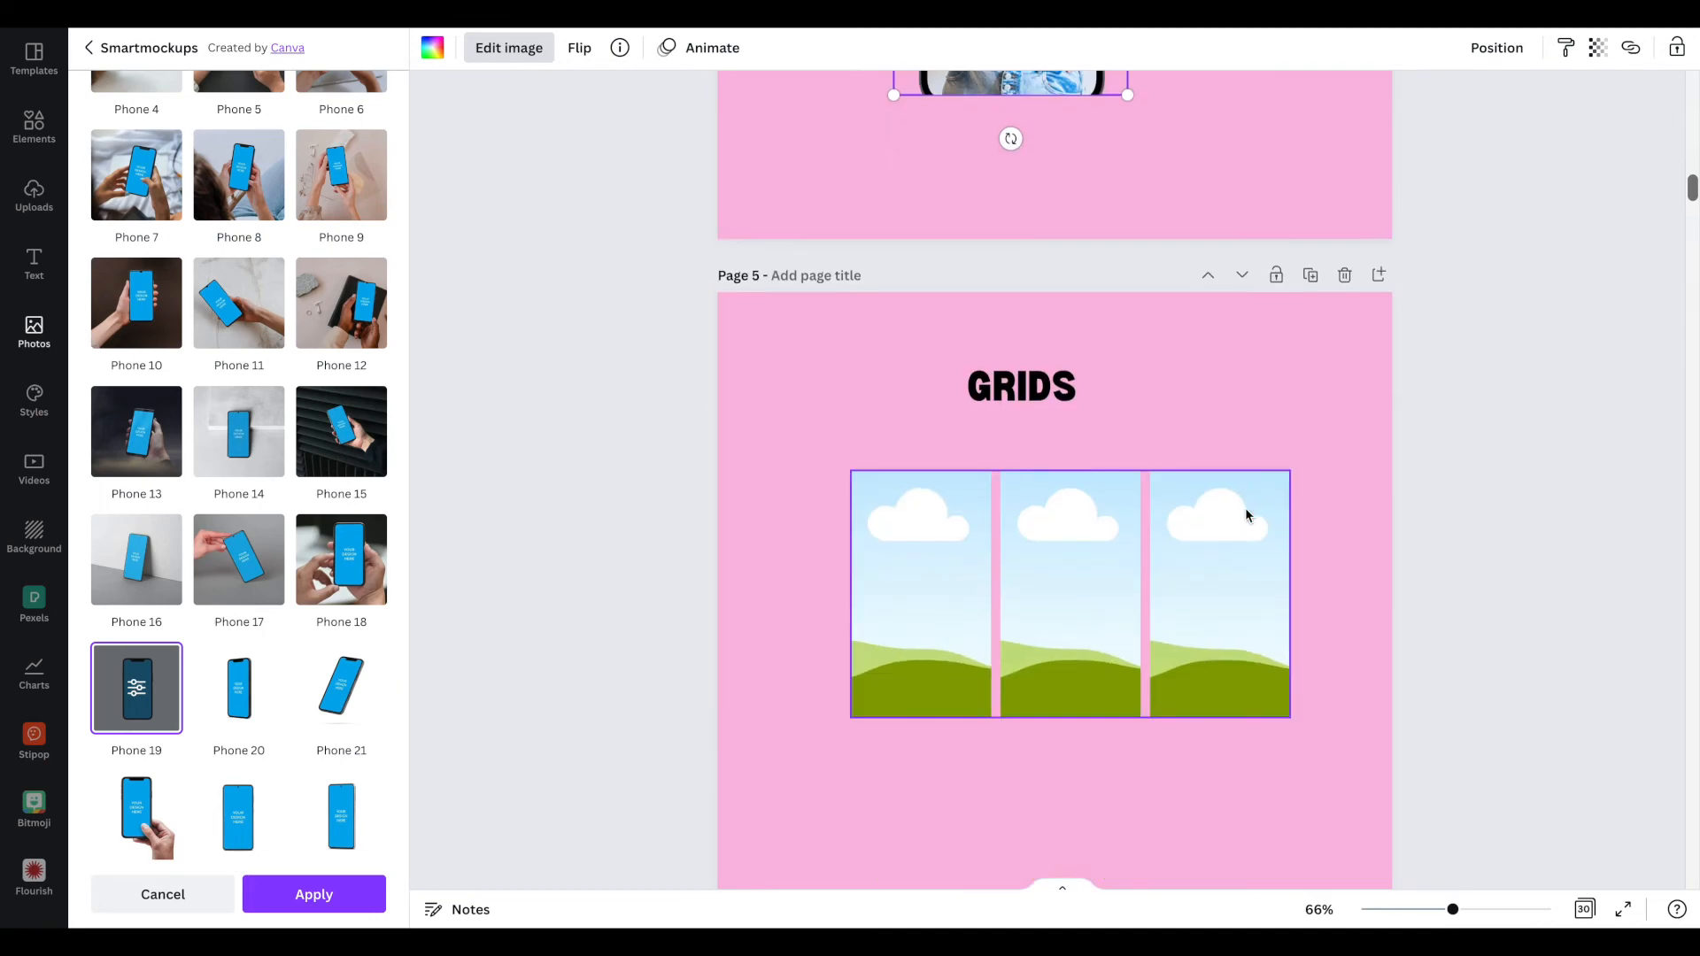
click(993, 494)
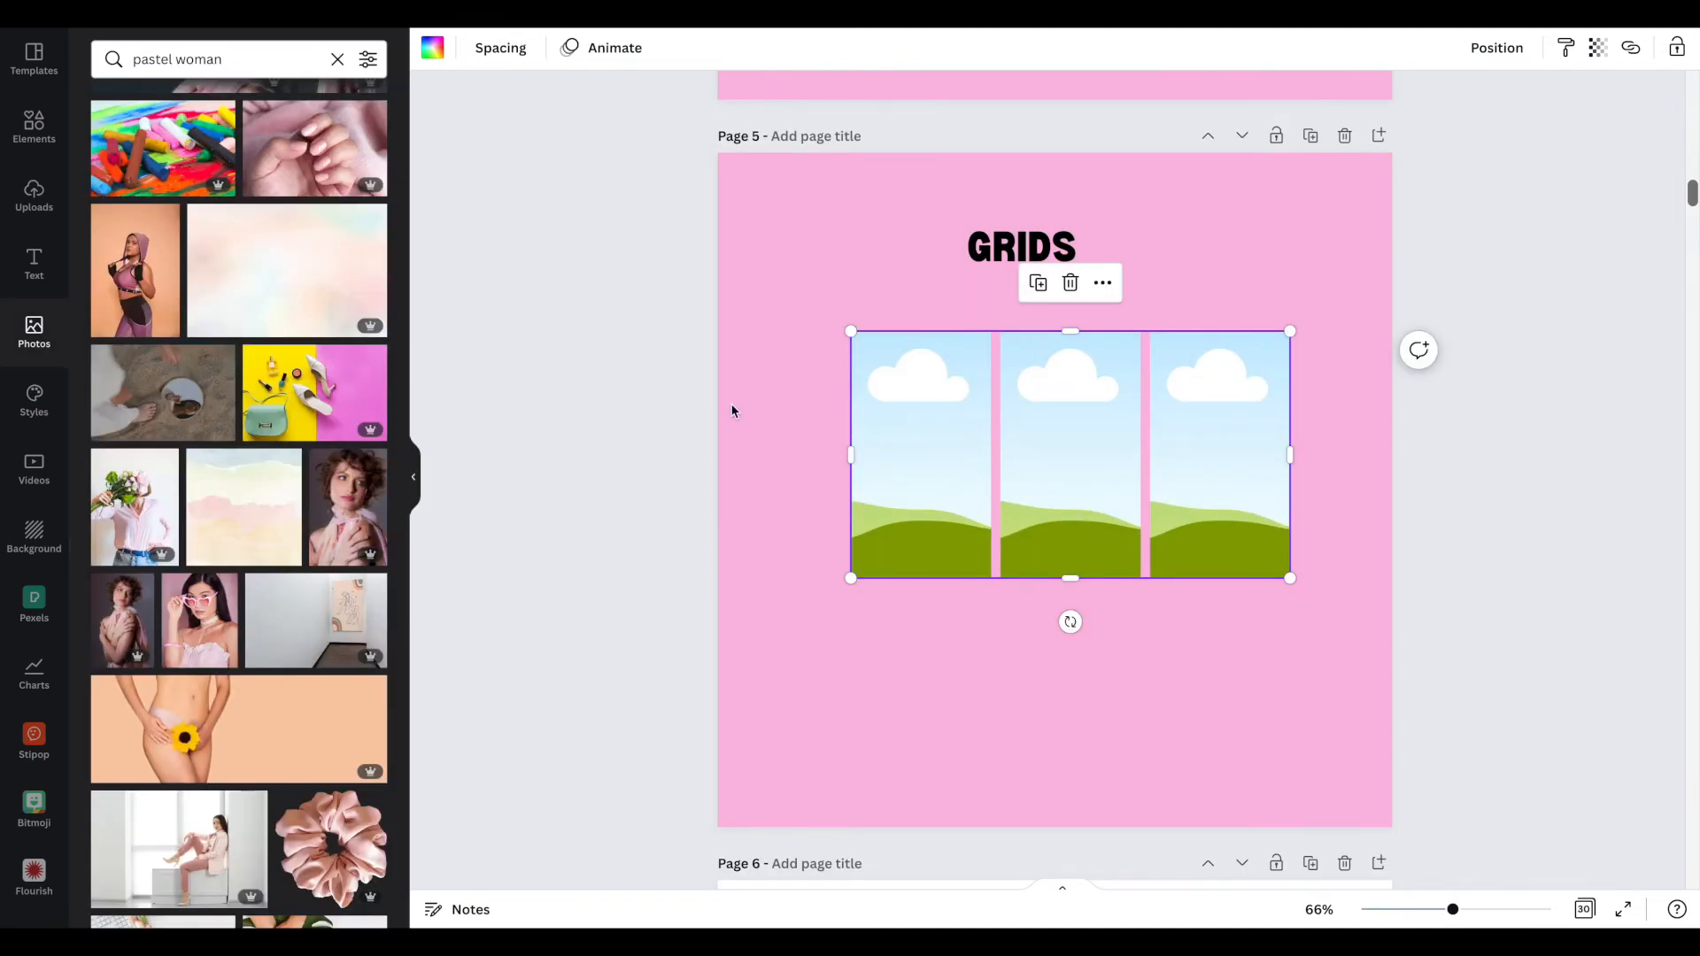
key(Delete)
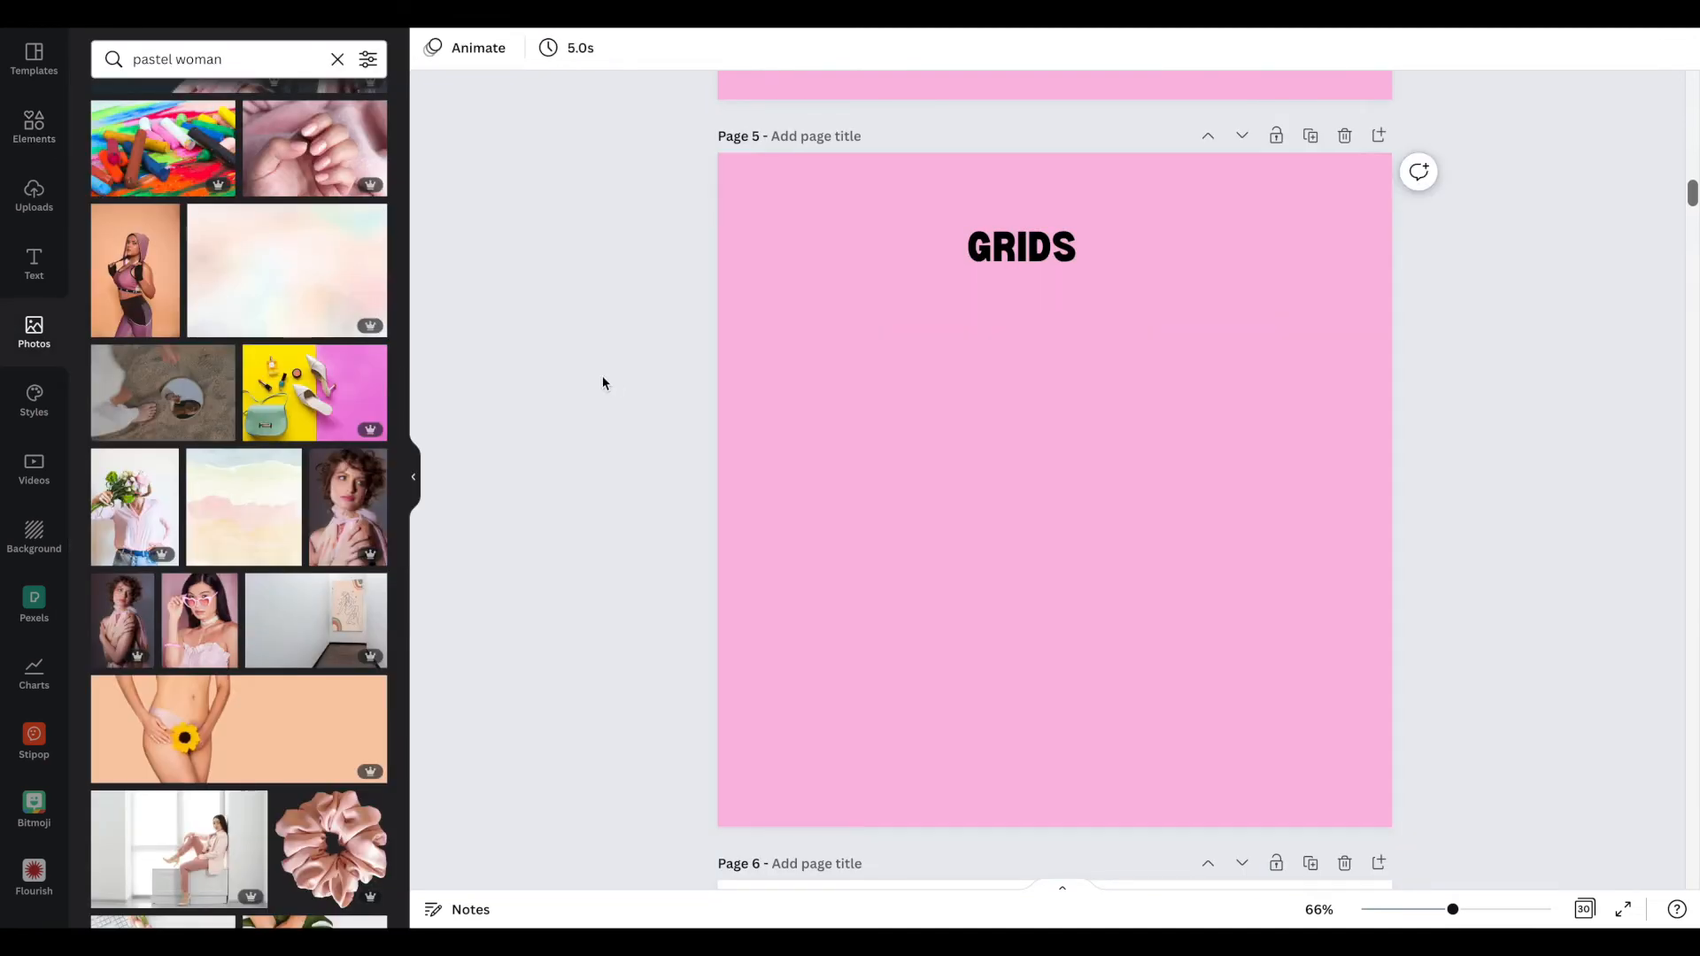
click(33, 126)
double_click(160, 60)
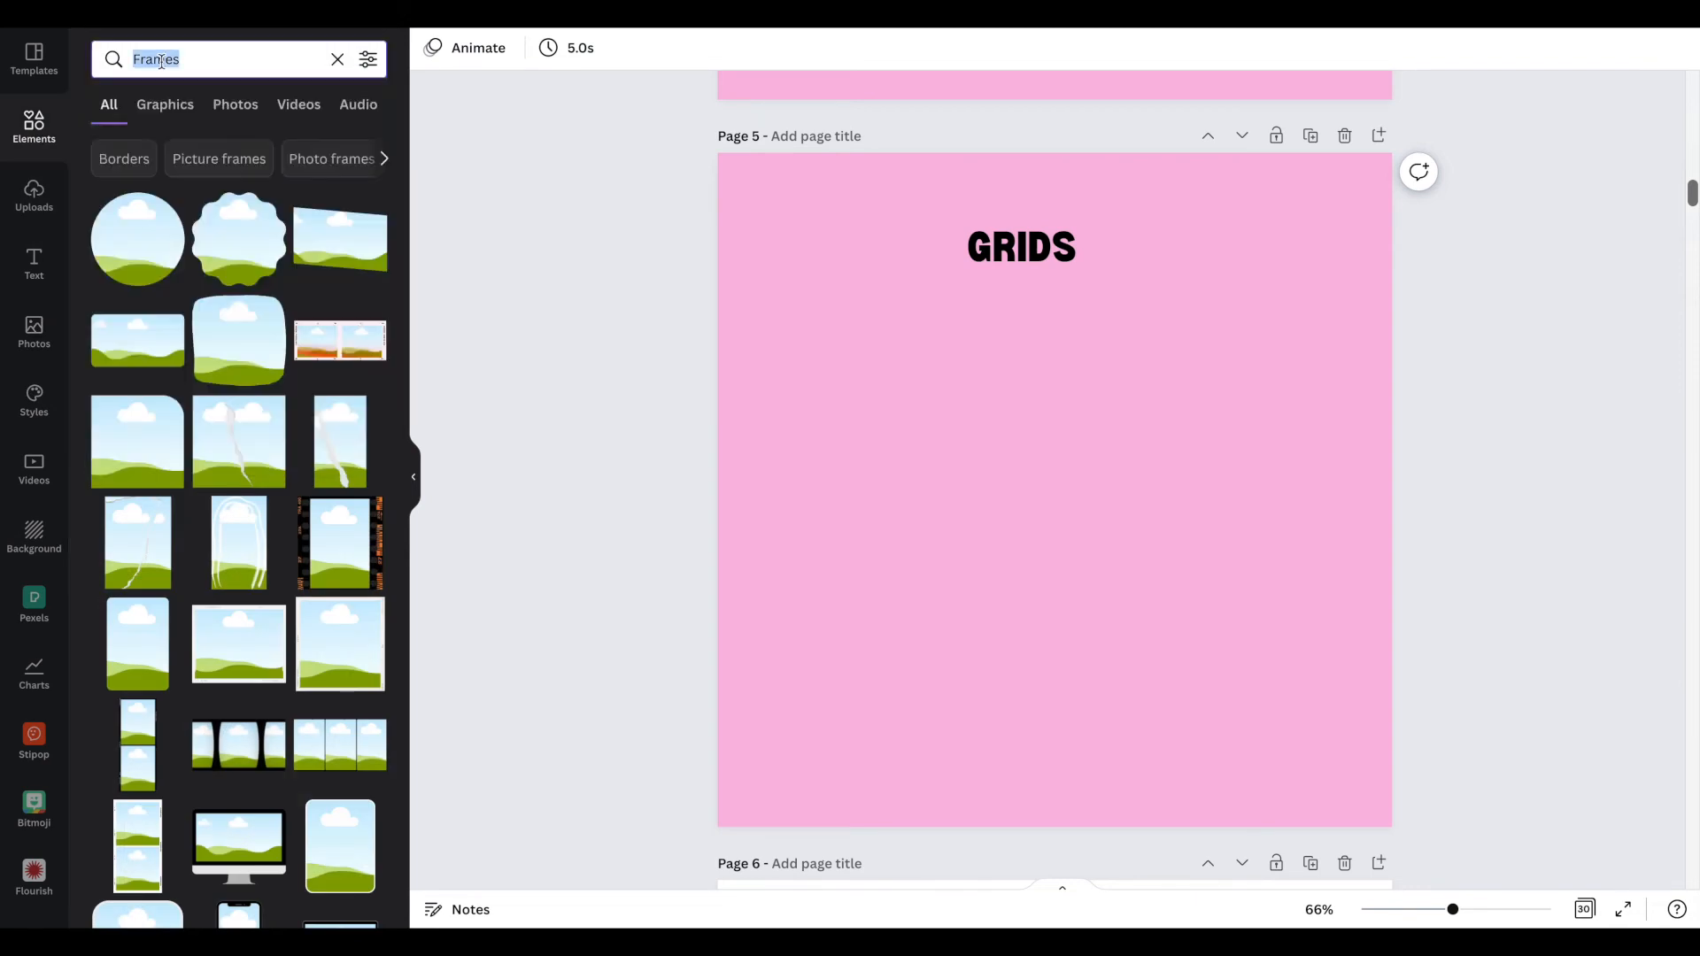
text(Grids)
key(Return)
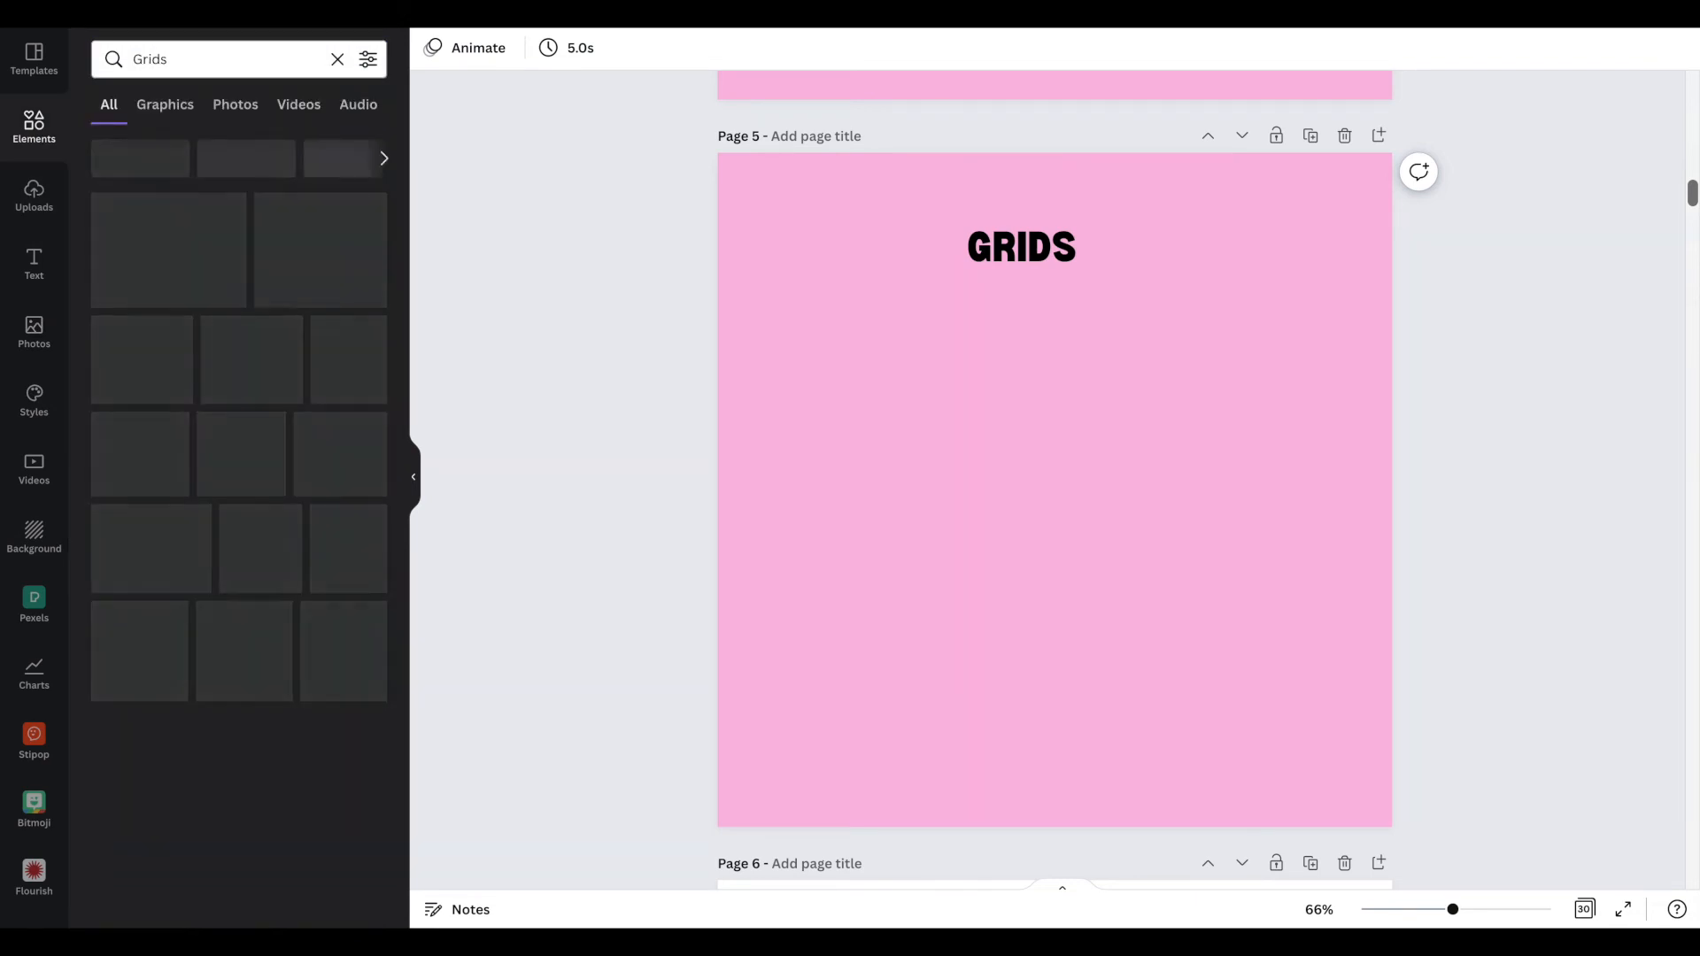
Insert the single-cell grid on page 5 and reshape it into a centred portrait rectangle below the GRIDS heading.
click(129, 247)
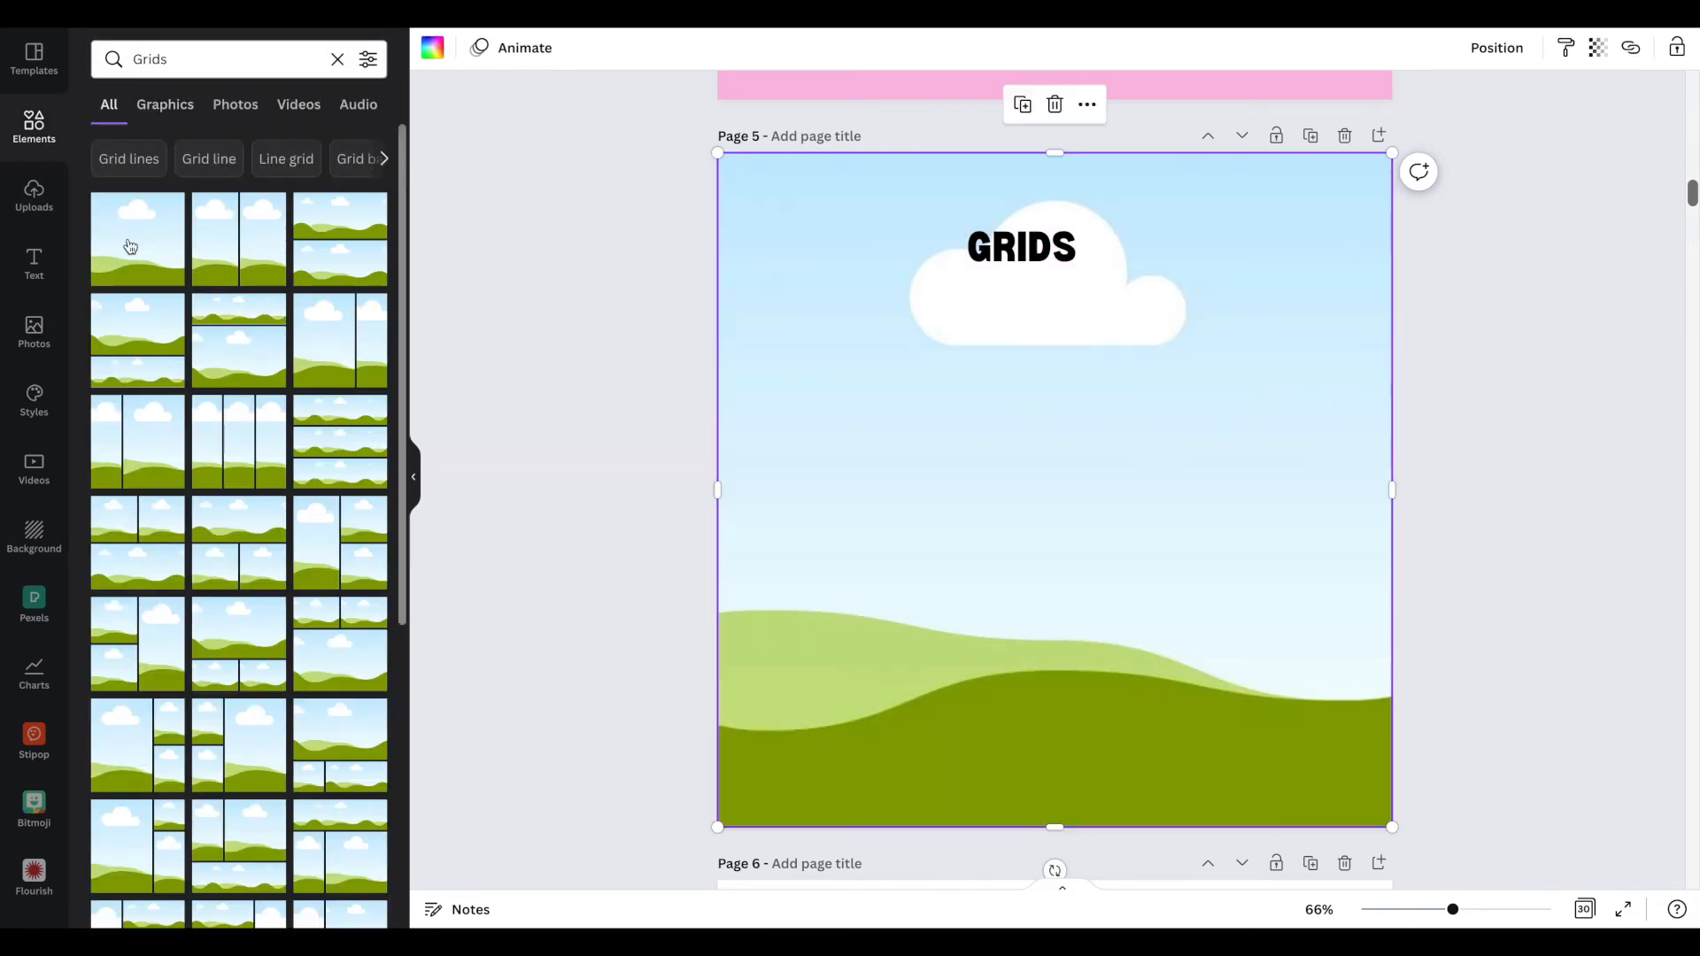
drag(1393, 491, 1106, 490)
drag(919, 151, 912, 311)
drag(948, 460, 1095, 420)
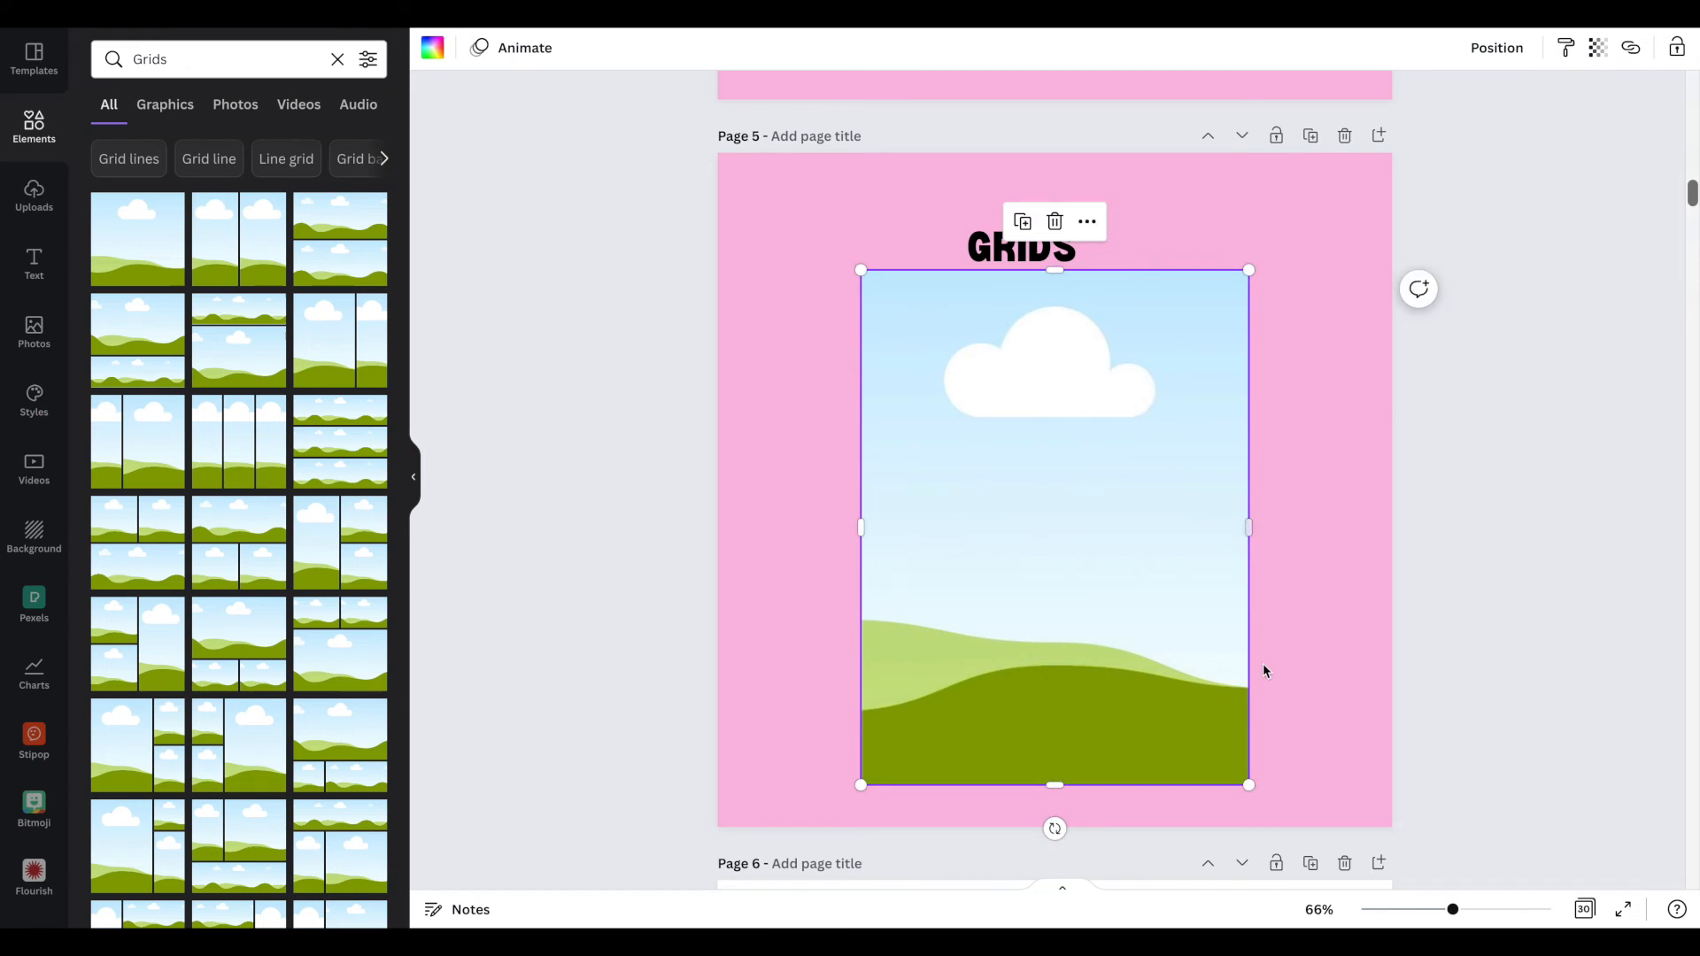
drag(1251, 522, 1162, 524)
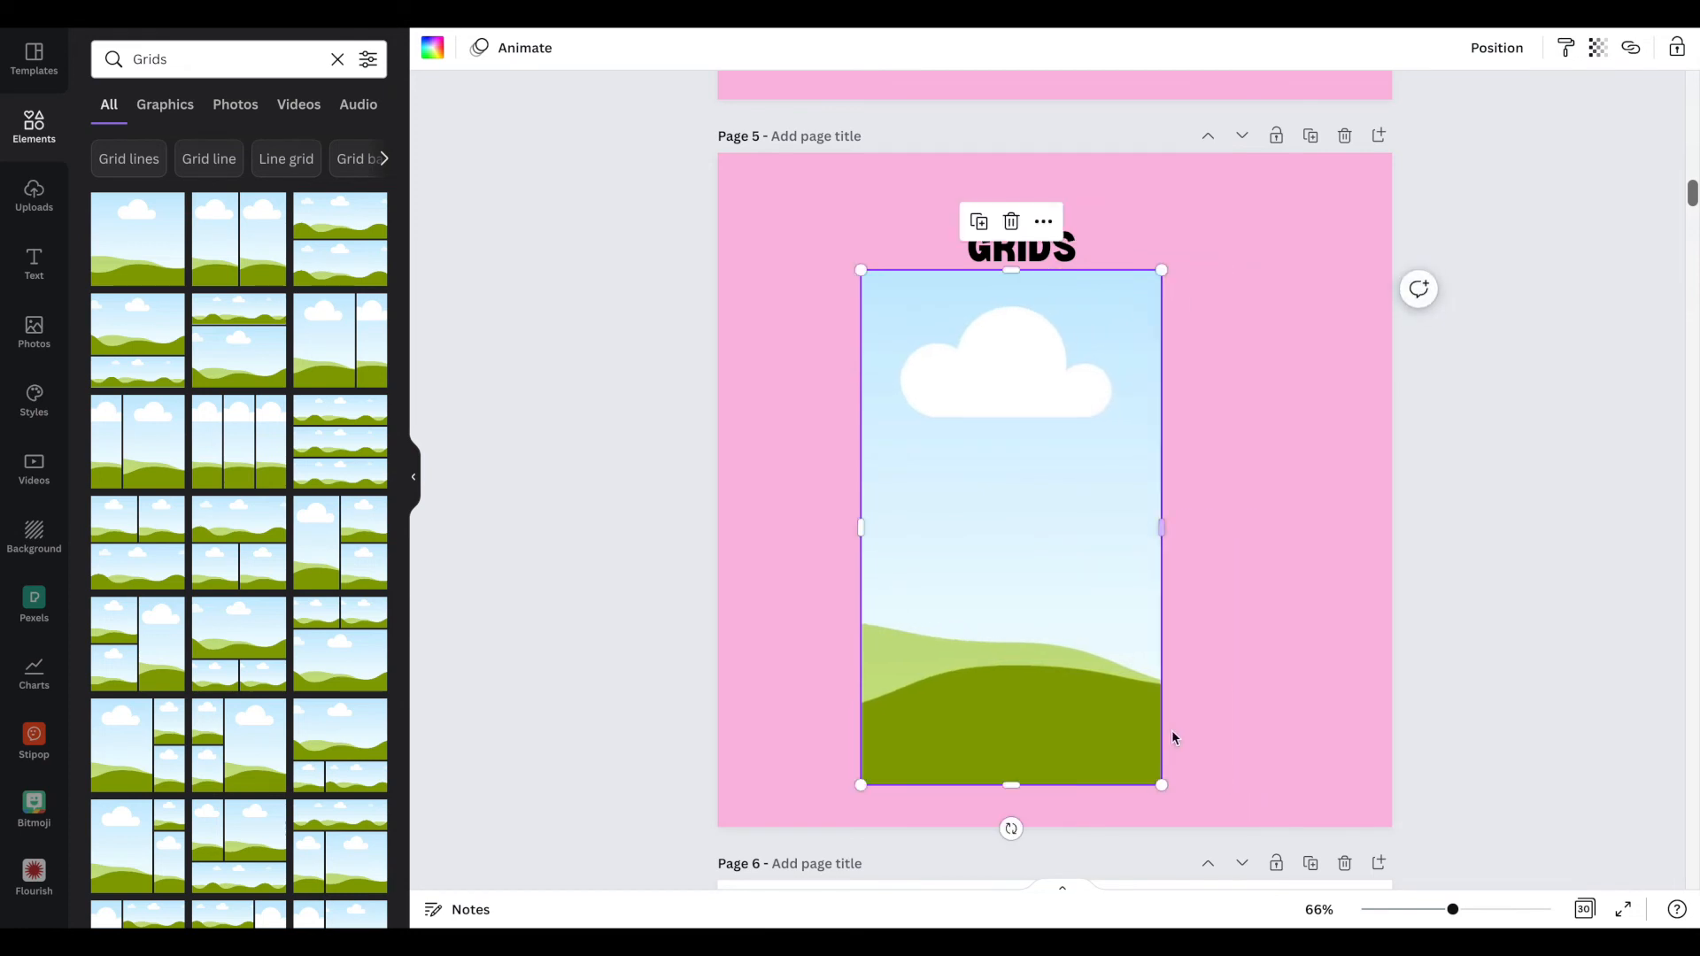
drag(1003, 767, 1004, 711)
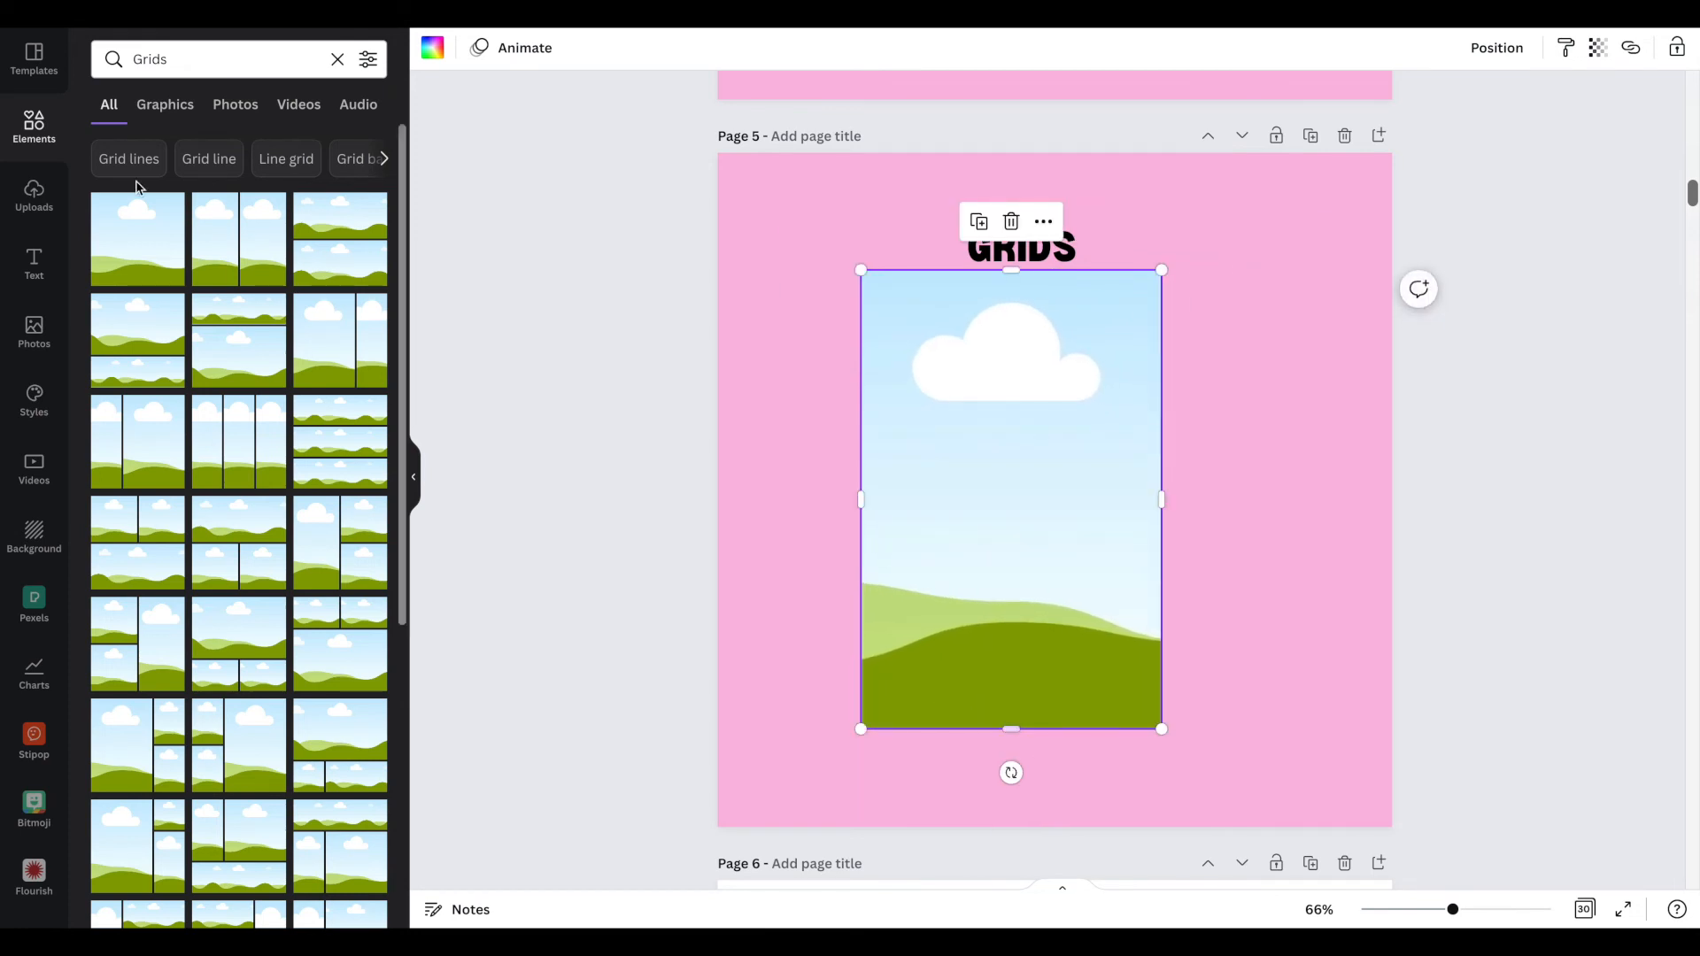
Fill the grid with the "pastel woman" photo of a woman in a hooded sports outfit, and shift the grid slightly right.
click(27, 341)
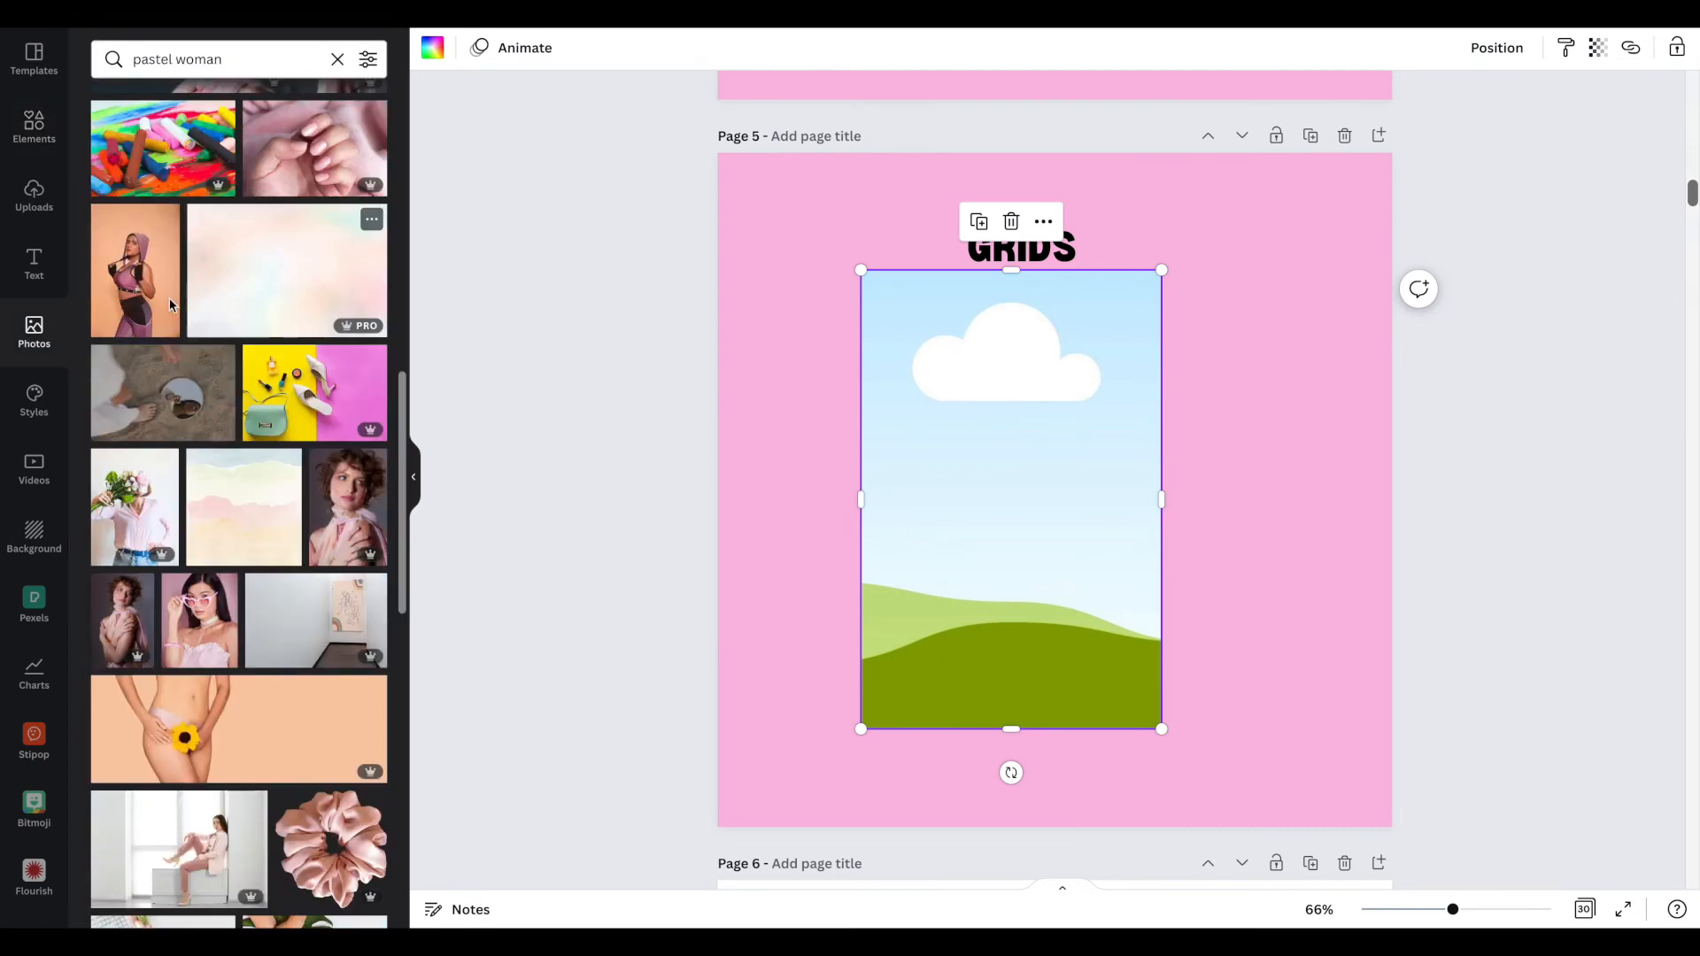
click(129, 281)
drag(1091, 401, 1042, 410)
drag(1058, 467, 1118, 494)
click(1045, 498)
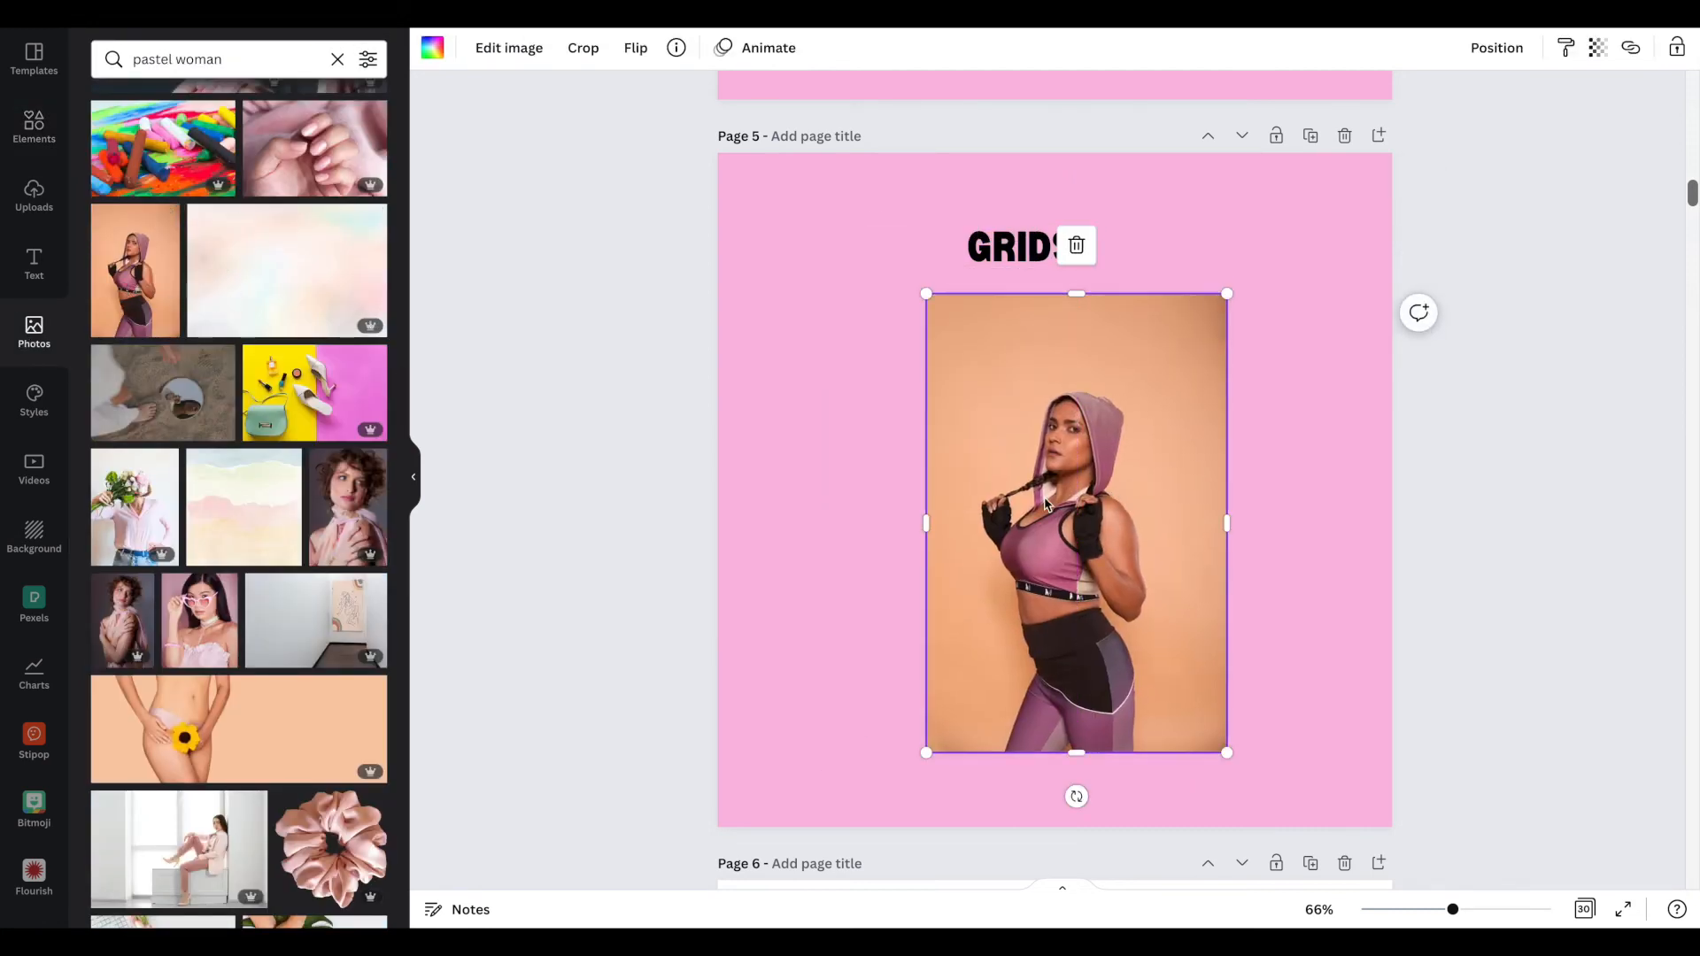
Put the grid photo on page 5 into the Phone 19 Smartmockup.
click(512, 49)
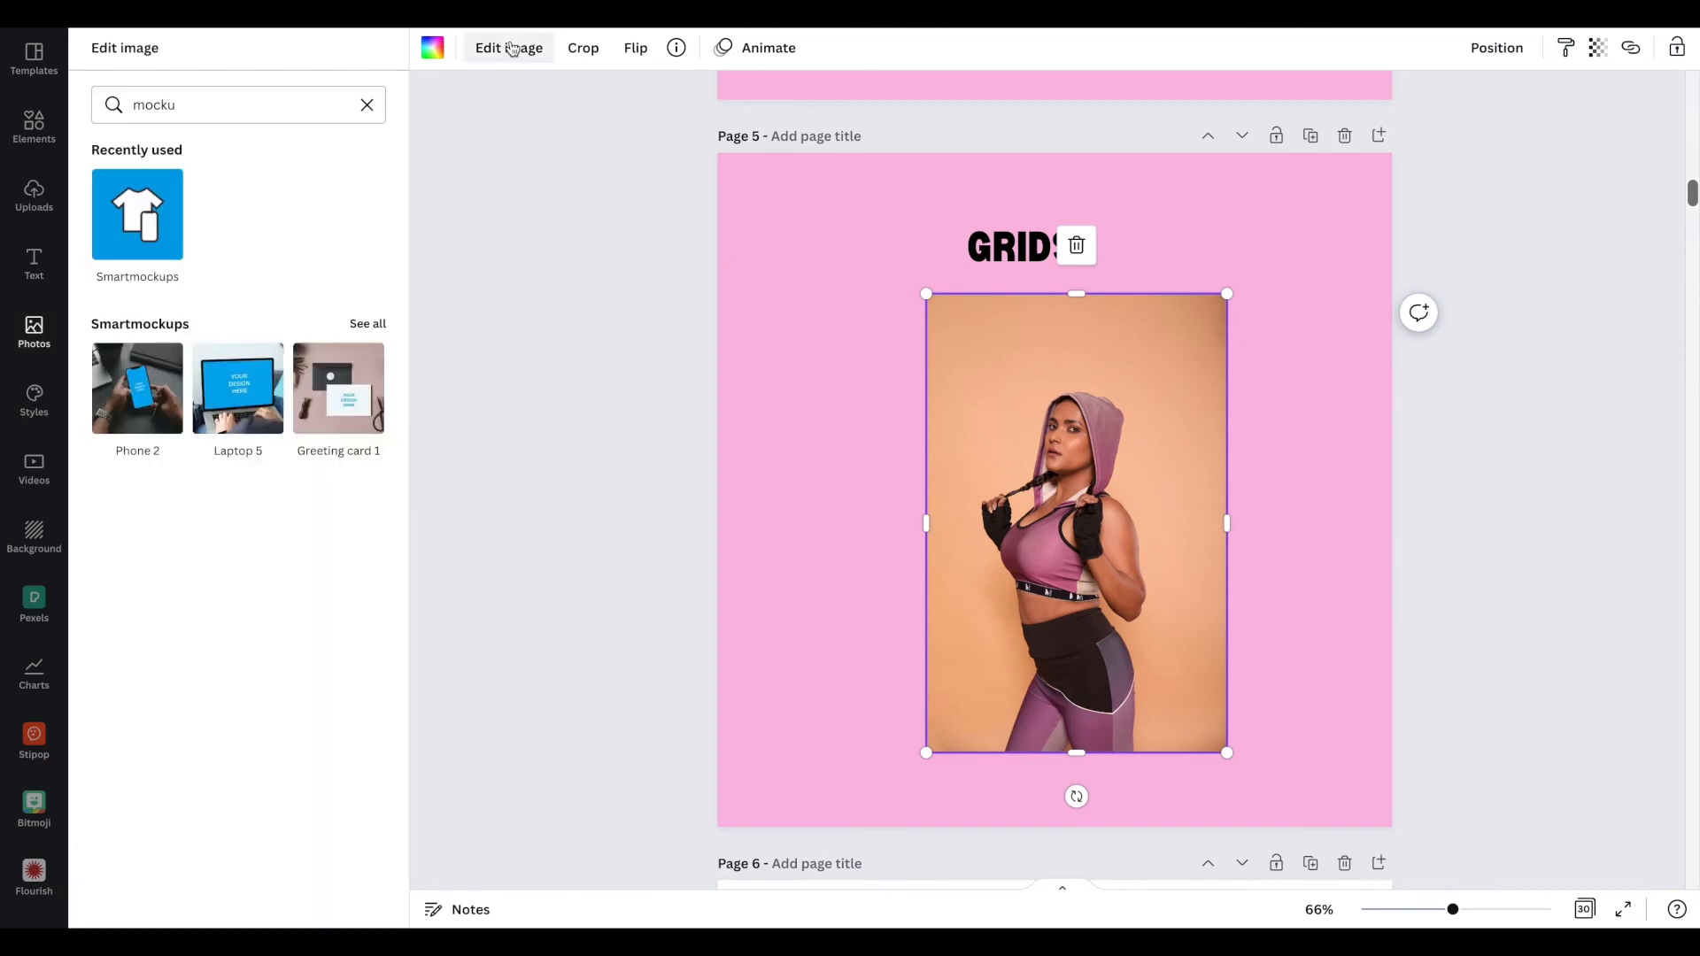
click(138, 234)
scroll(250, 518, down, 10)
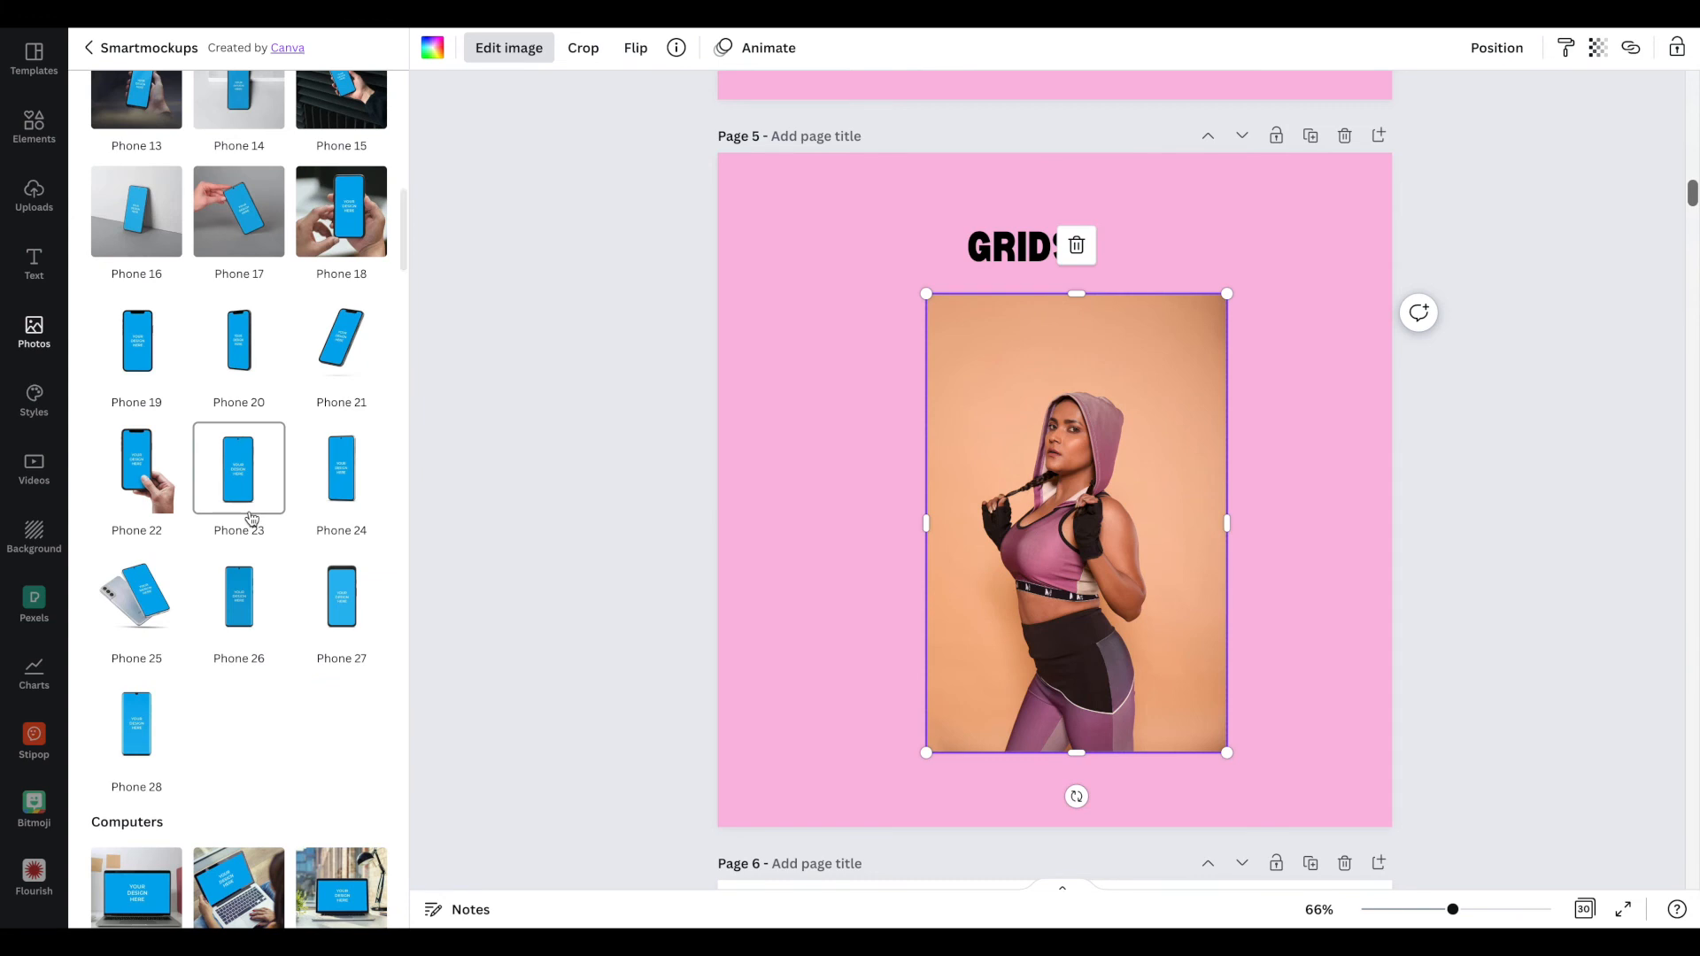
click(139, 361)
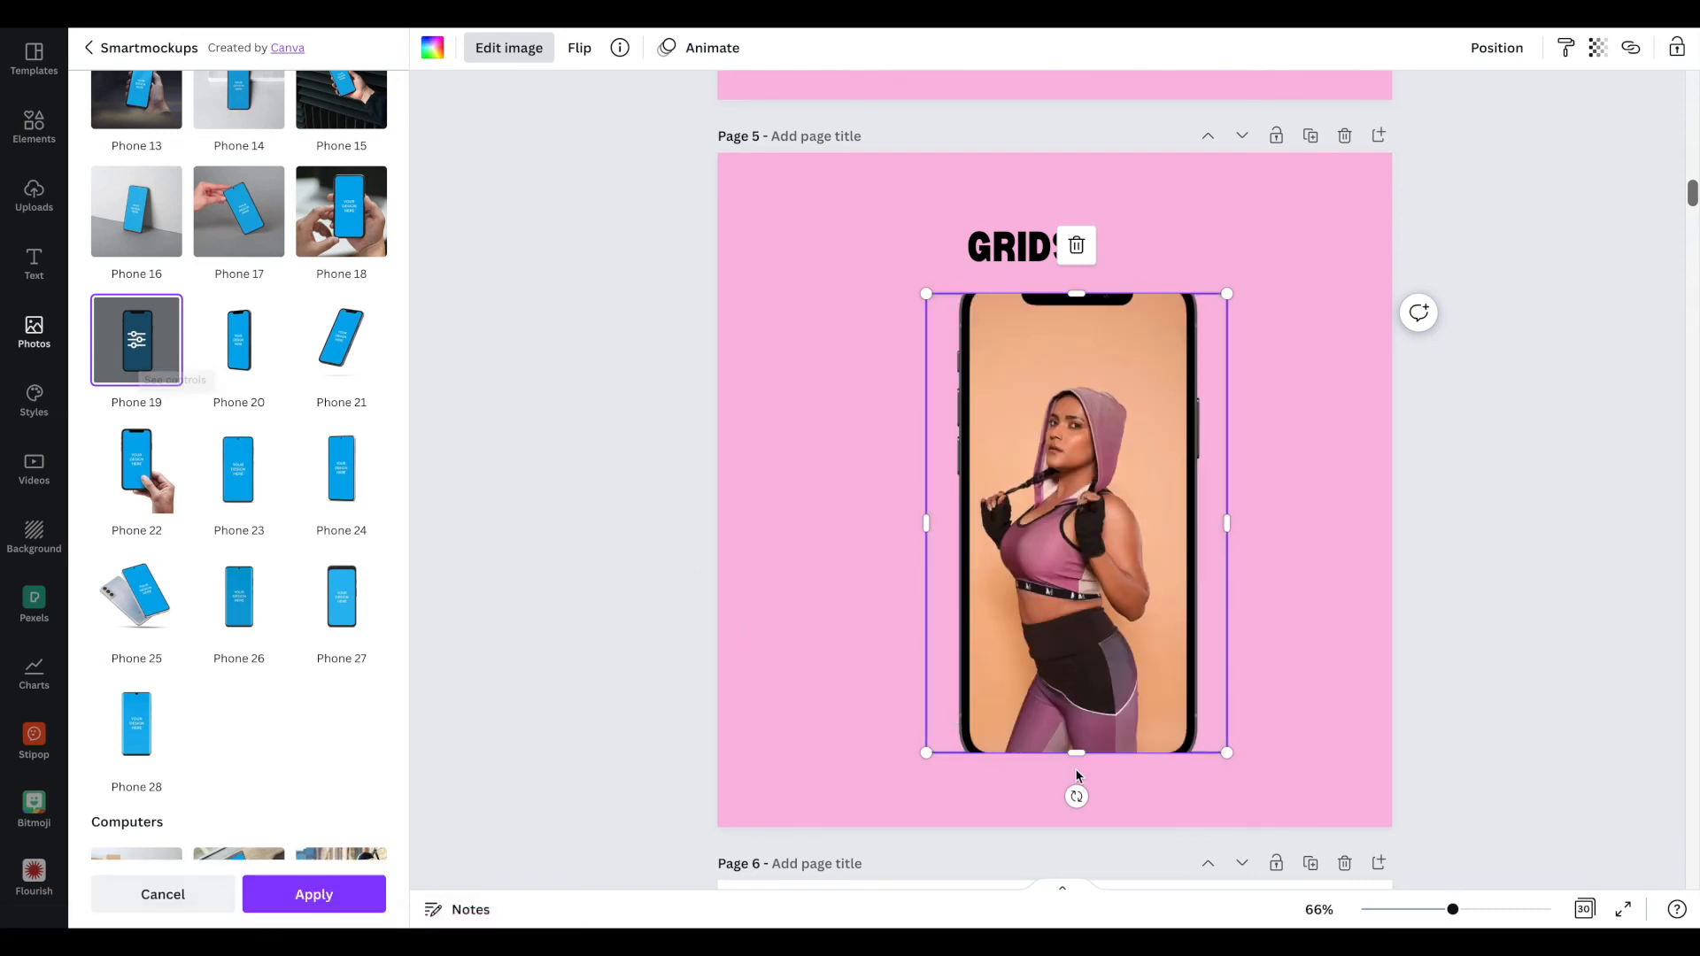
Enlarge the page 5 grid in height and slightly in width so the whole phone mockup fits inside it.
drag(1077, 750, 1085, 802)
mouse_move(1080, 277)
mouse_down()
mouse_move(1081, 256)
mouse_move(1081, 281)
mouse_up()
drag(1208, 549, 1237, 528)
click(784, 611)
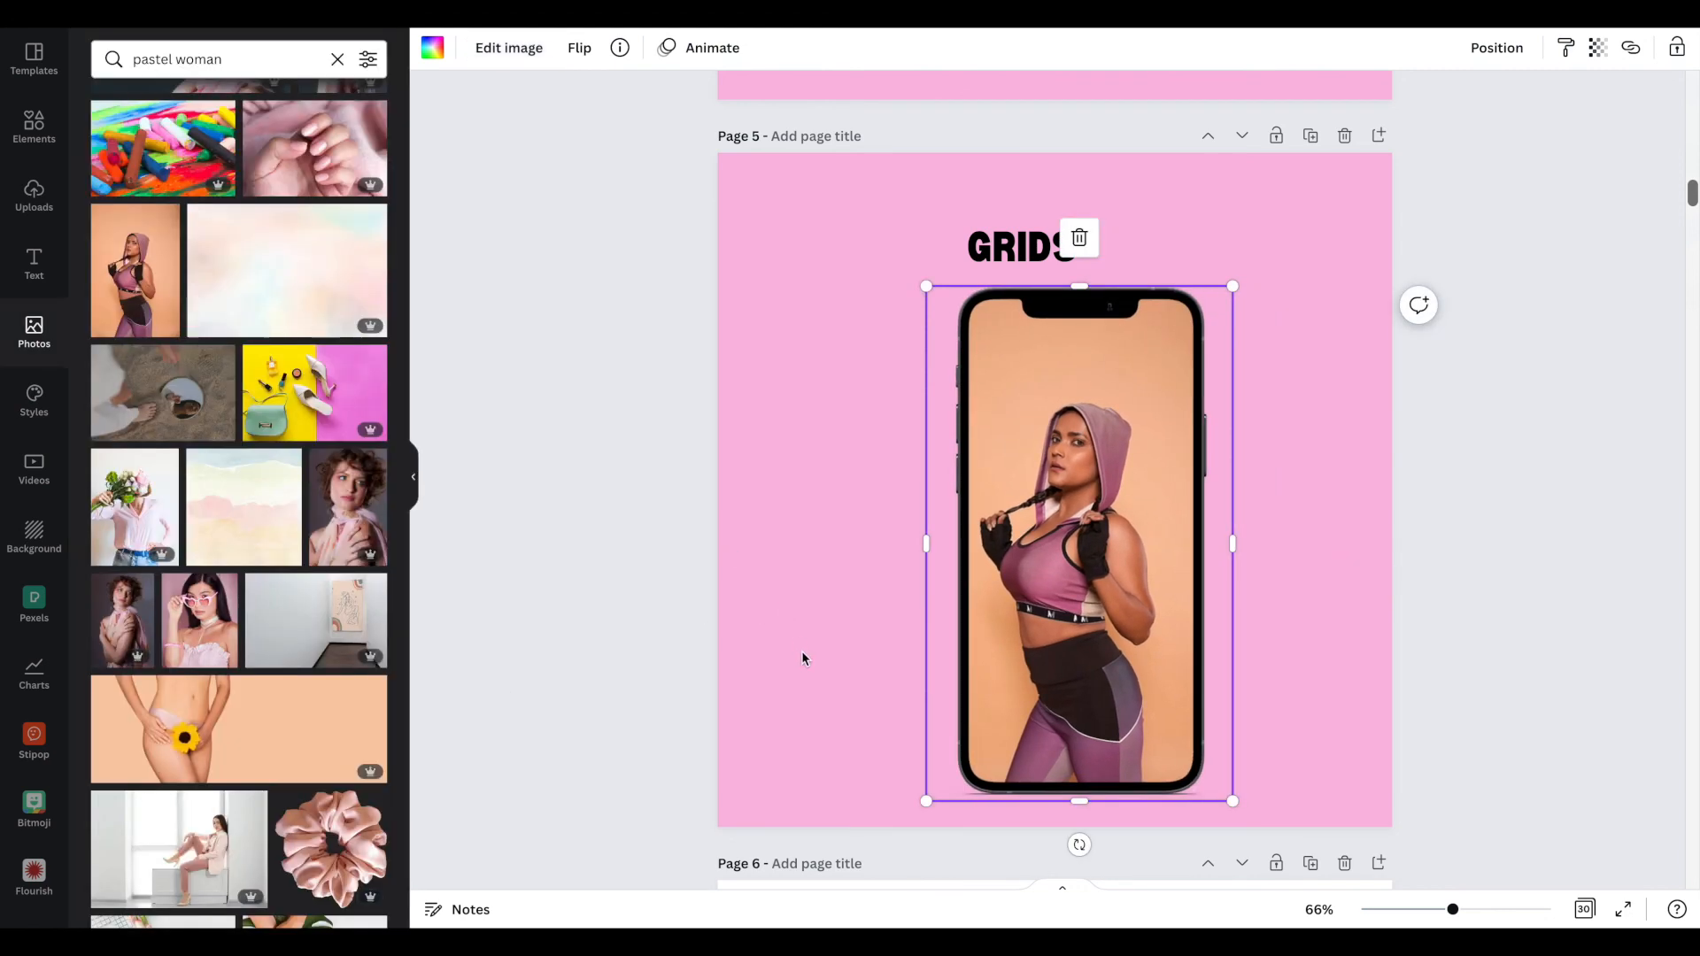
Compare the framed phone mockup on page 4 with the grid phone mockup on page 5.
scroll(863, 646, up, 7)
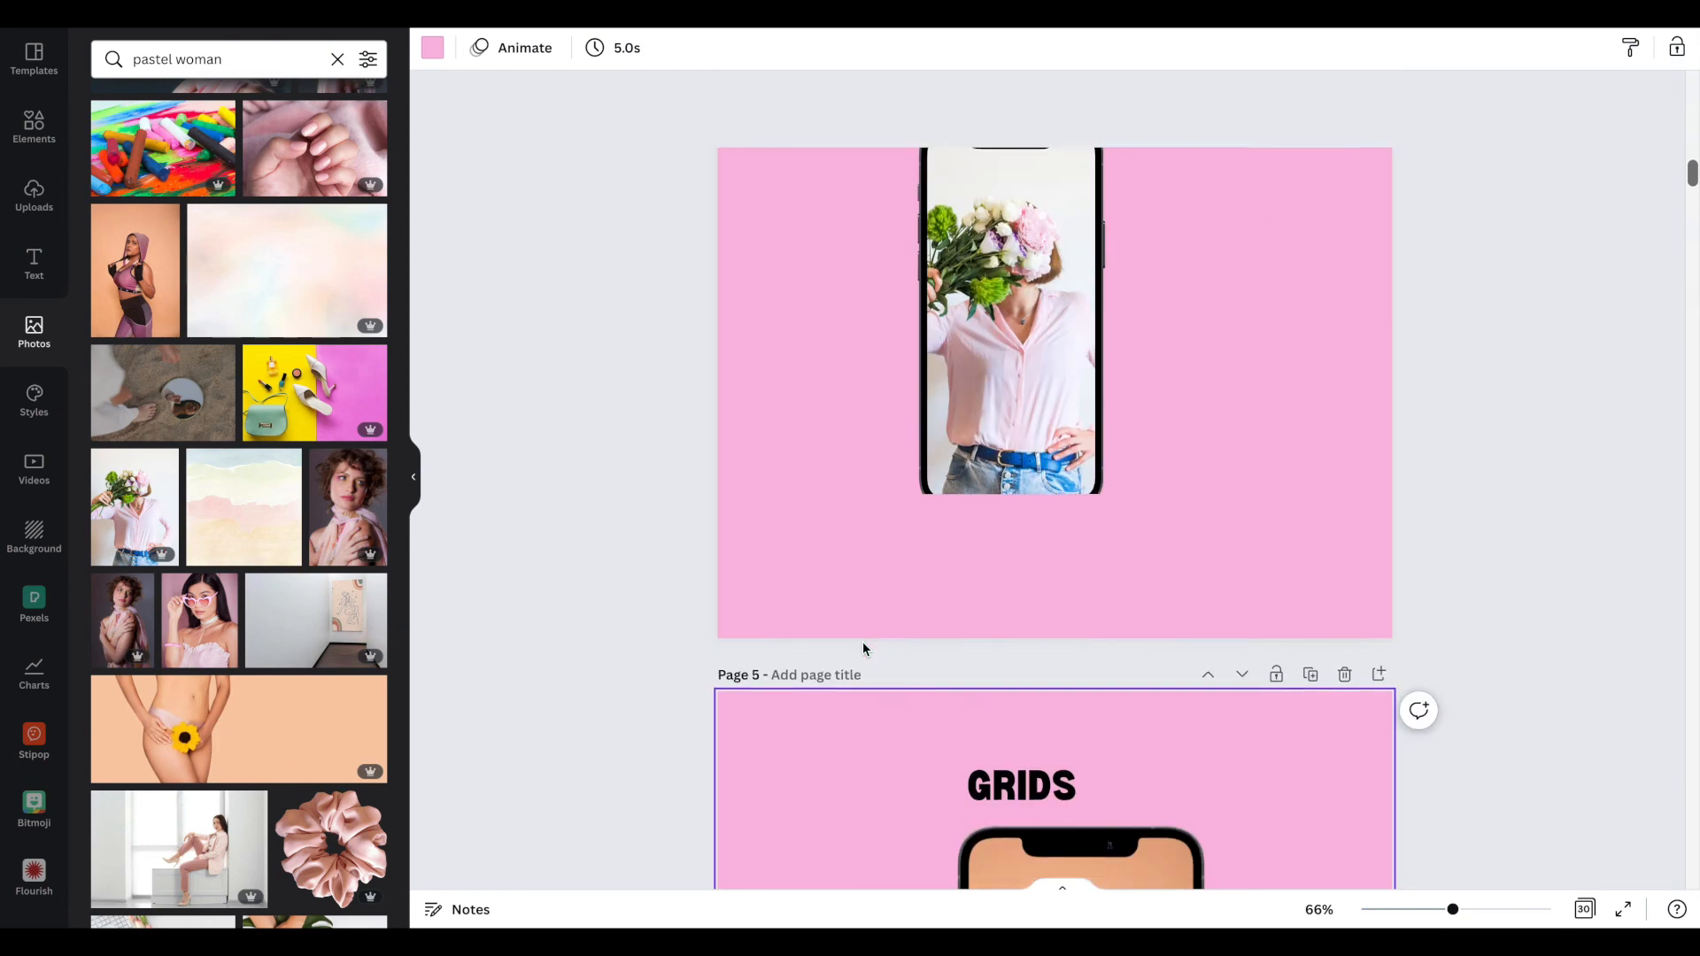
click(993, 502)
scroll(993, 498, down, 7)
click(1041, 518)
scroll(1040, 518, up, 1)
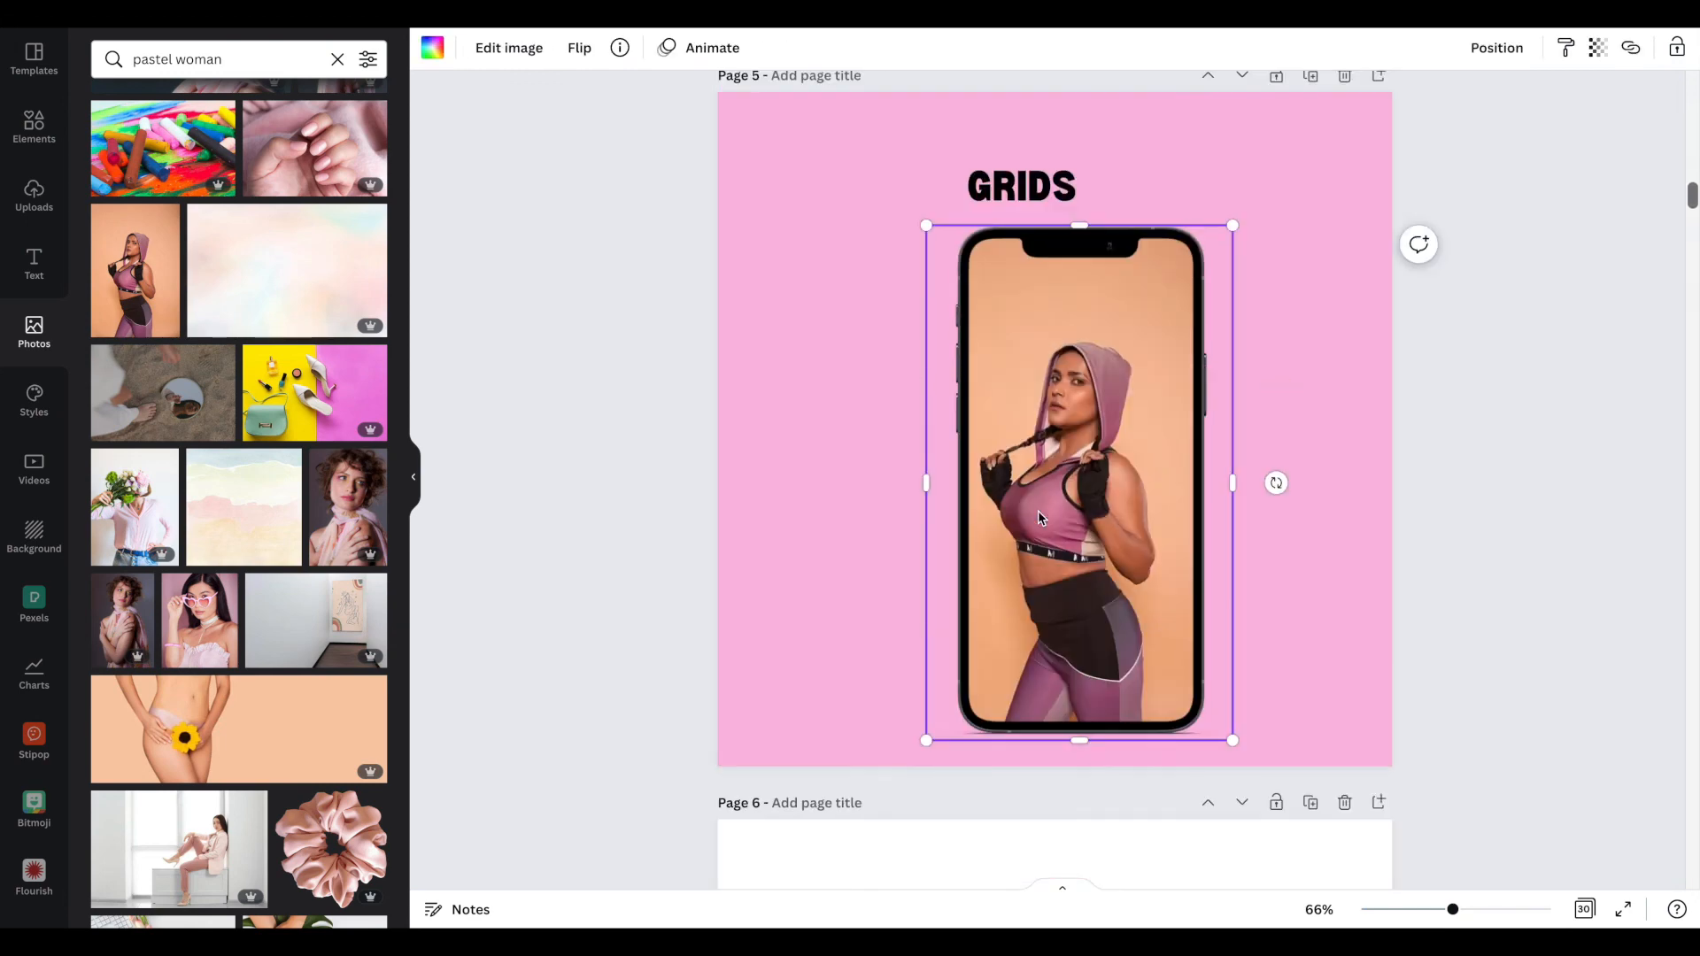